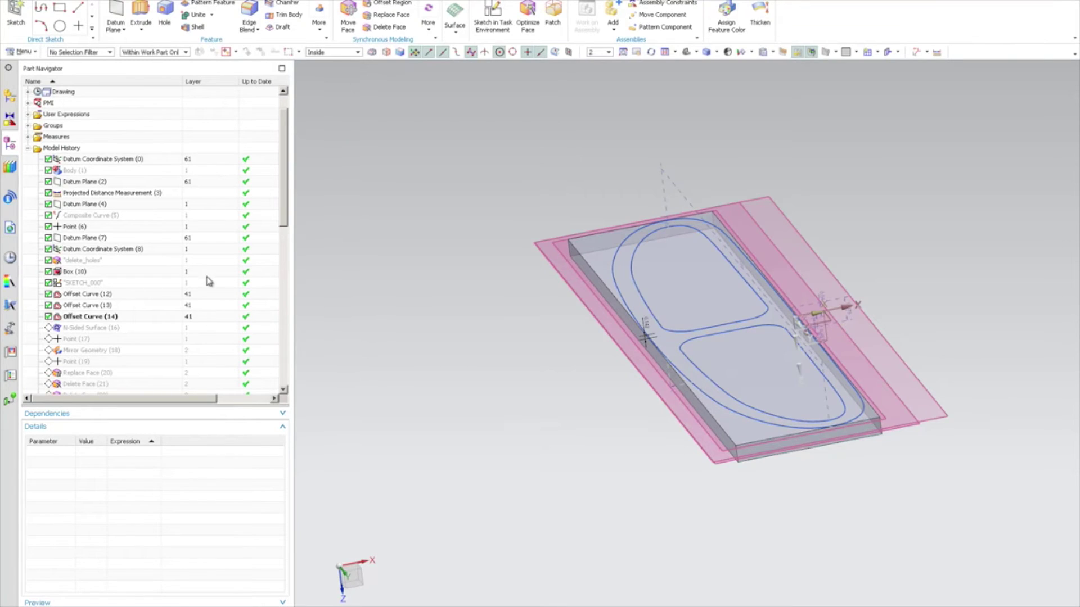
# - Examine which geometry SKETCH_000 and Offset Curves (12), (13) and (14) contribute to the model, checking each offset's parameters
pyautogui.click(84, 284)
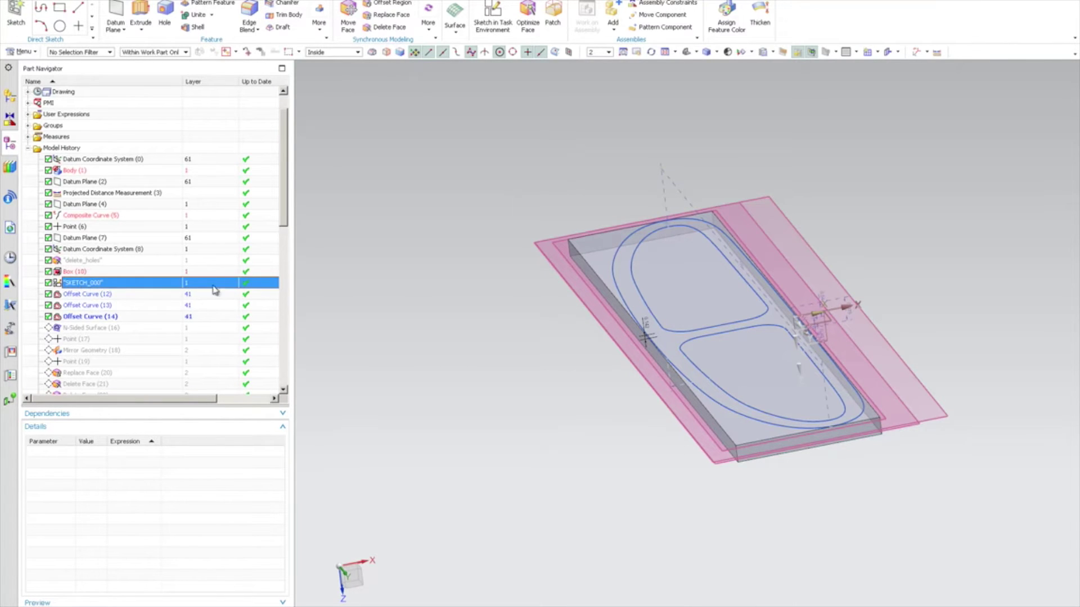
pyautogui.scroll(-1, 125, 313)
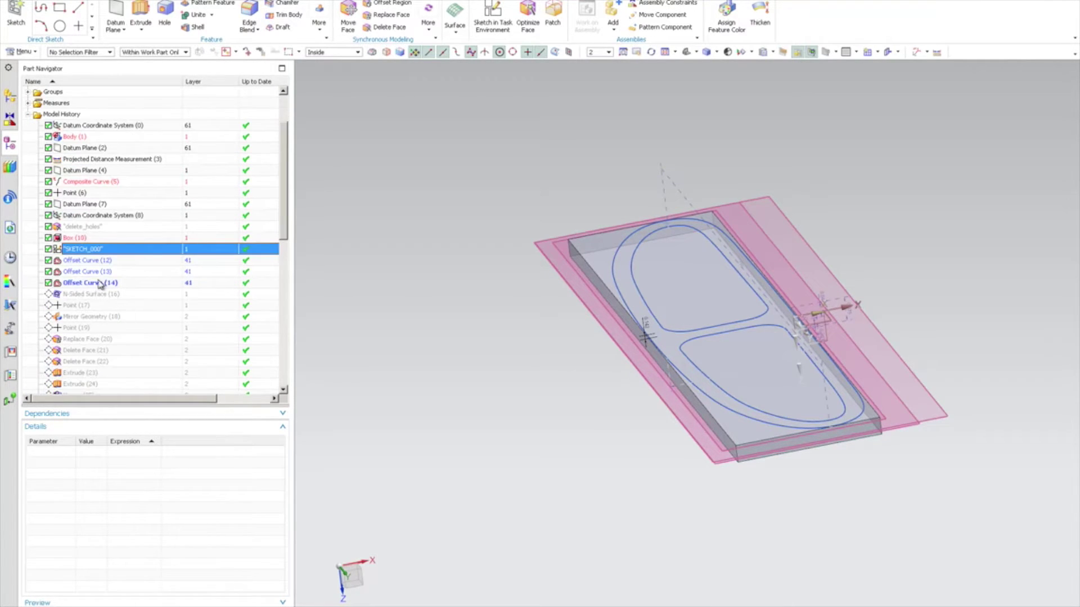
pyautogui.click(88, 286)
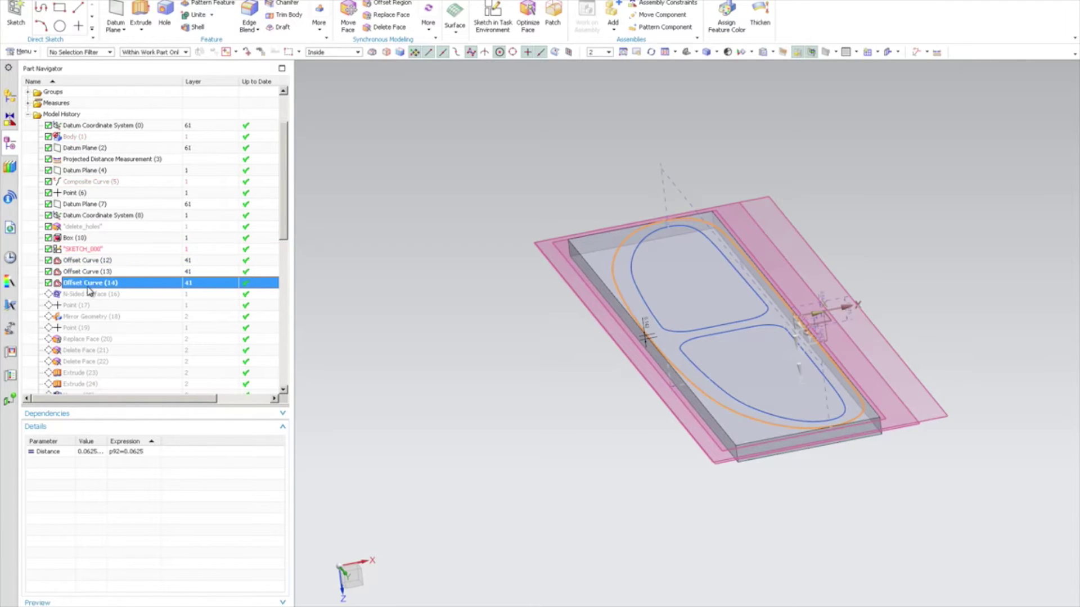
pyautogui.rightClick(77, 285)
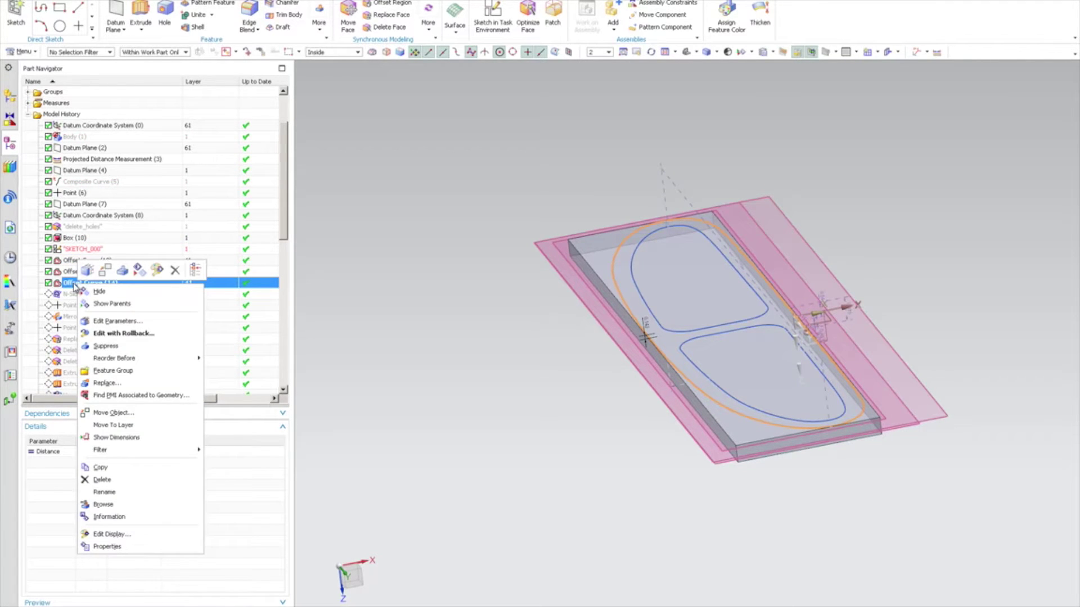
pyautogui.click(75, 252)
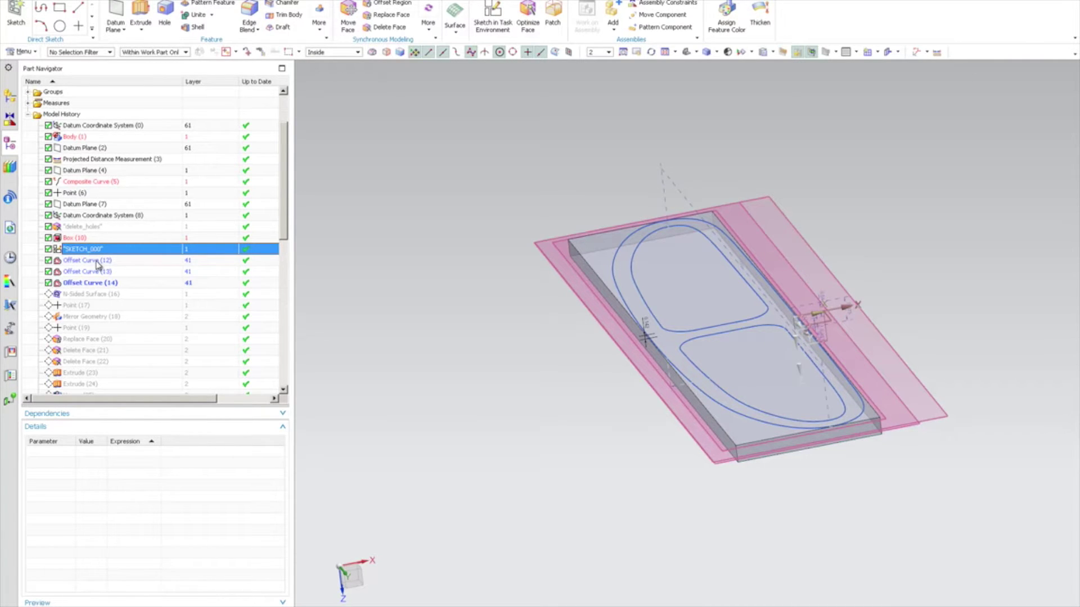
pyautogui.click(96, 262)
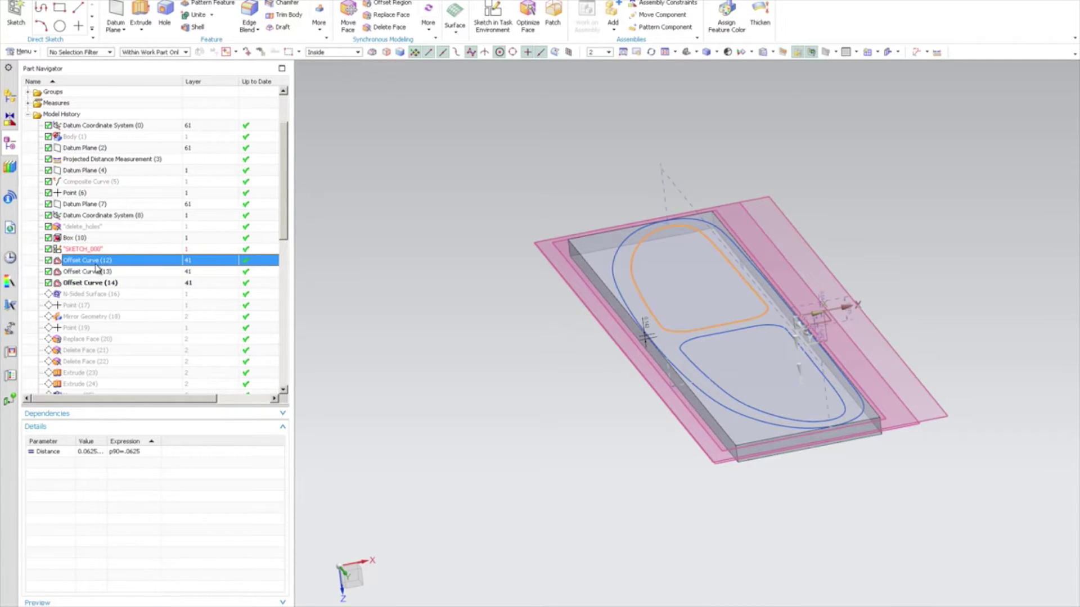
pyautogui.click(209, 1)
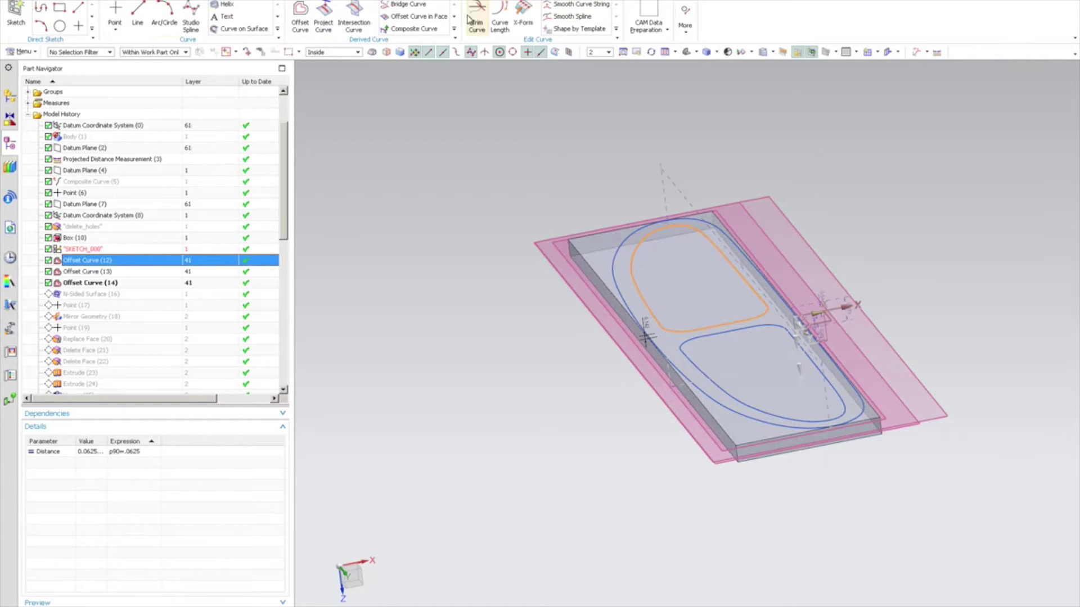
pyautogui.click(107, 271)
pyautogui.click(89, 284)
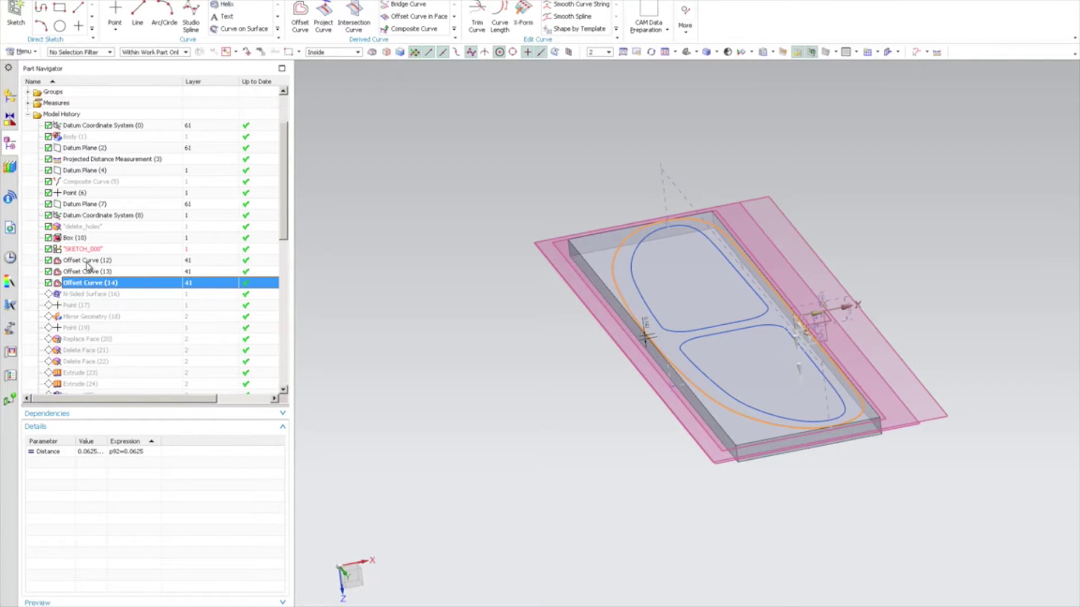
pyautogui.click(88, 261)
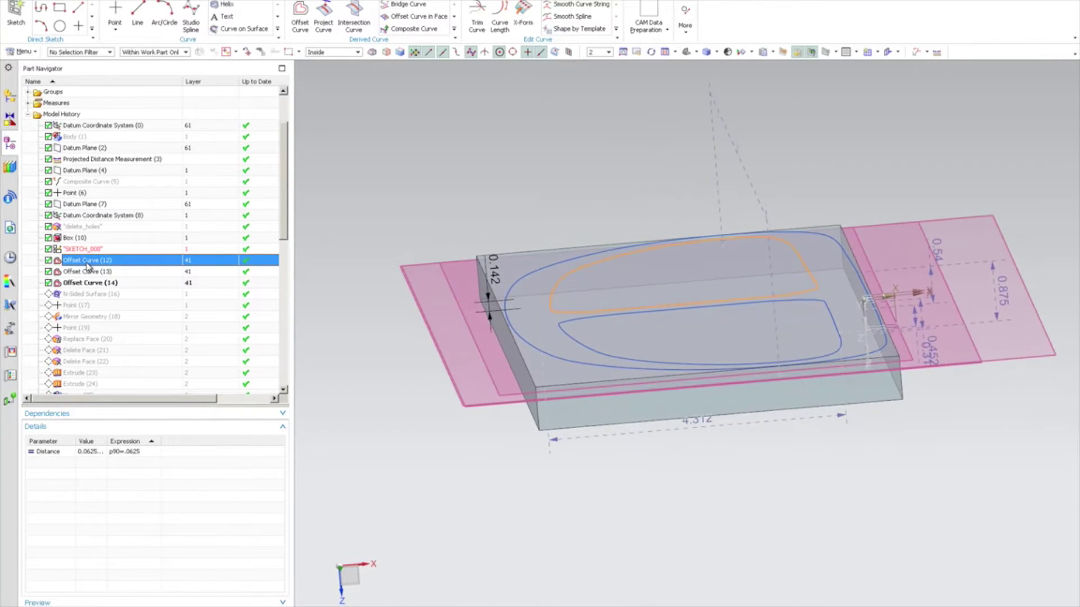
pyautogui.press('Down')
pyautogui.press('Down')
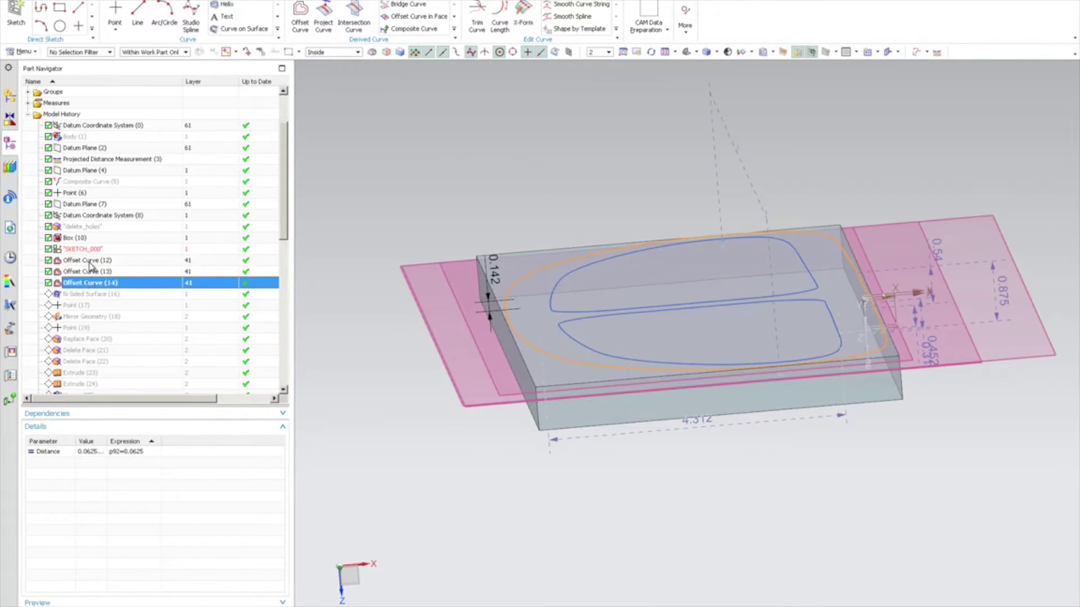
pyautogui.click(90, 262)
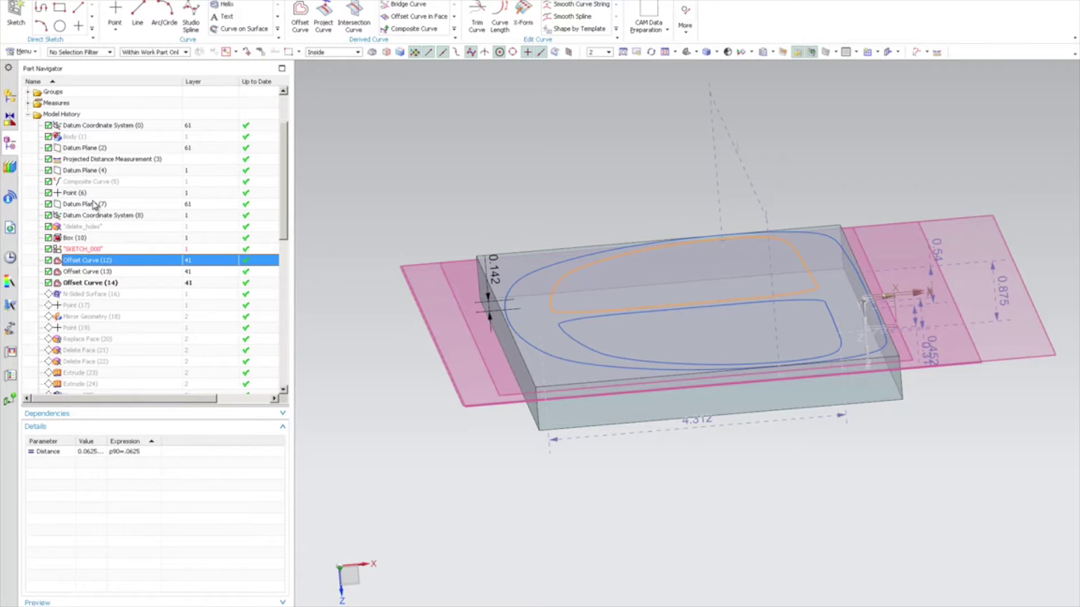
# - Move Datum Plane (4) to layer 61, the DATUMS category
pyautogui.click(87, 172)
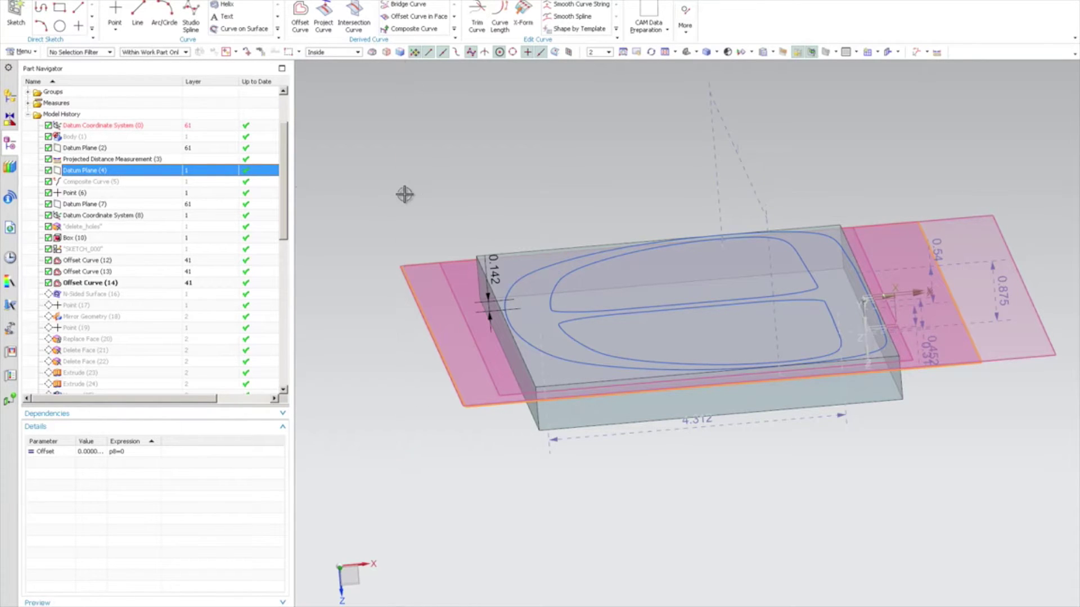
pyautogui.click(773, 52)
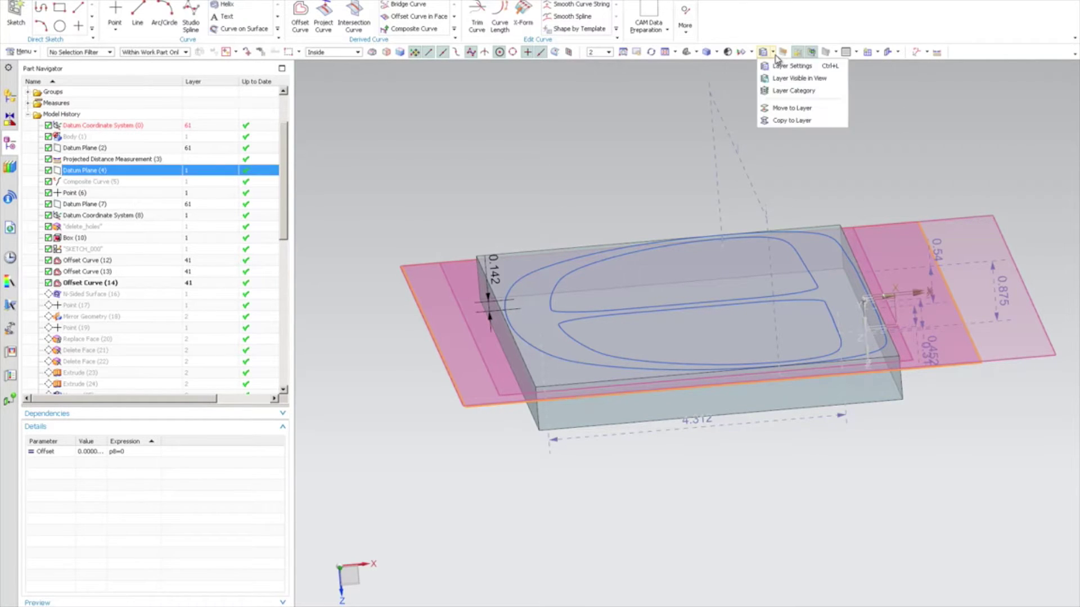
pyautogui.click(787, 108)
pyautogui.click(821, 131)
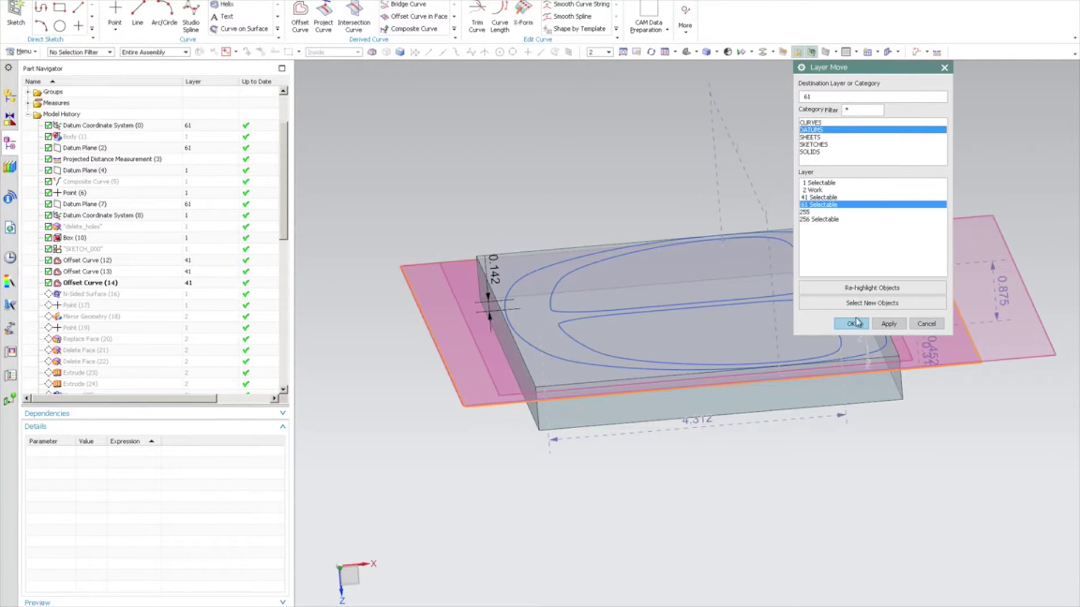
pyautogui.click(851, 324)
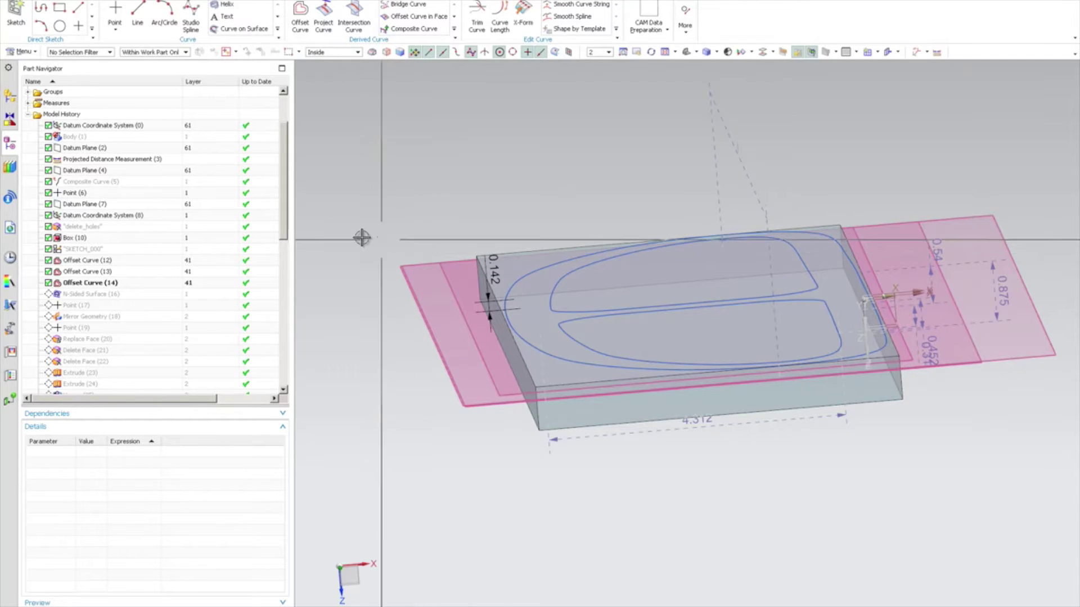
# - Move Datum Coordinate System (8) to the DATUMS category on layer 61
pyautogui.click(135, 217)
pyautogui.click(764, 53)
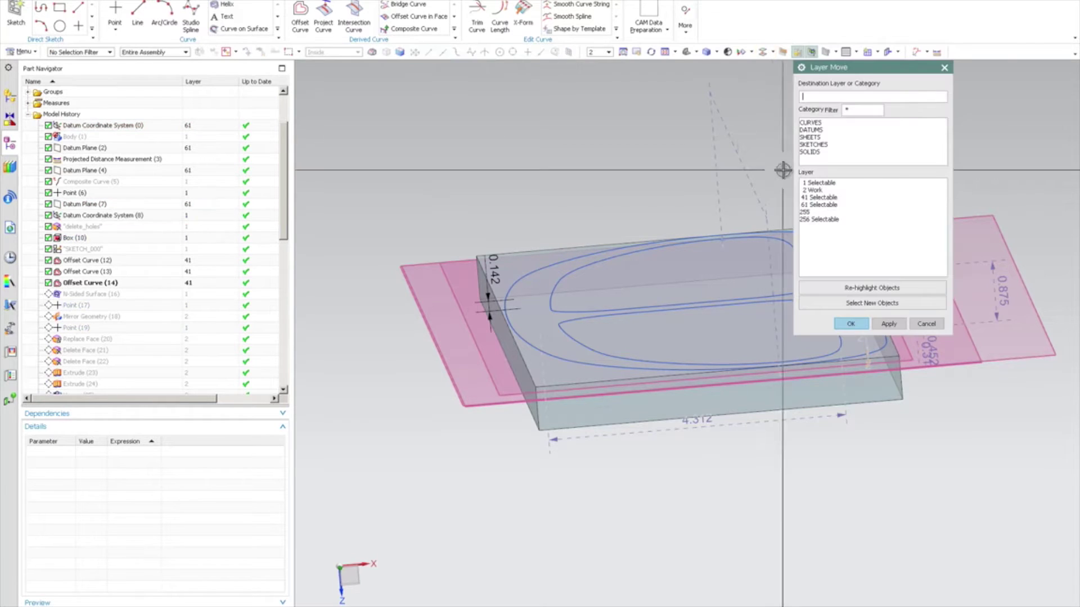
pyautogui.click(820, 130)
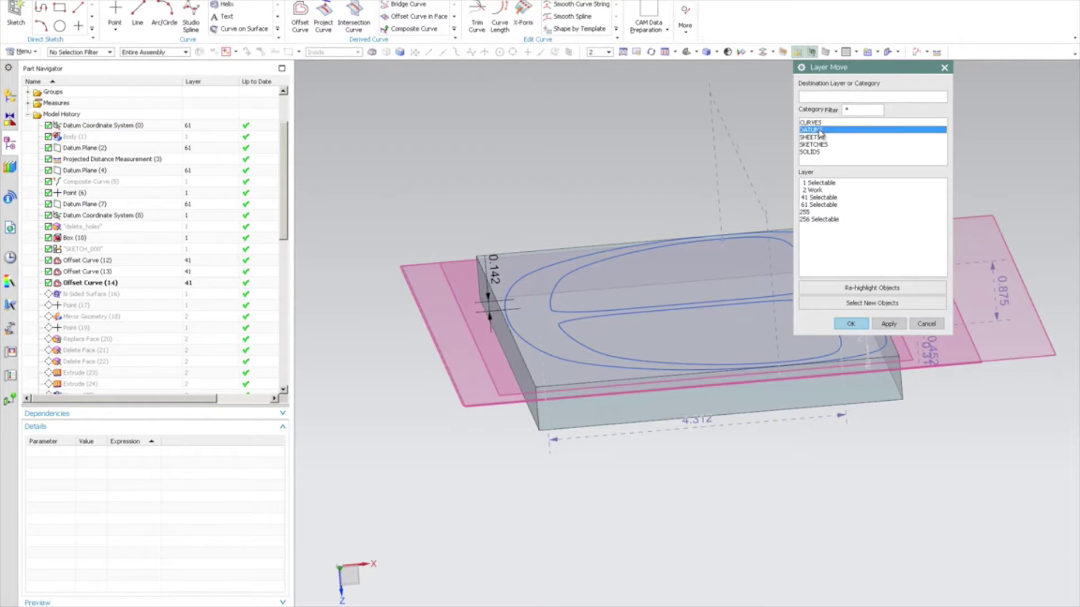
pyautogui.click(851, 324)
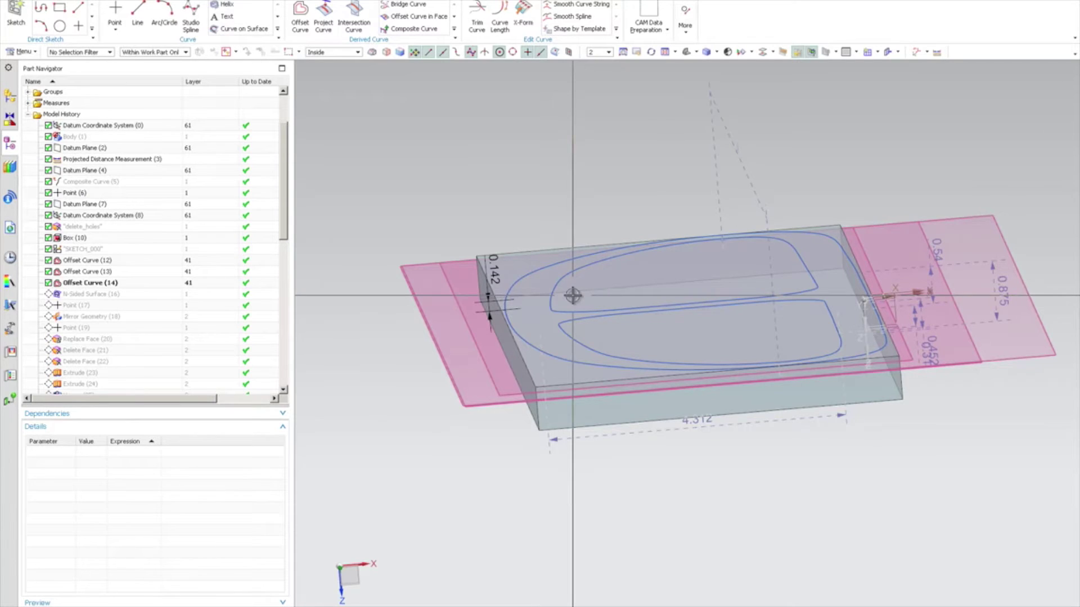
pyautogui.moveTo(572, 295); pyautogui.dragTo(521, 188, button='middle')
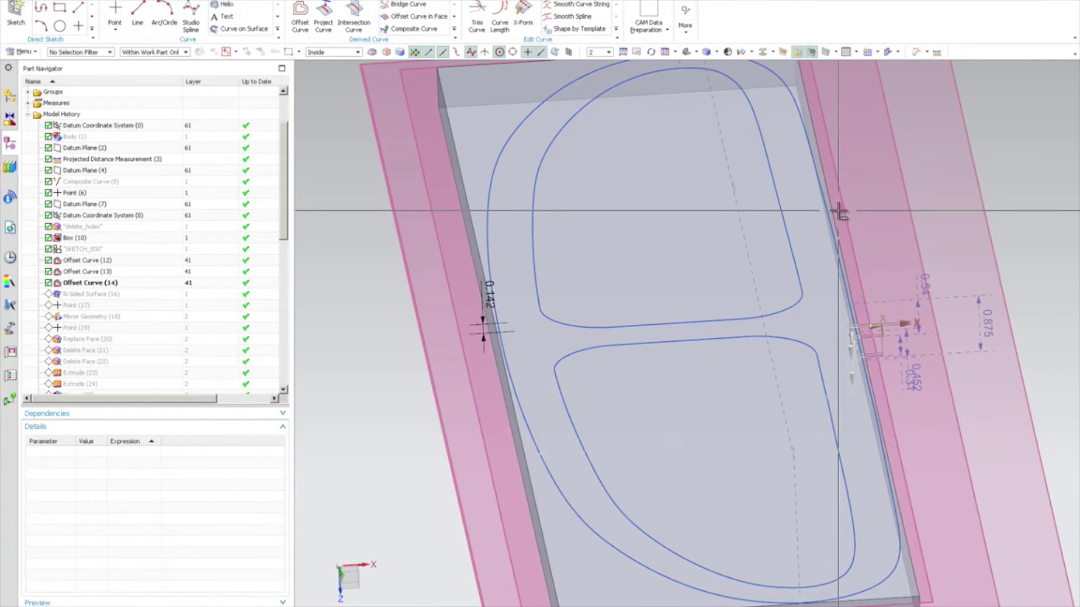
pyautogui.click(137, 16)
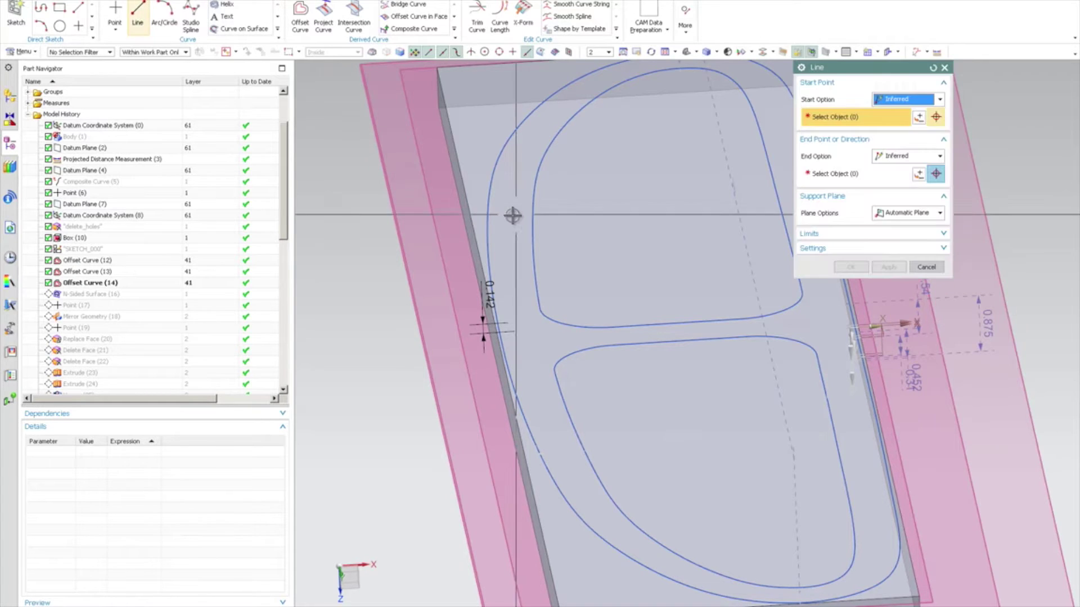
pyautogui.click(925, 267)
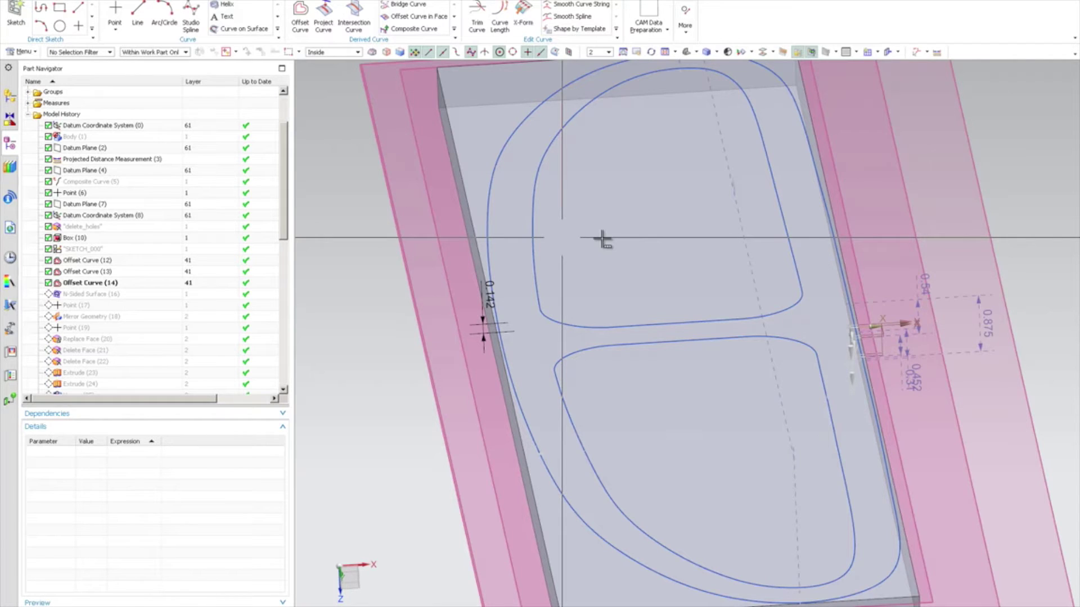
pyautogui.hotkey('ctrl', 'f')
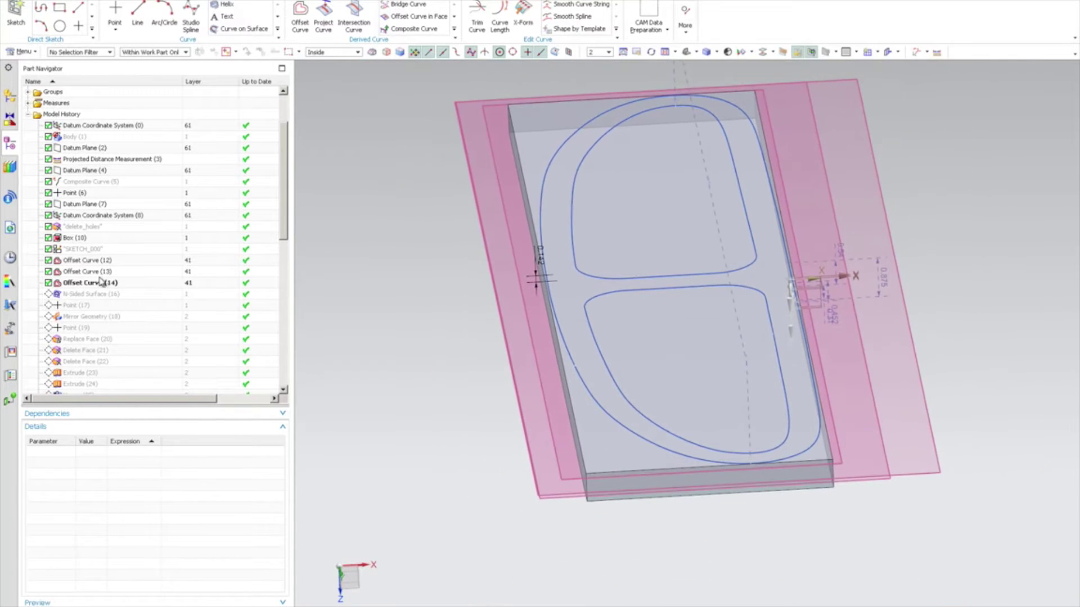
# - Review the three offset curve features in turn and clear the selection
pyautogui.click(83, 262)
pyautogui.click(85, 272)
pyautogui.click(88, 282)
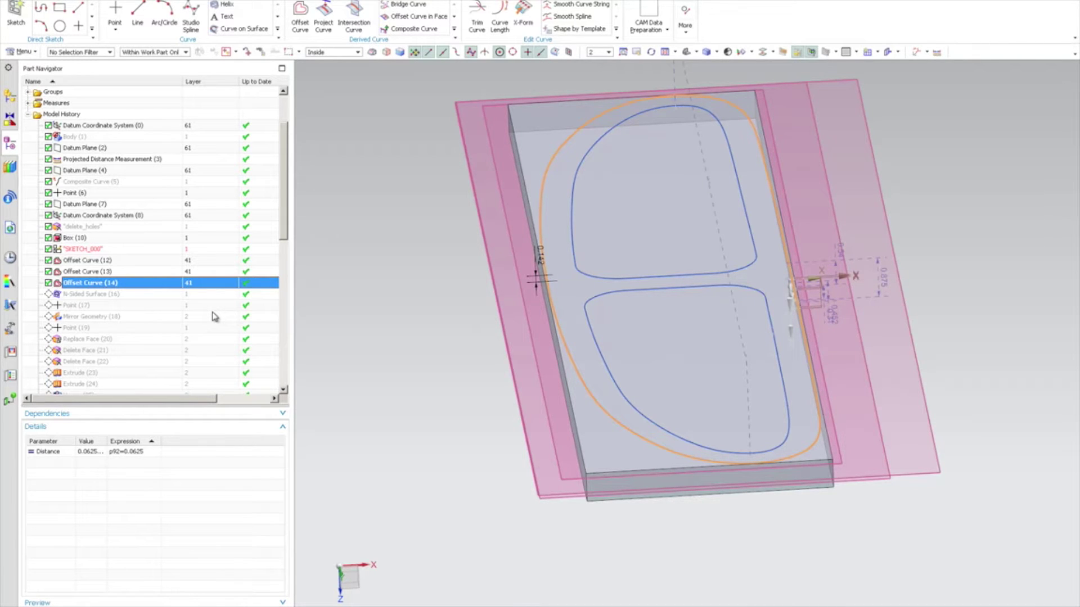
pyautogui.press('Escape')
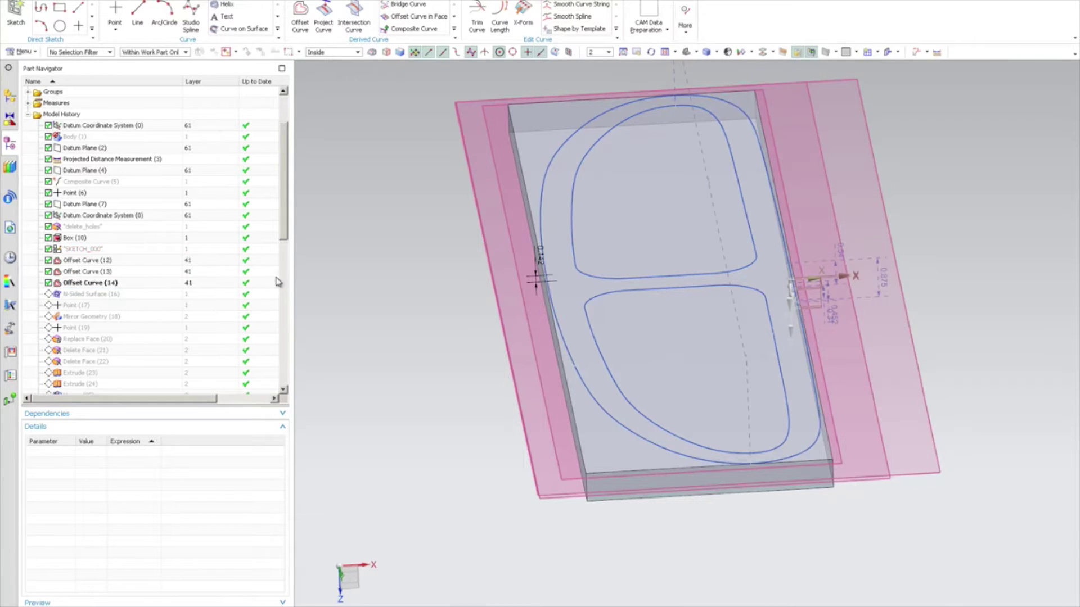
# - Move SKETCH_000 to layer 21, the SKETCHES category
pyautogui.click(121, 249)
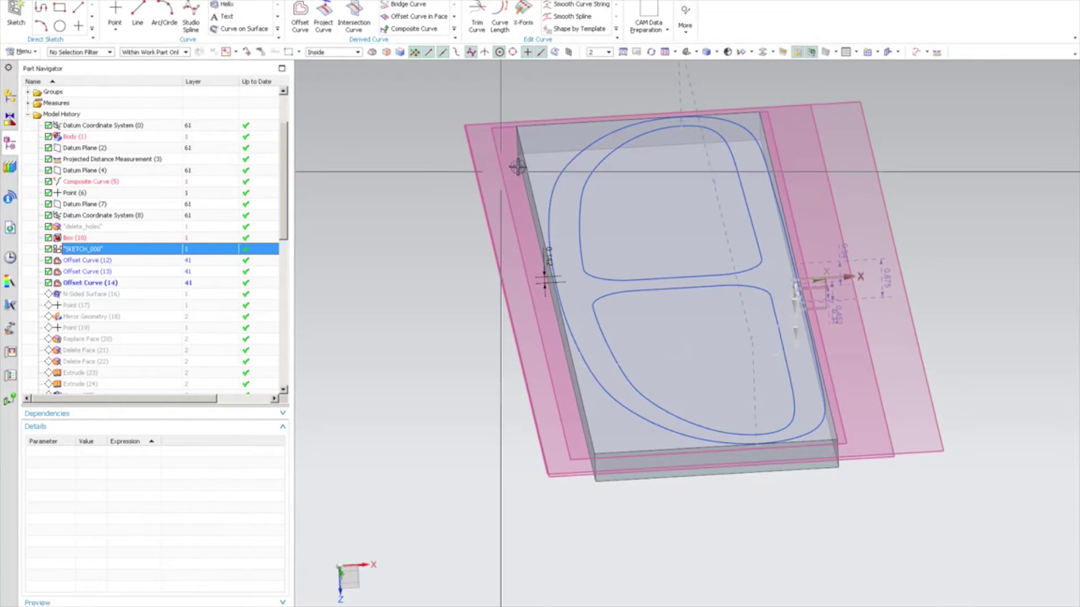
pyautogui.click(762, 52)
pyautogui.hotkey('ctrl', 'shift', 'm')
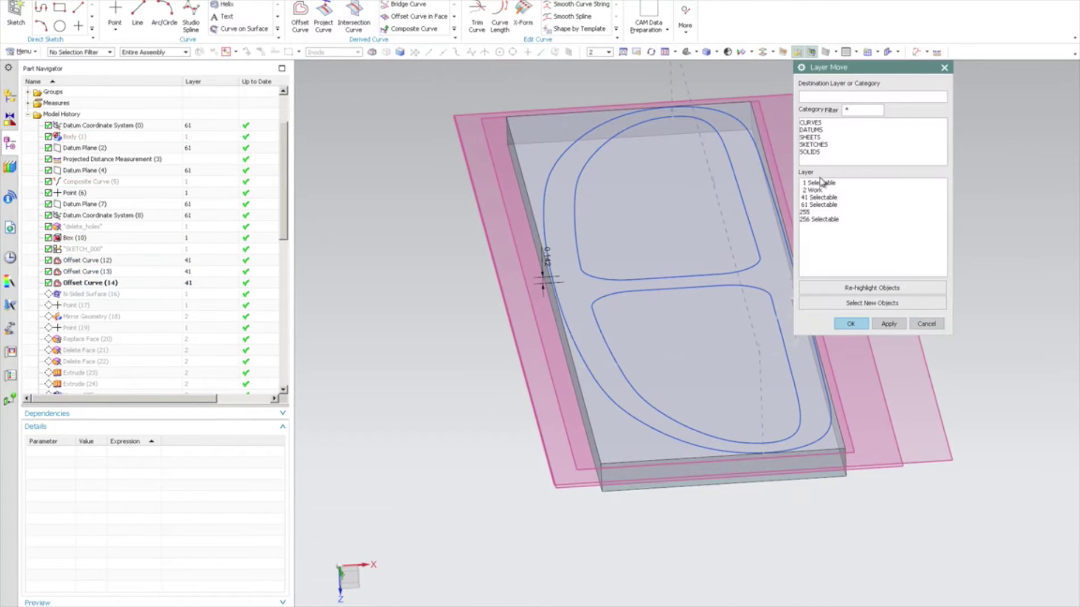
pyautogui.click(824, 146)
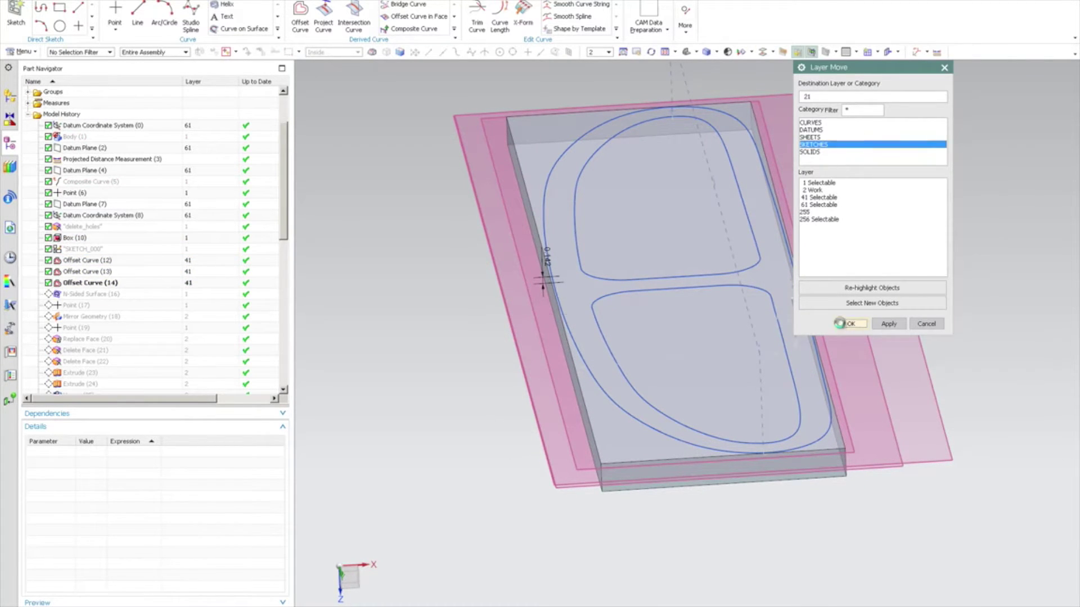
pyautogui.click(851, 324)
# - Show SKETCH_000 and turn off the SKETCHES category in the layer settings
pyautogui.rightClick(95, 251)
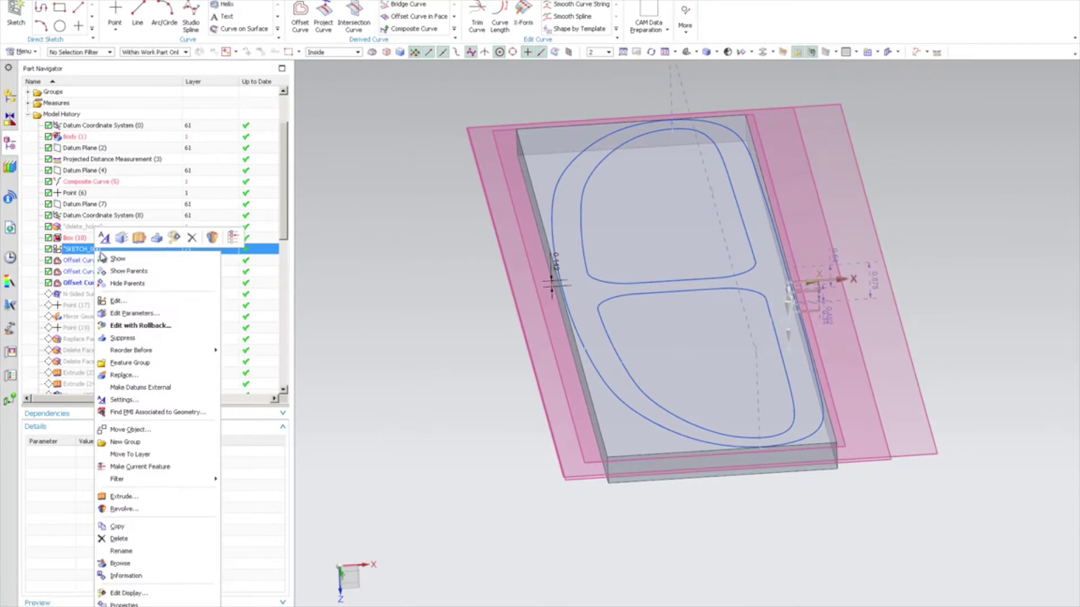
pyautogui.click(115, 259)
pyautogui.hotkey('ctrl', 'l')
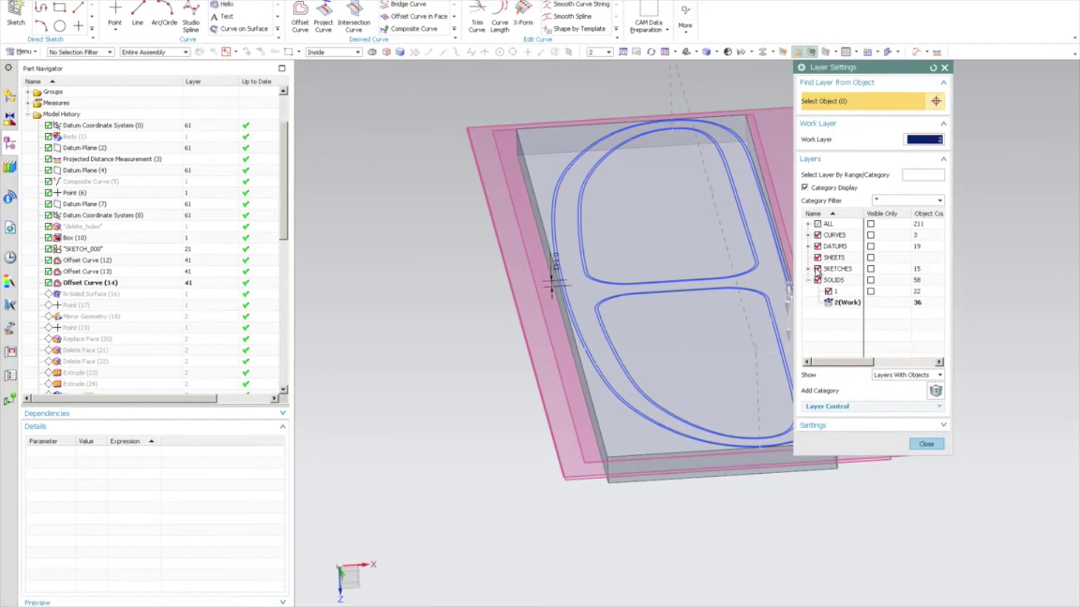
pyautogui.click(817, 269)
pyautogui.click(926, 444)
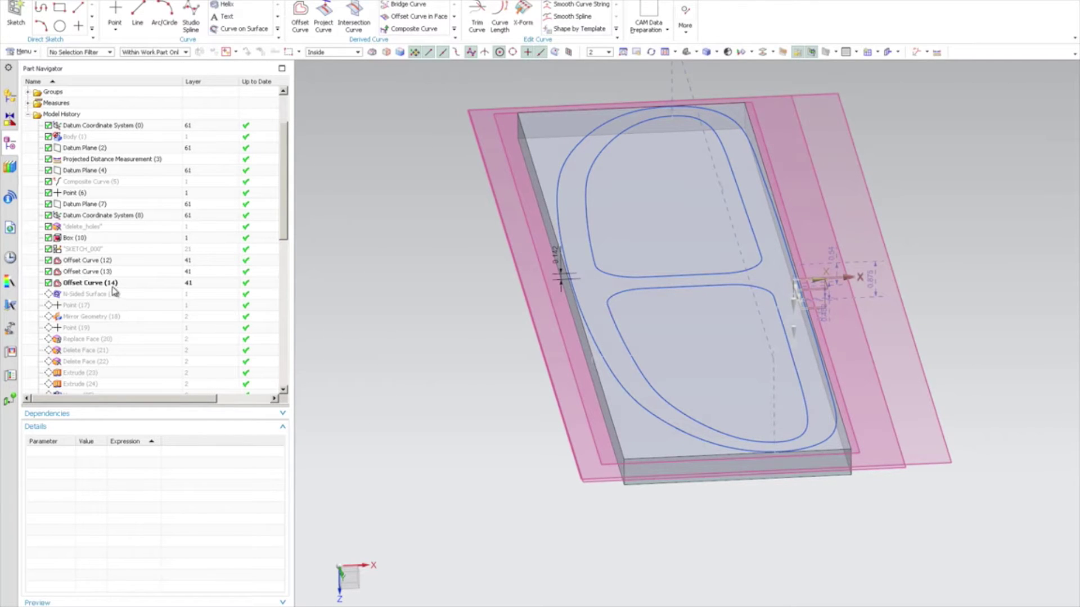
# - Set the work layer to 42
pyautogui.click(590, 52)
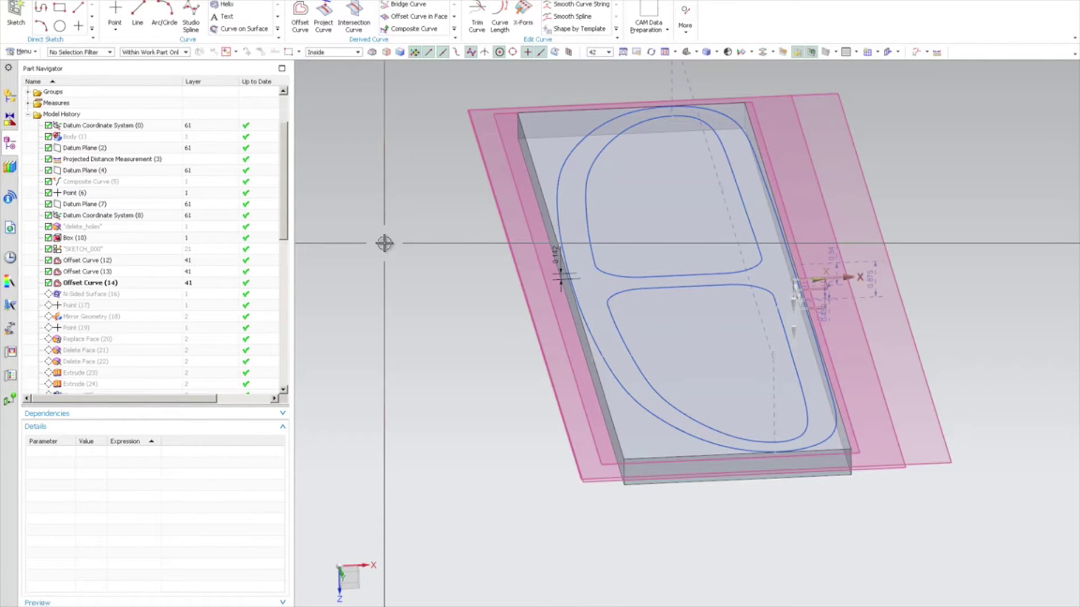
pyautogui.click(46, 1)
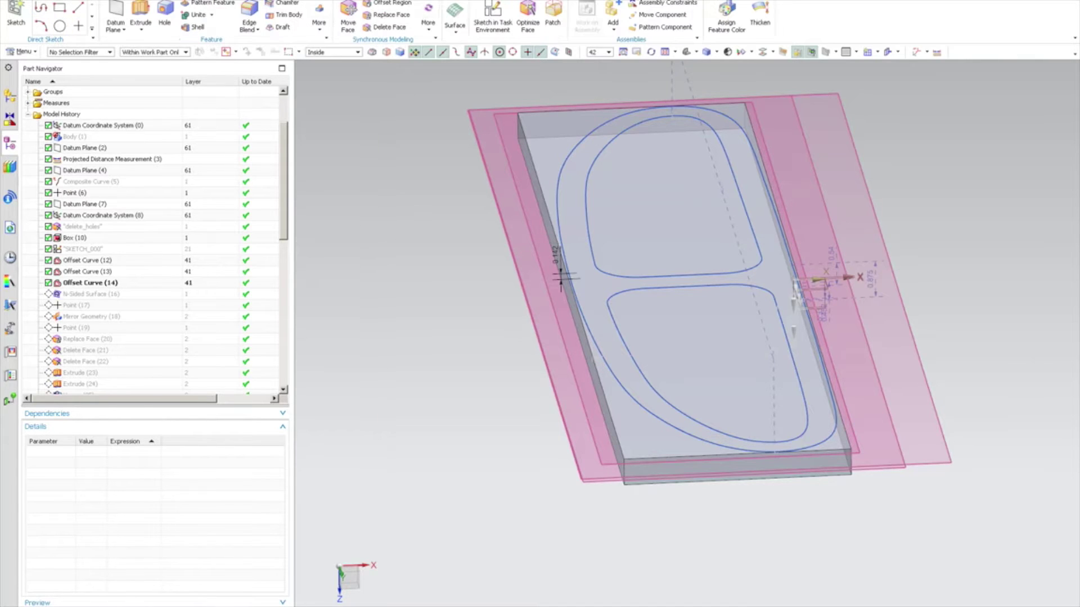
pyautogui.click(493, 26)
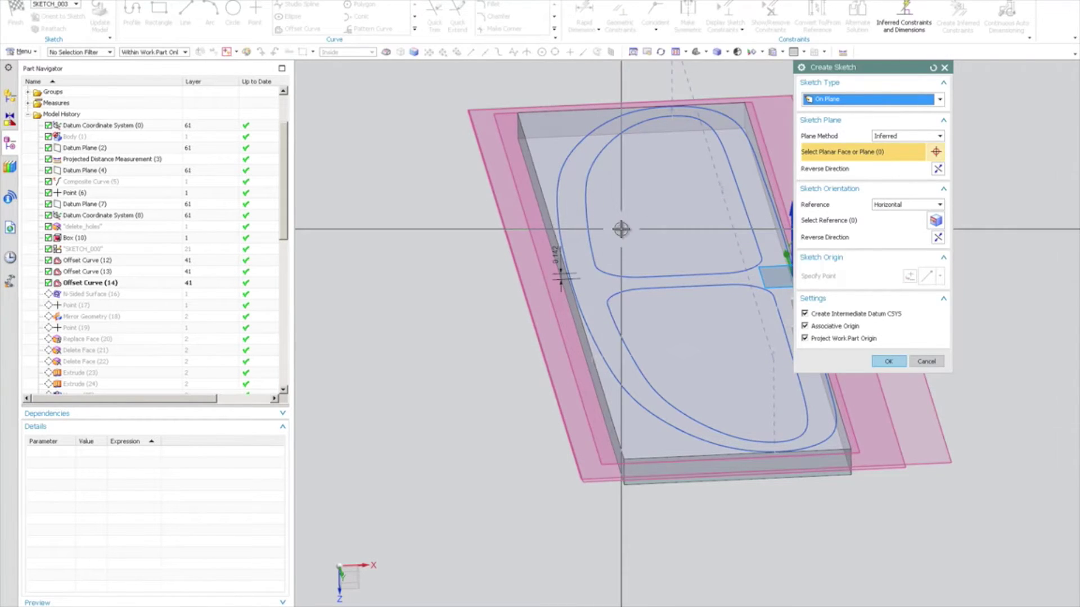
pyautogui.click(925, 361)
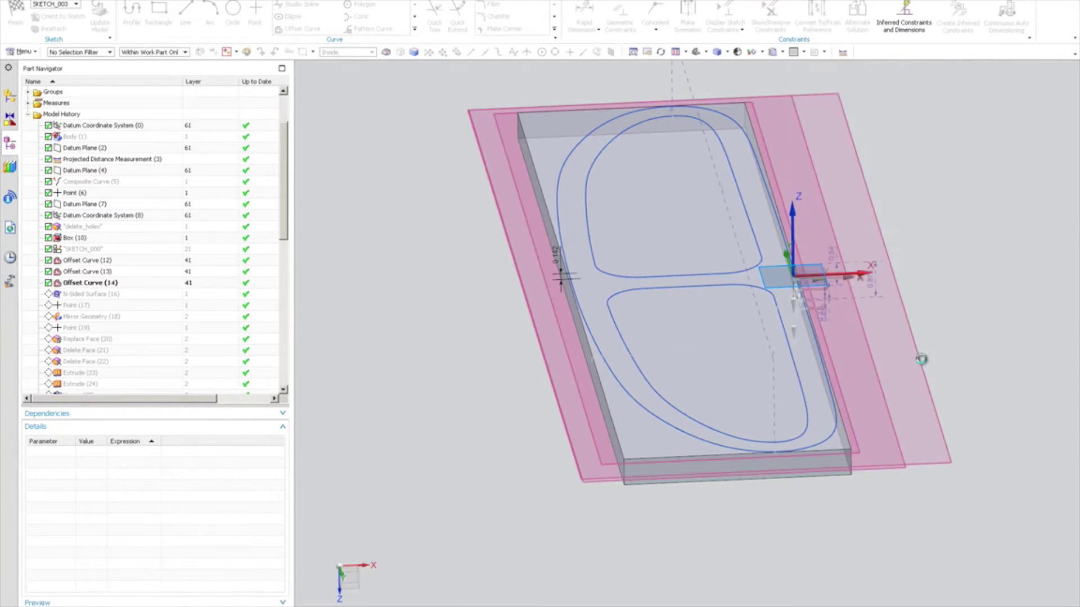
# - Open SKETCH_000 for editing, examine its plane, orientation and origin references in Reattach Sketch, then cancel and leave the sketch
pyautogui.rightClick(84, 250)
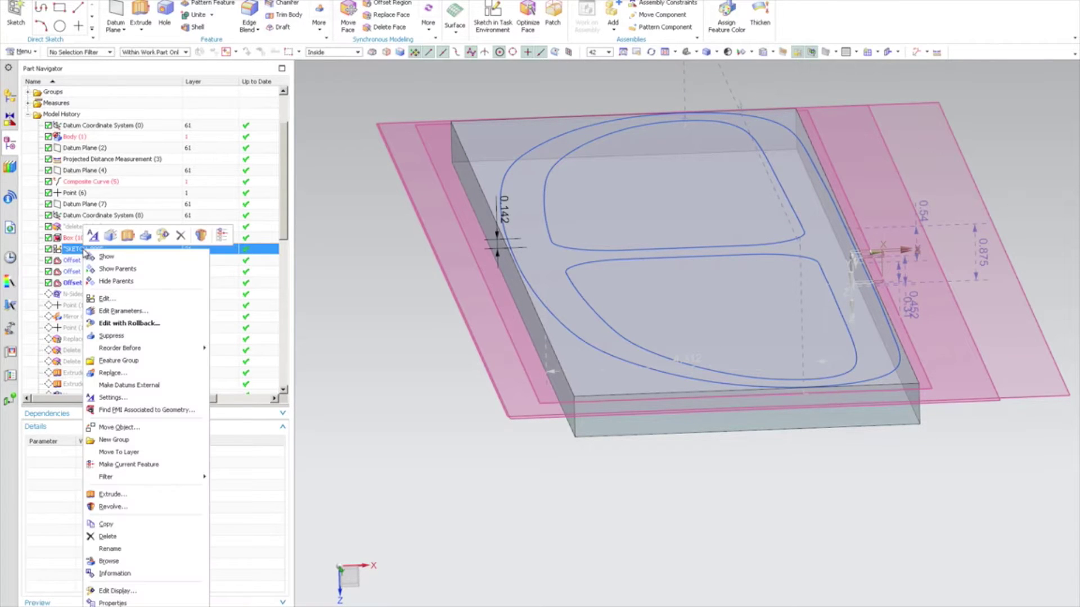
pyautogui.click(120, 305)
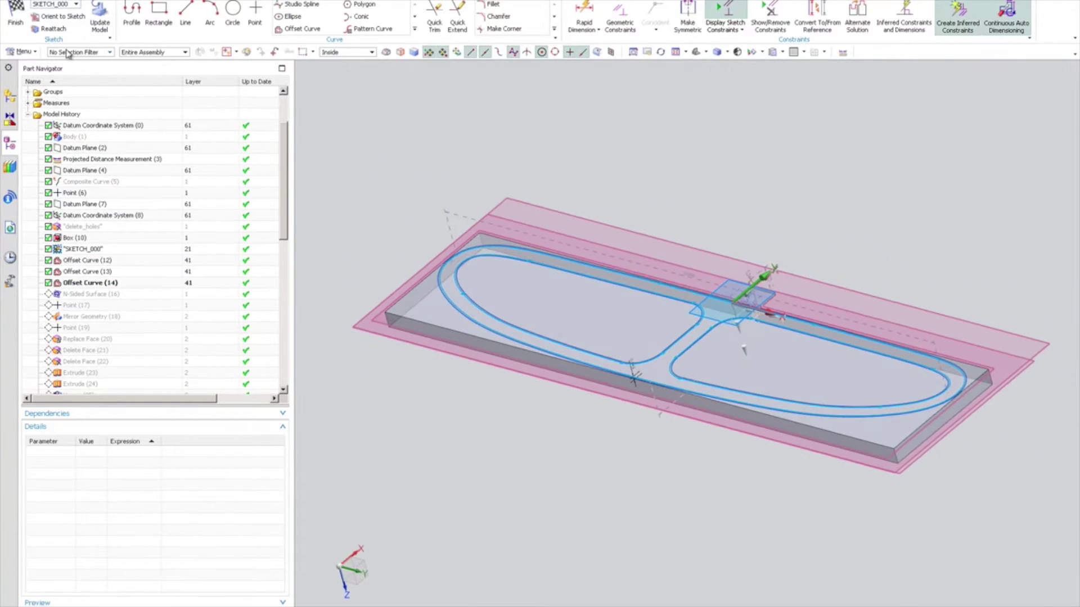
pyautogui.click(54, 29)
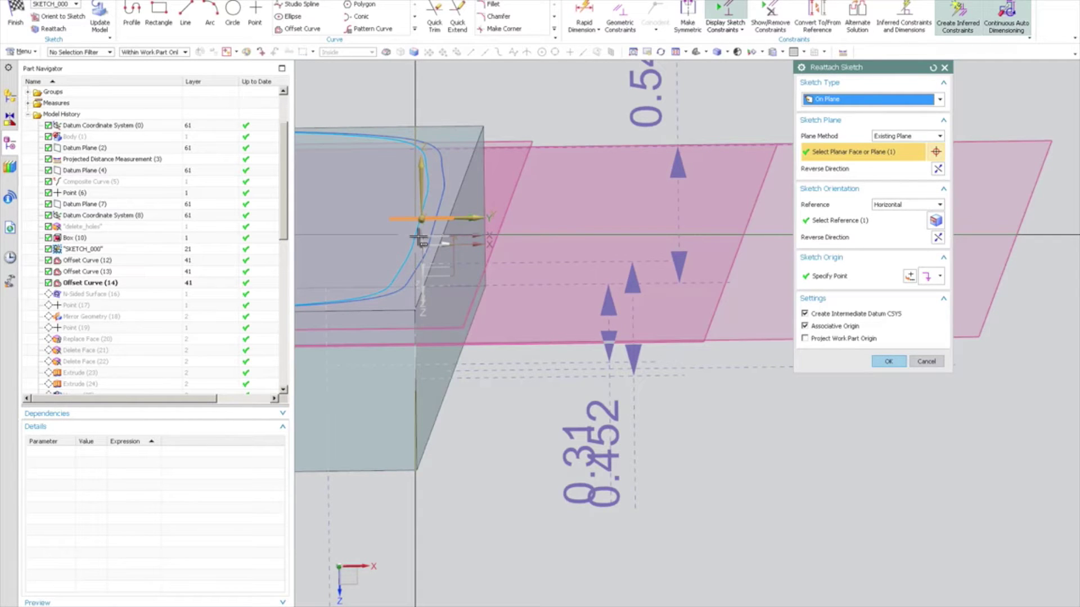
pyautogui.scroll(-3, 420, 241)
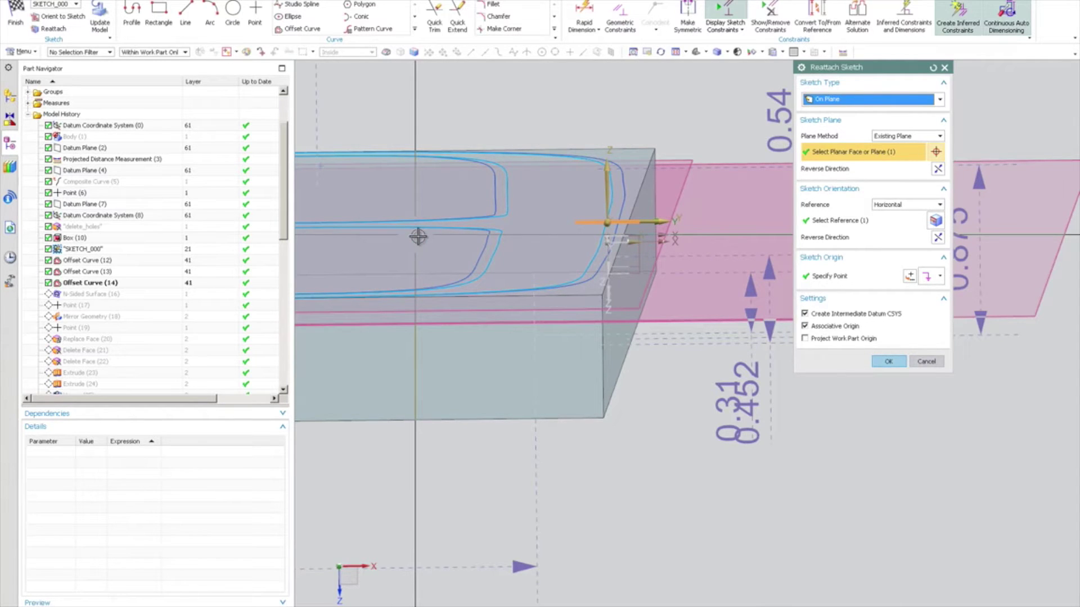
pyautogui.moveTo(418, 236)
pyautogui.mouseDown(button='middle')
pyautogui.moveTo(551, 251)
pyautogui.moveTo(543, 321)
pyautogui.moveTo(506, 349)
pyautogui.moveTo(590, 220)
pyautogui.moveTo(575, 205)
pyautogui.mouseUp(button='middle')
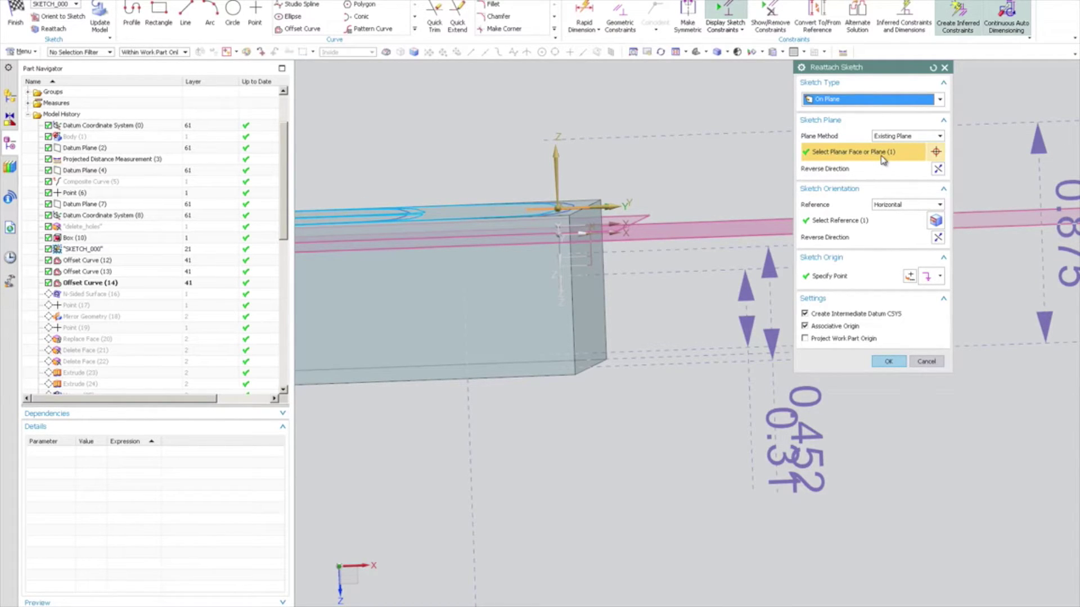
pyautogui.click(926, 361)
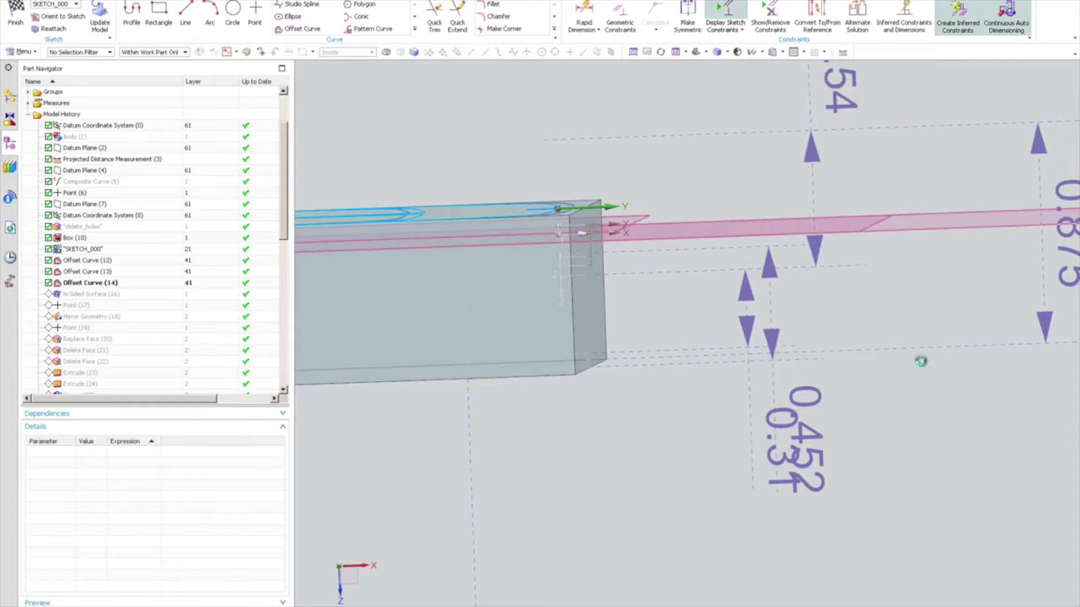
pyautogui.click(17, 20)
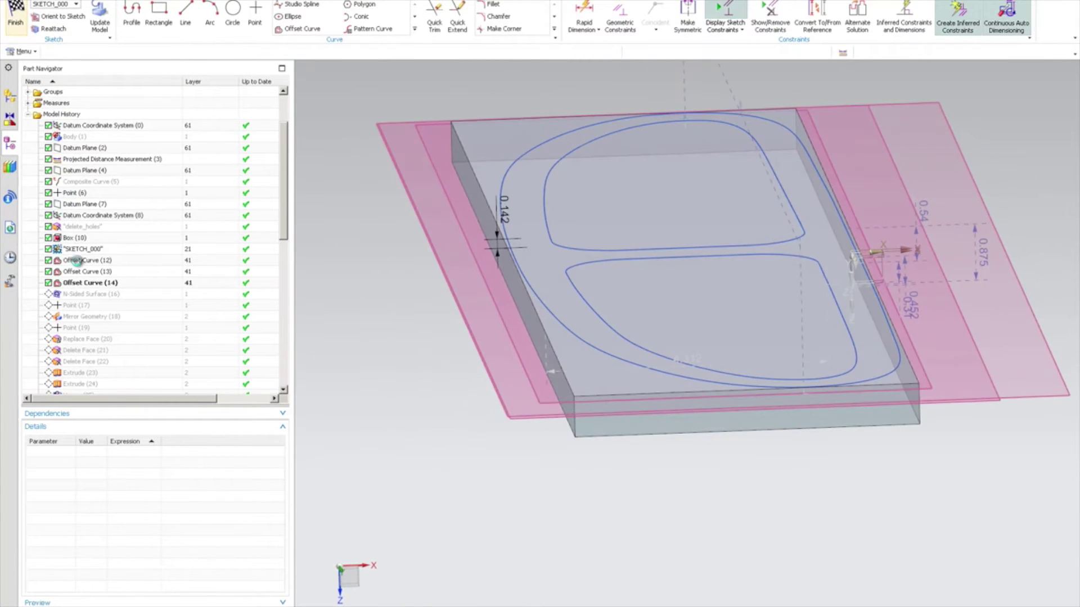
pyautogui.click(79, 254)
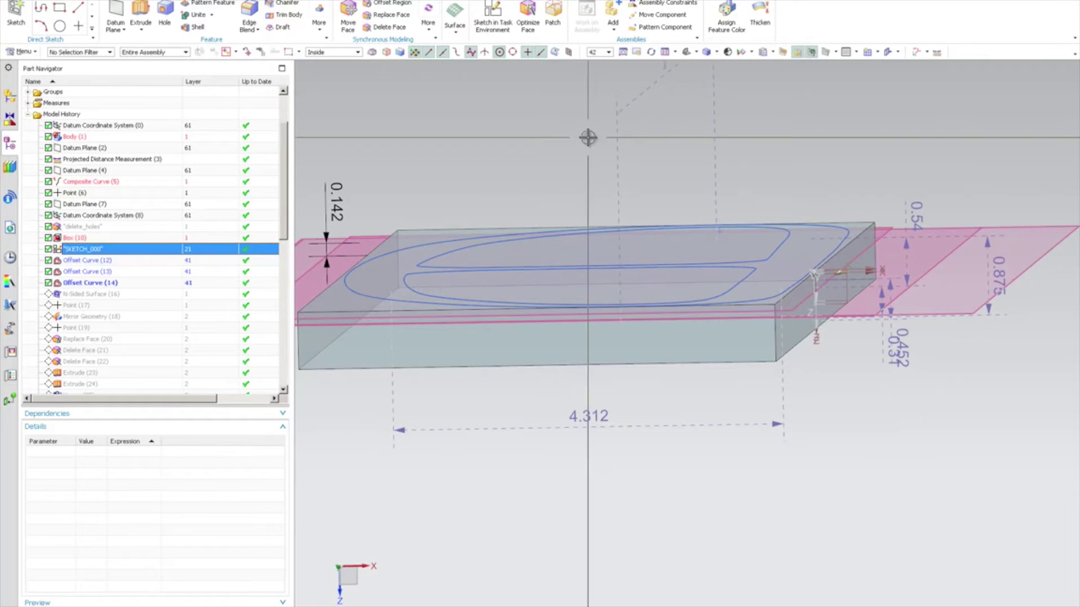
pyautogui.press('Escape')
# - Create a new sketch in the sketch task environment on the large top face of the box, with a horizontal reference
pyautogui.moveTo(356, 223); pyautogui.dragTo(501, 174, button='middle')
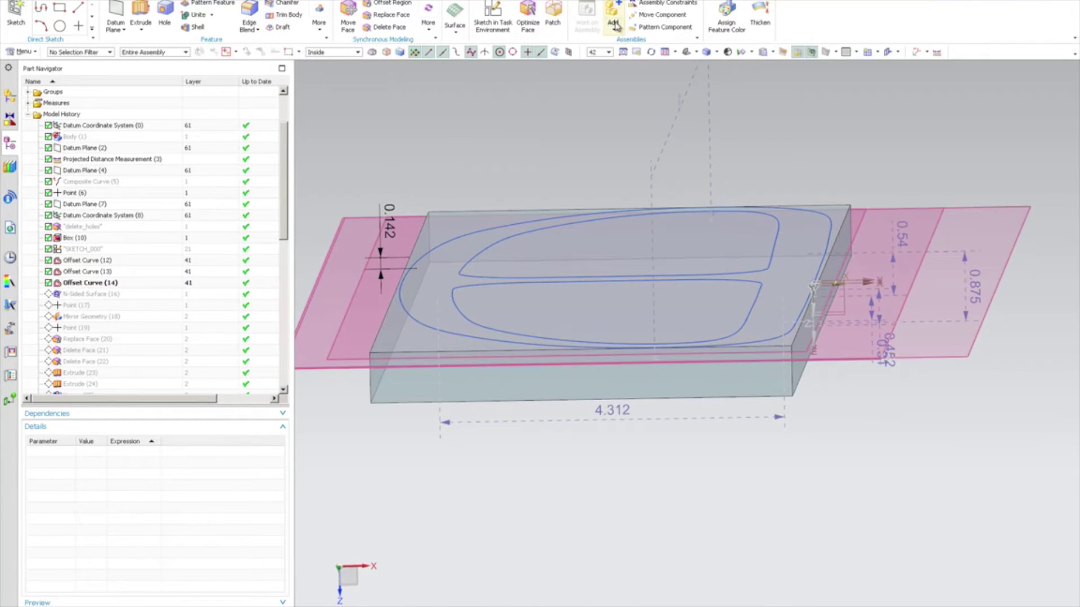
pyautogui.click(492, 19)
pyautogui.moveTo(794, 177); pyautogui.dragTo(653, 193, button='middle')
pyautogui.click(653, 193)
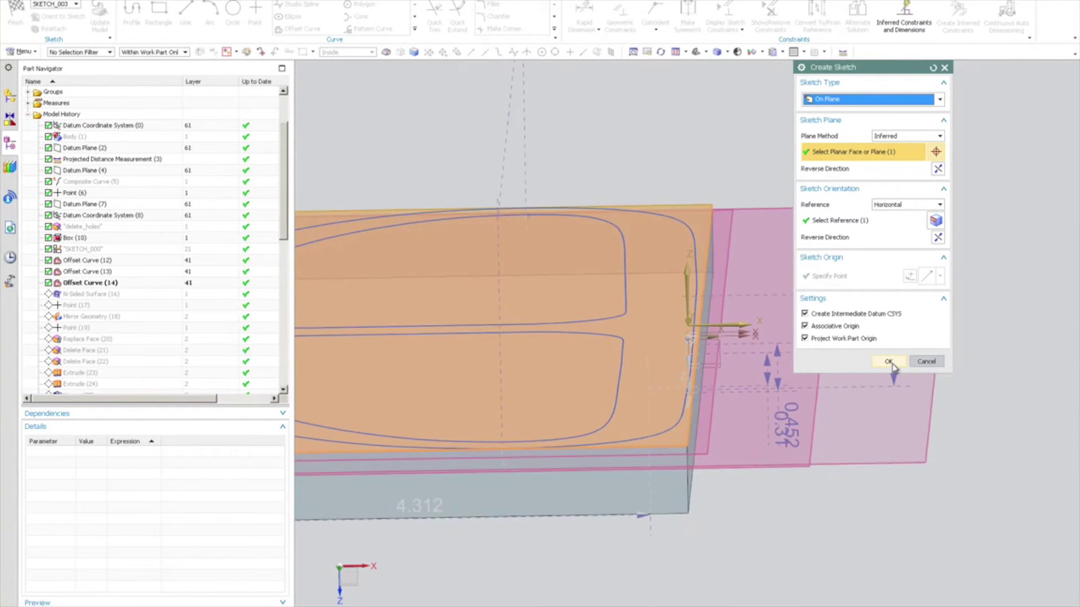
pyautogui.click(889, 361)
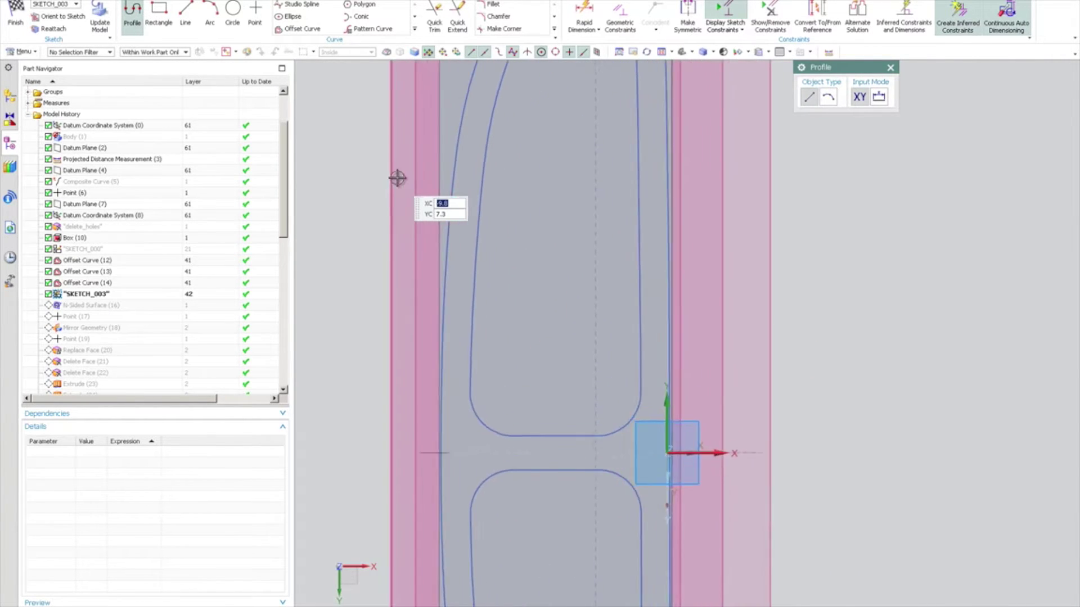
# - Draw a horizontal line from the inner offset loop's curved side to just past its opposite straight side
pyautogui.scroll(-3, 397, 191)
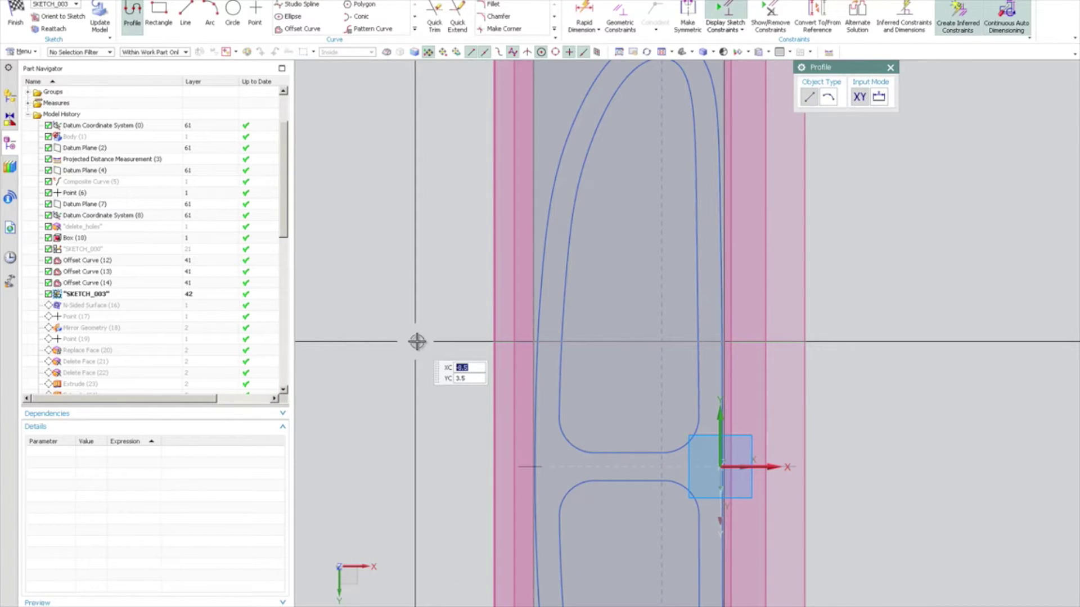
pyautogui.click(159, 17)
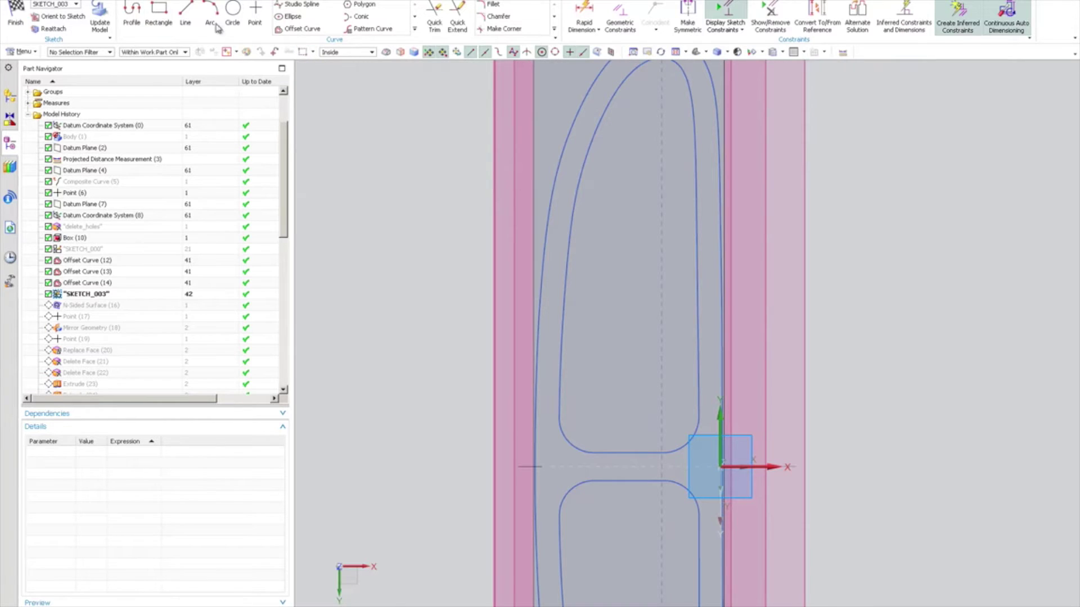
pyautogui.click(185, 17)
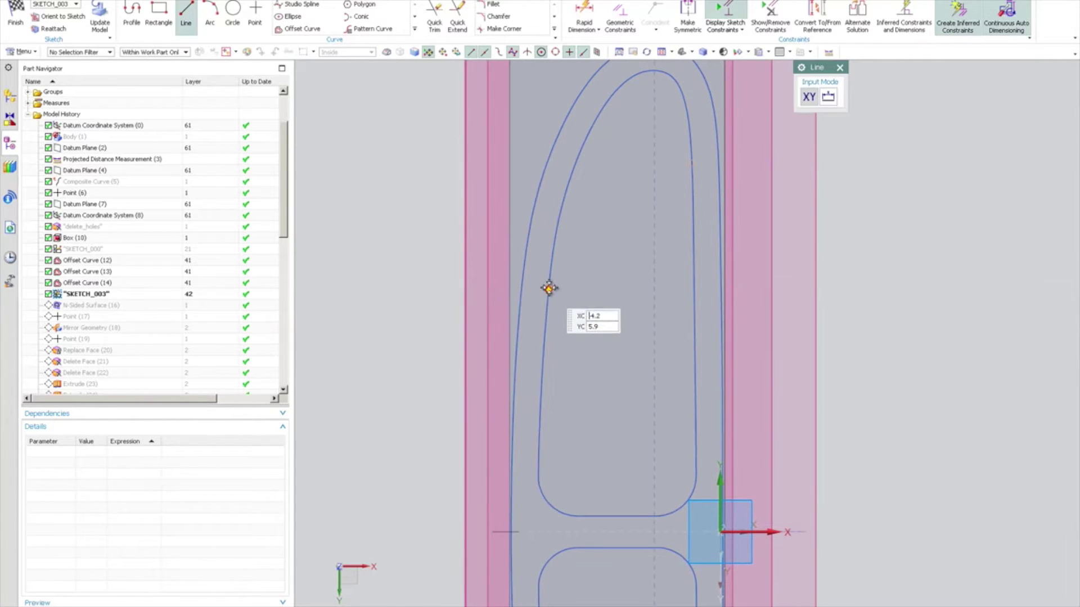
pyautogui.click(549, 285)
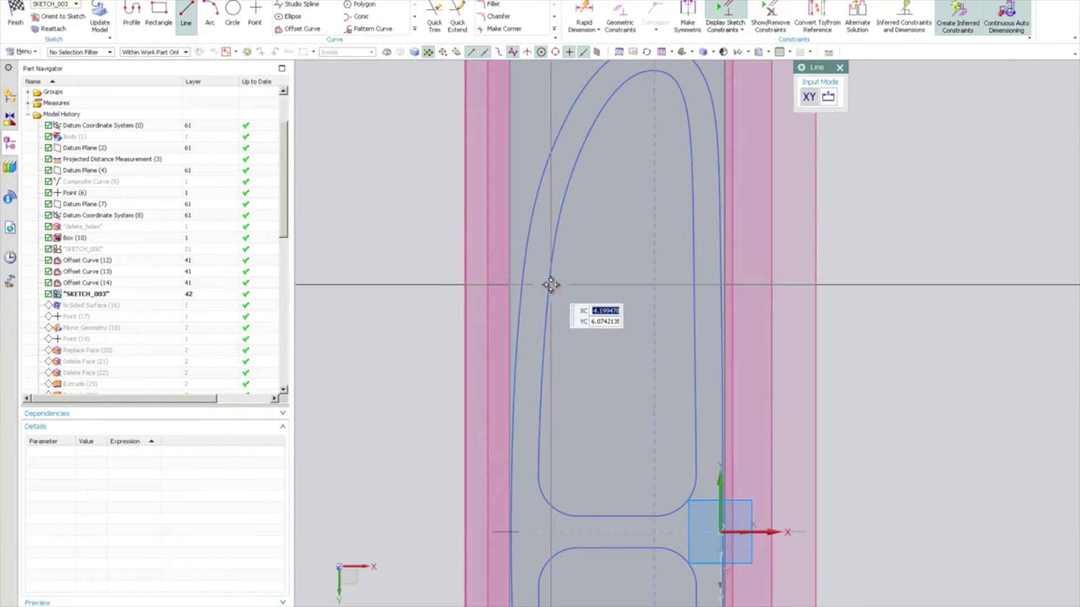
pyautogui.click(707, 286)
pyautogui.press('Escape')
pyautogui.scroll(2, 703, 281)
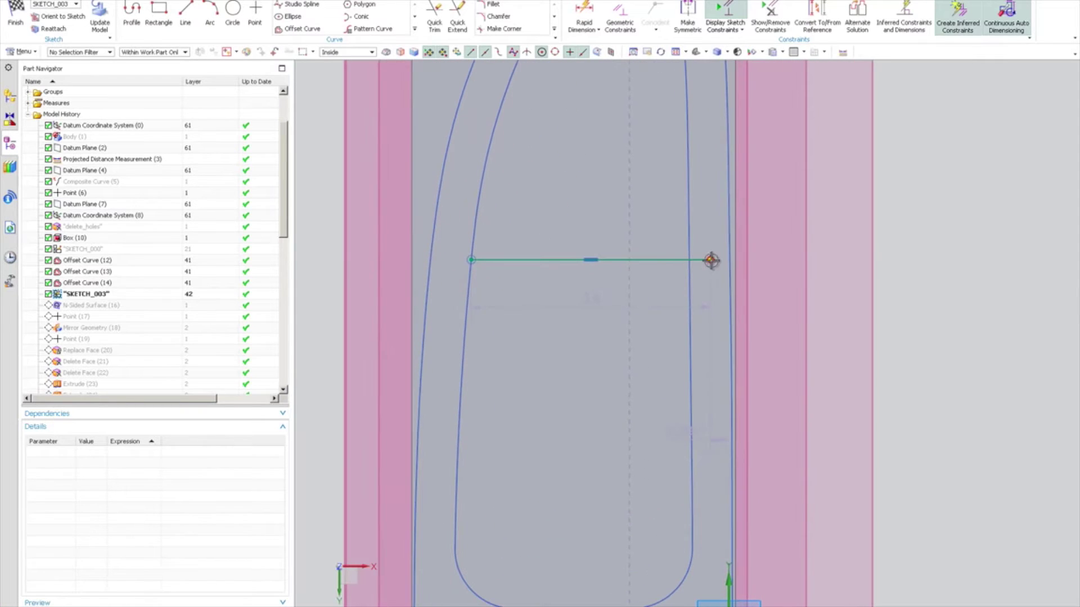
pyautogui.click(709, 262)
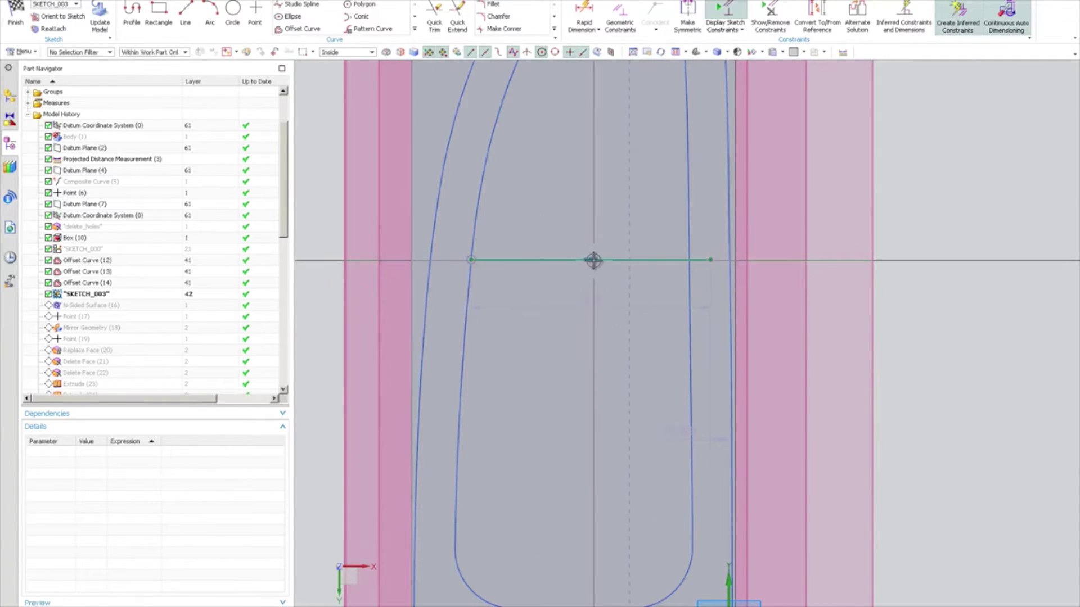
# - Try to trim the line's overhang beyond the inner offset loop with Quick Trim, then leave the command
pyautogui.scroll(2, 596, 225)
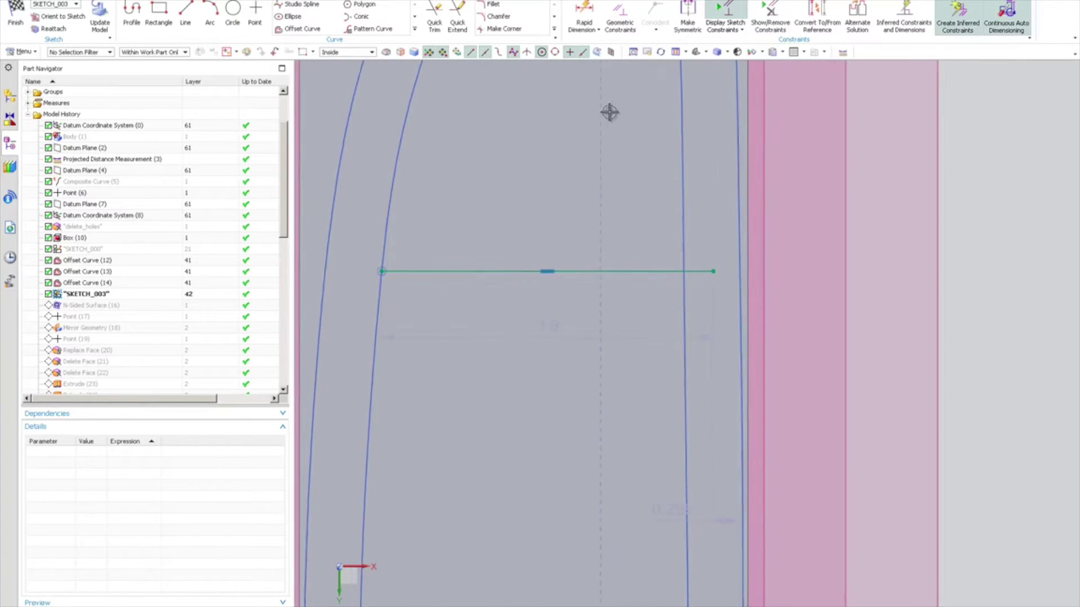
pyautogui.click(434, 18)
pyautogui.moveTo(709, 294); pyautogui.dragTo(695, 254)
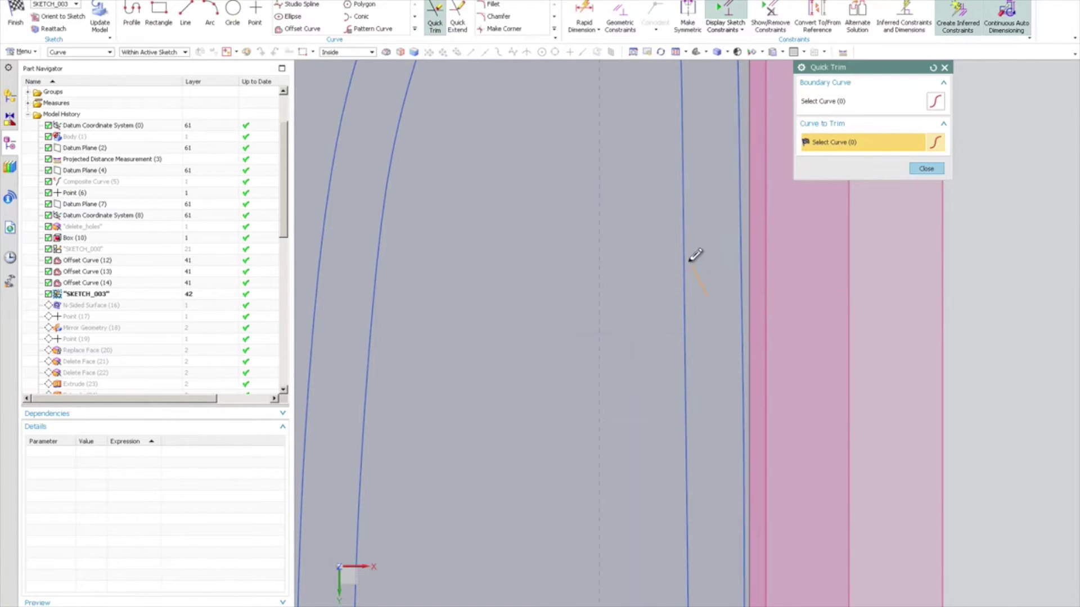
pyautogui.click(922, 168)
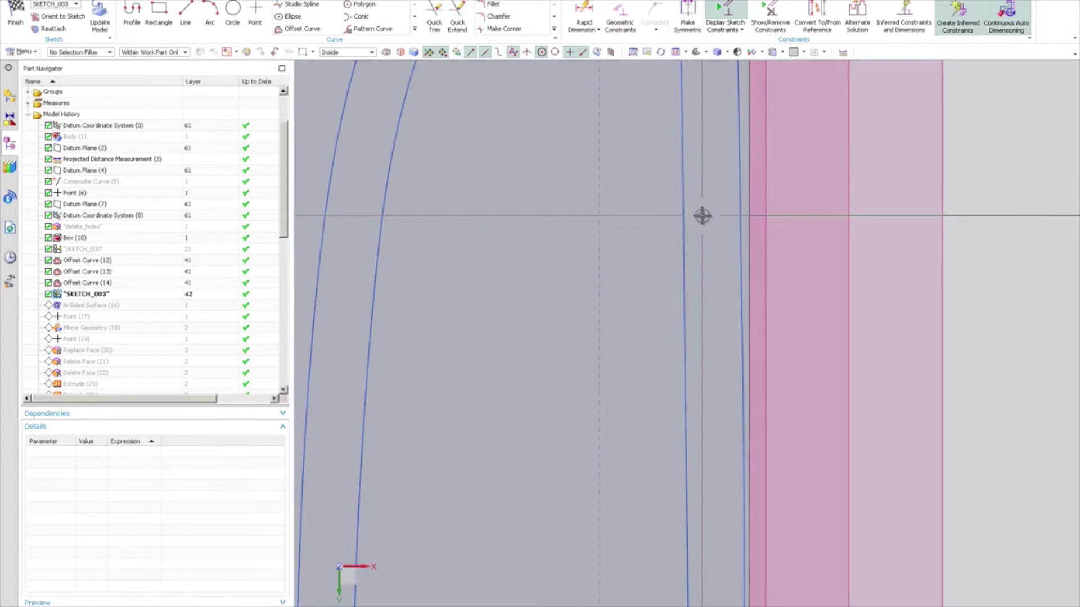
# - Project the outer offset loop and both inner offset loops into the sketch with Project Curve
pyautogui.scroll(-4, 489, 163)
pyautogui.scroll(1, 424, 210)
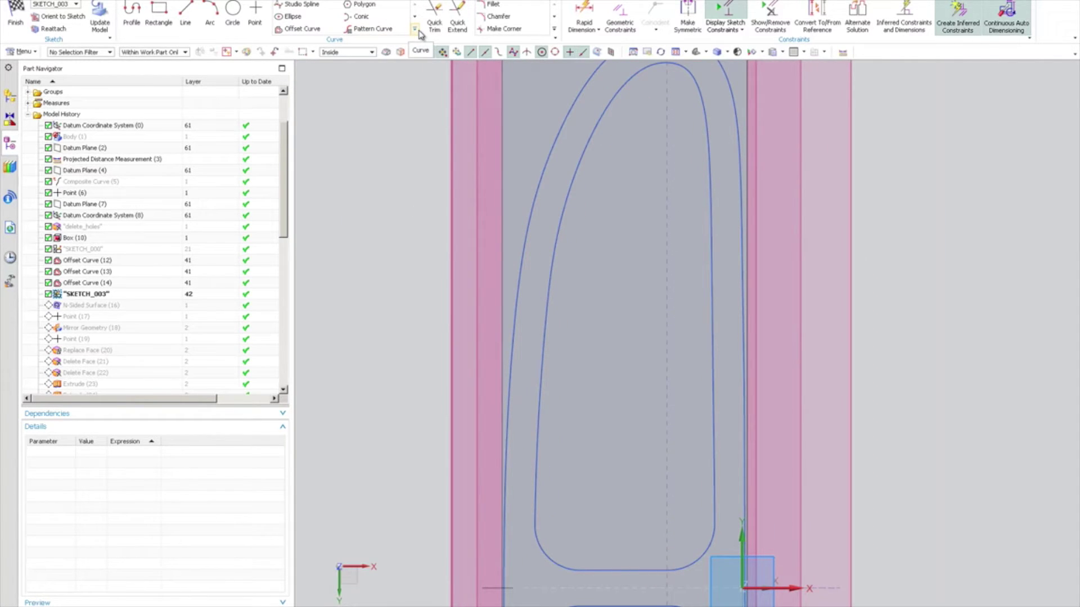
pyautogui.click(419, 33)
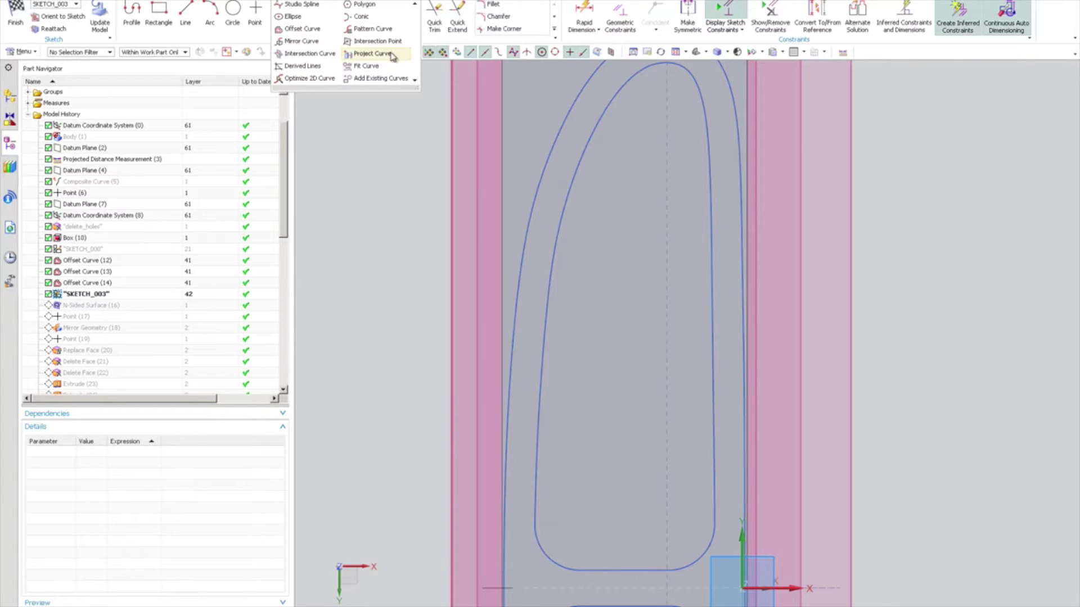
pyautogui.click(371, 53)
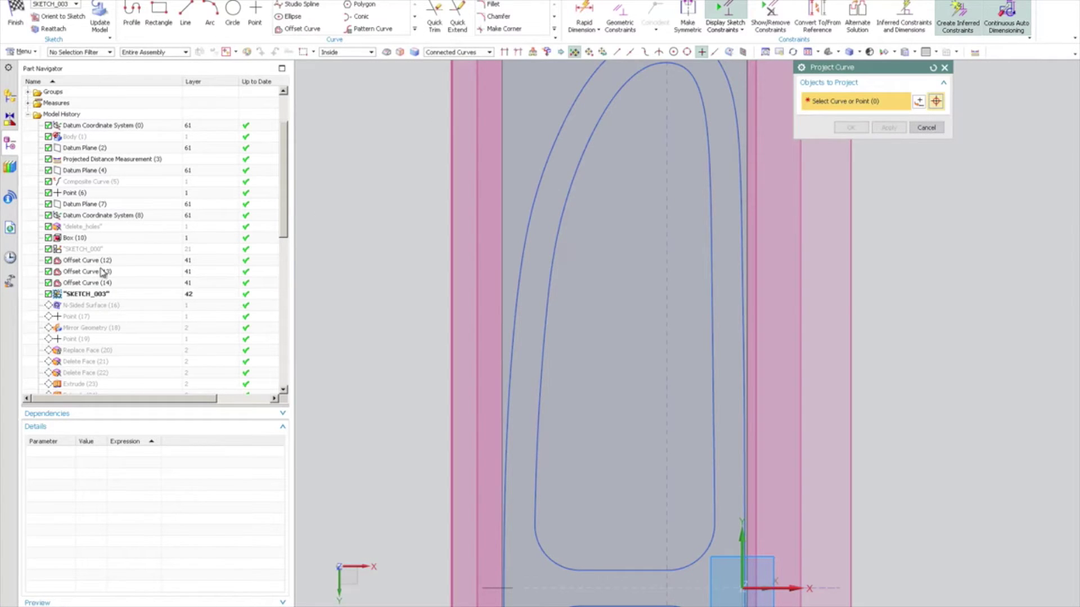
pyautogui.click(553, 261)
pyautogui.click(532, 190)
pyautogui.scroll(-1, 536, 271)
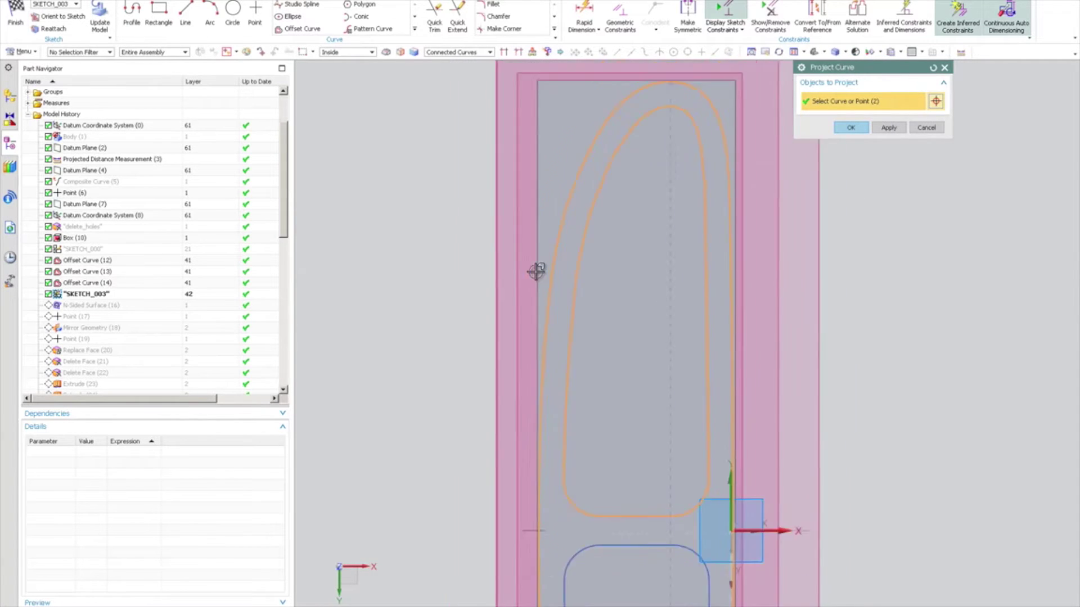
pyautogui.scroll(-2, 536, 272)
pyautogui.scroll(2, 568, 343)
pyautogui.click(545, 317)
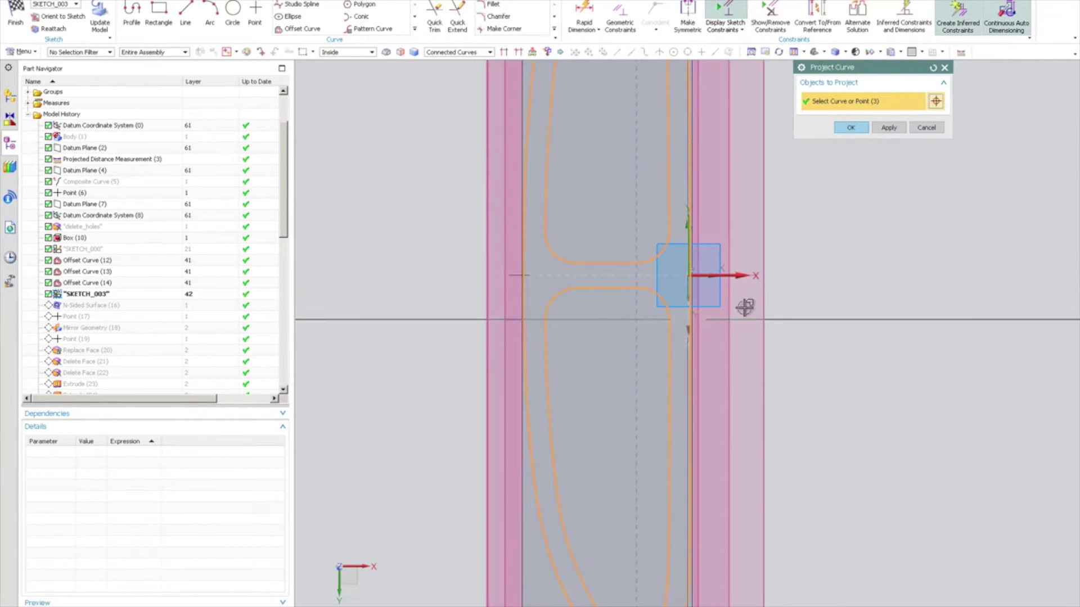
pyautogui.click(850, 128)
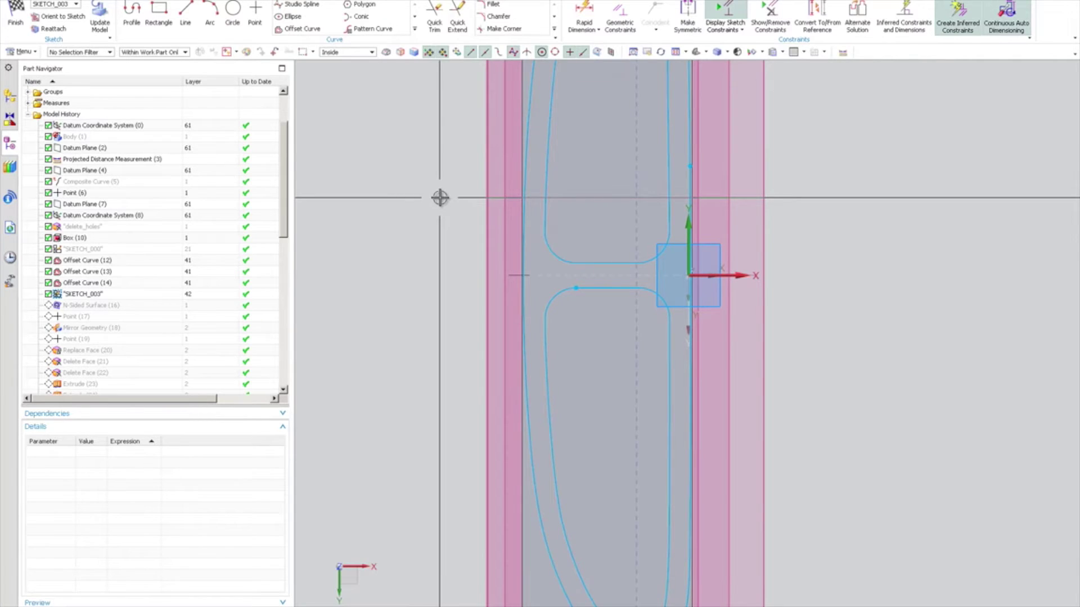
# - Turn off layer 41 in the CURVES category to hide the original offset curves
pyautogui.hotkey('ctrl', 'l')
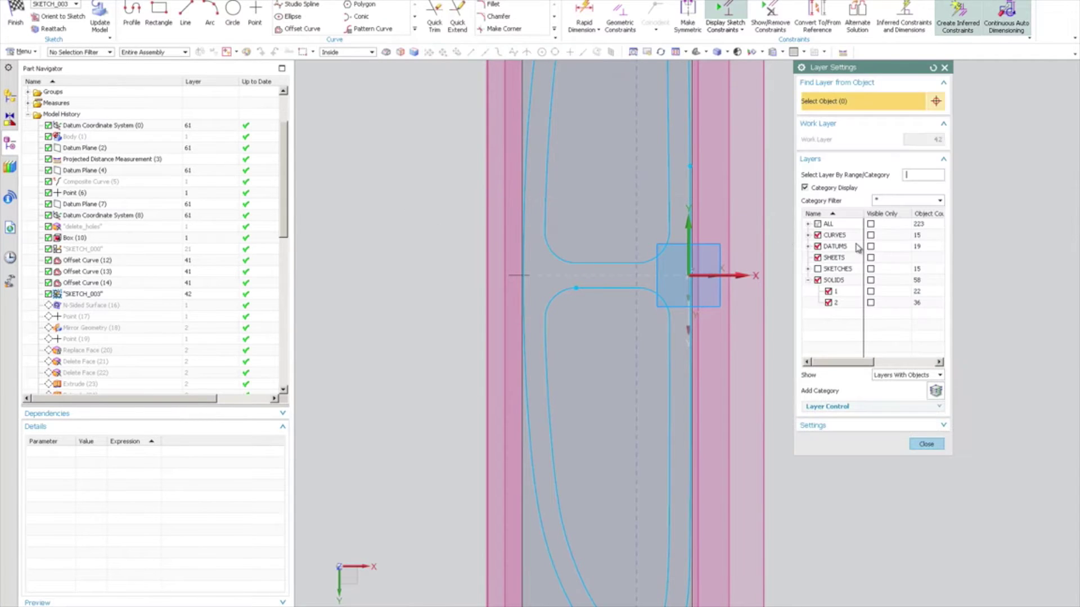
pyautogui.click(808, 235)
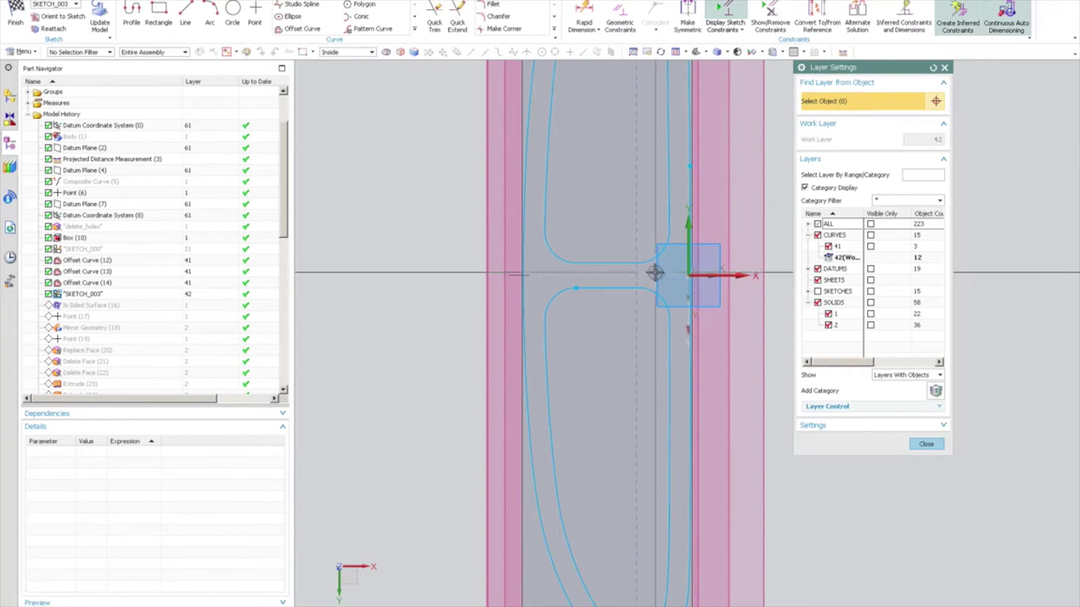
pyautogui.click(828, 246)
pyautogui.click(926, 444)
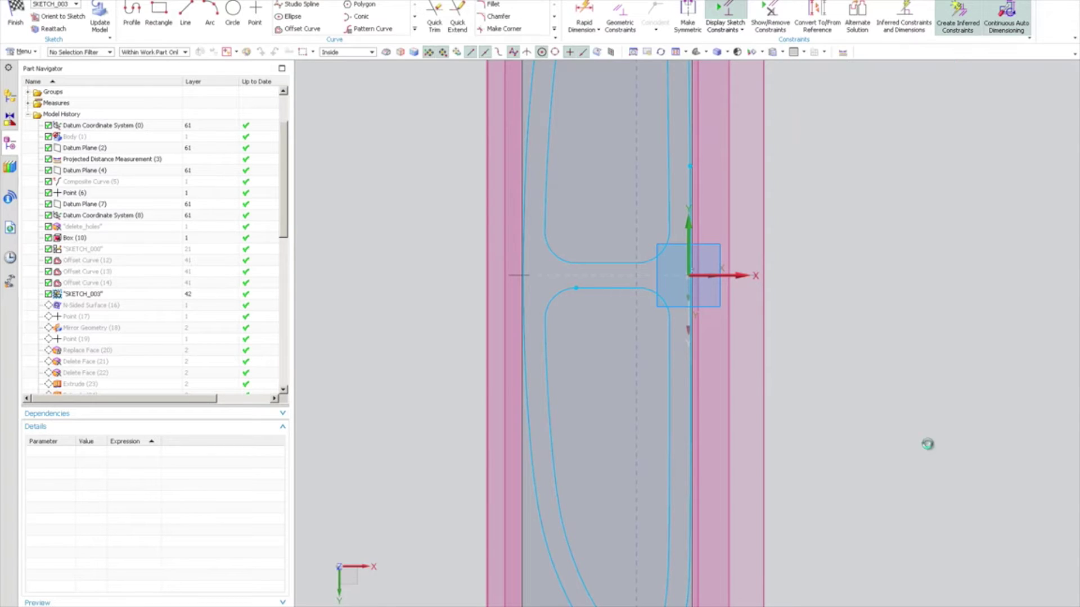
# - Draw a horizontal line across the upper inner projected loop, extending past both of its sides, and select it
pyautogui.hotkey('ctrl', 'f')
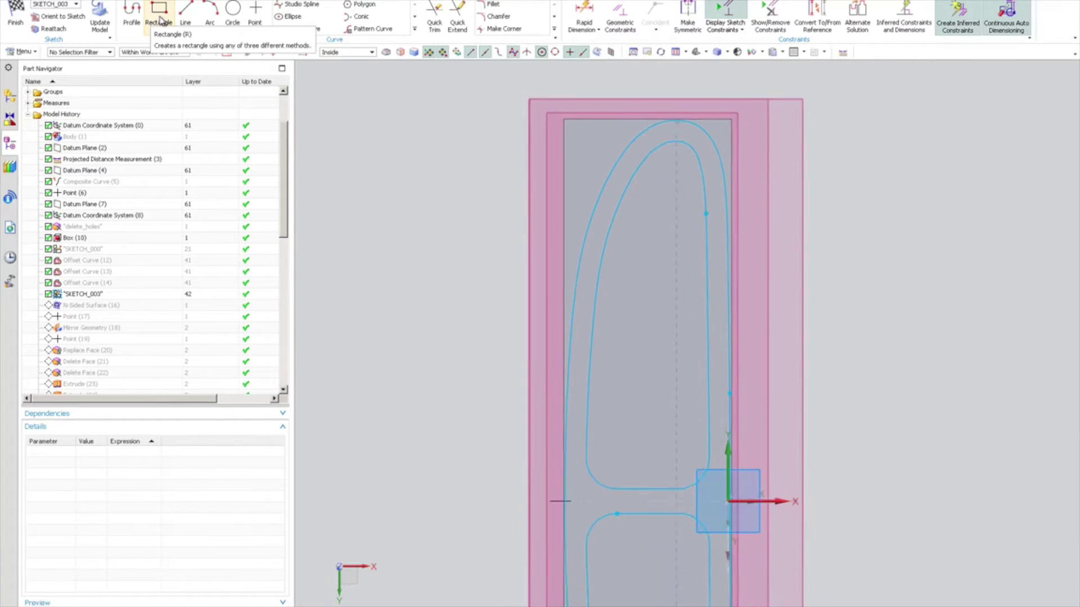
pyautogui.click(186, 17)
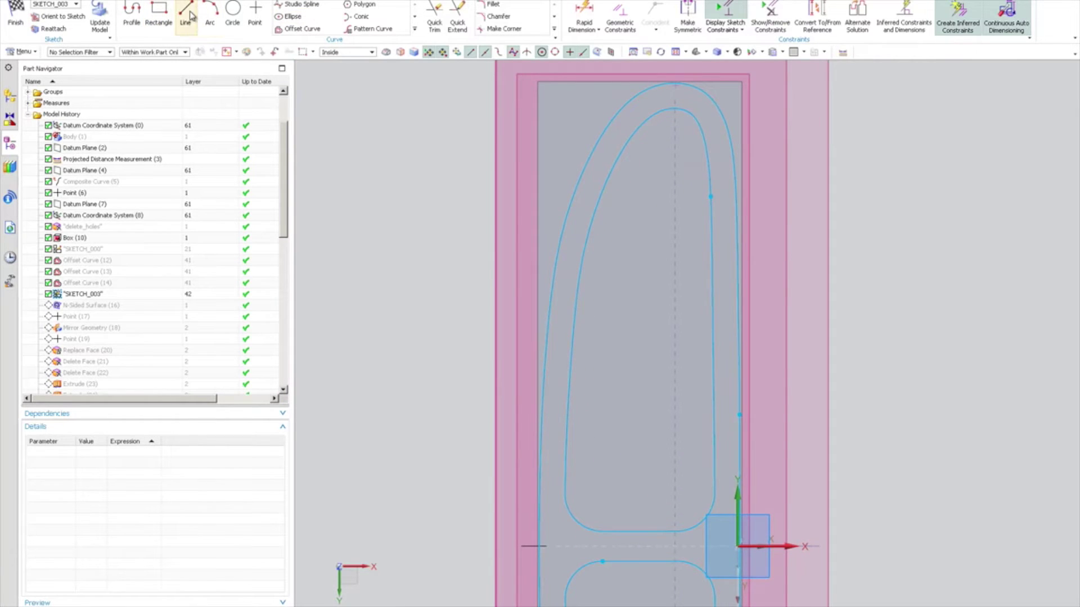
pyautogui.scroll(2, 527, 259)
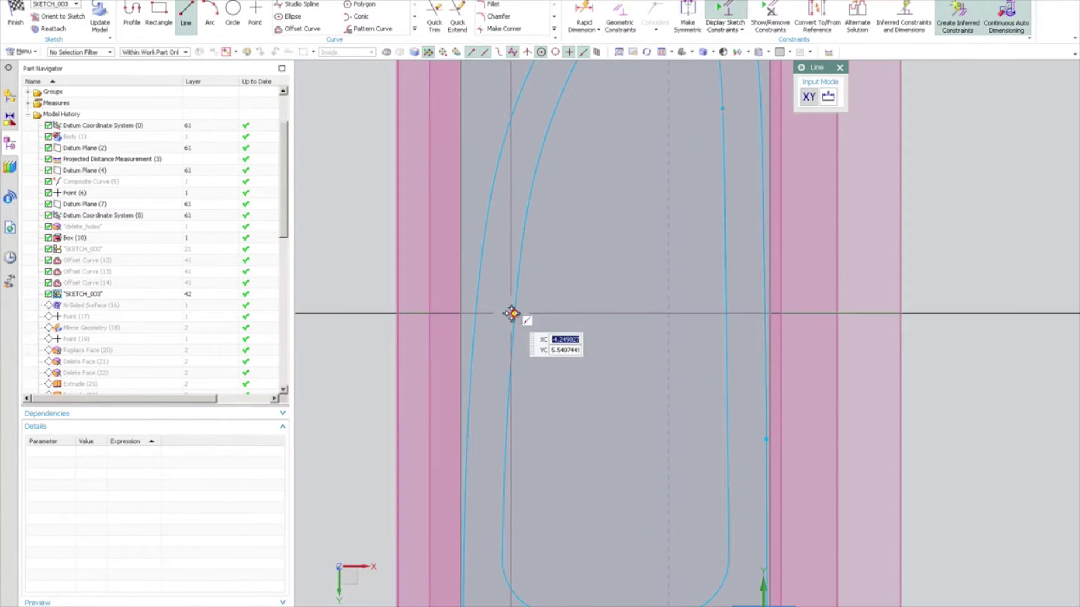
pyautogui.scroll(1, 444, 302)
pyautogui.click(418, 312)
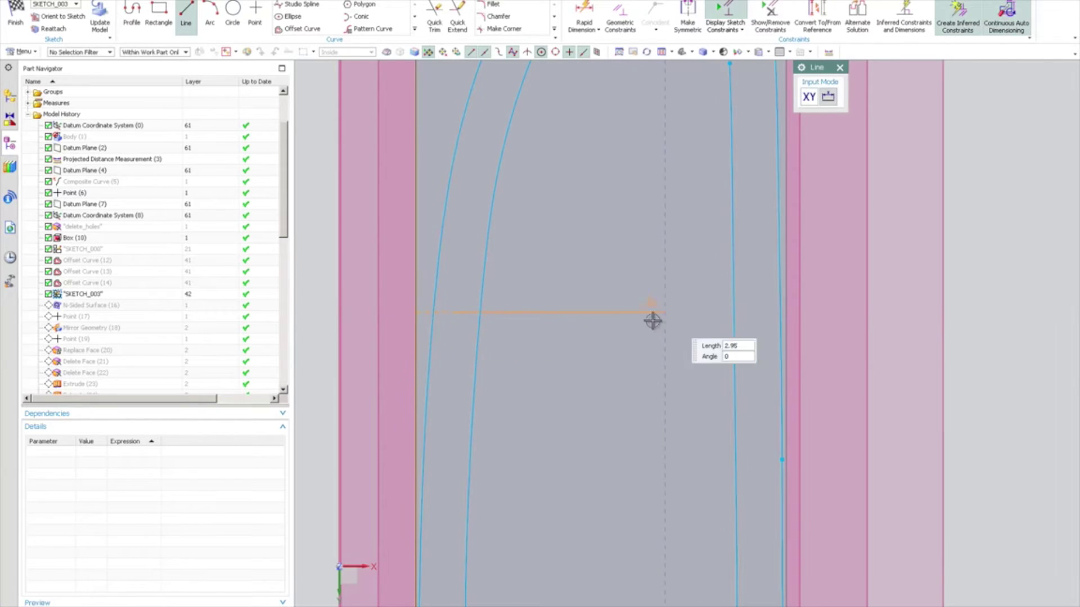
pyautogui.click(750, 307)
pyautogui.press('Escape')
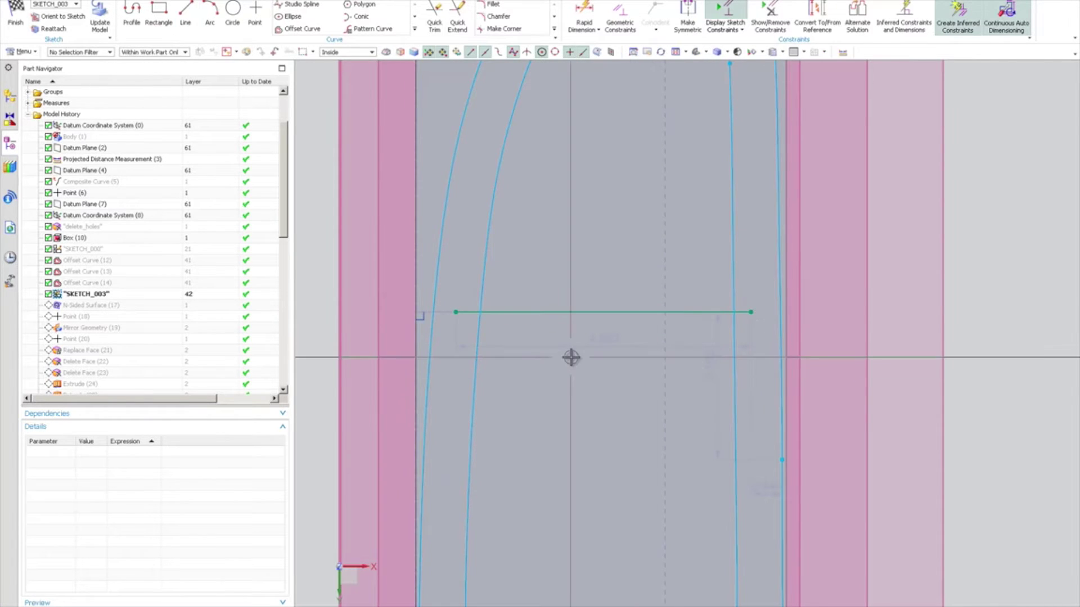
pyautogui.click(582, 313)
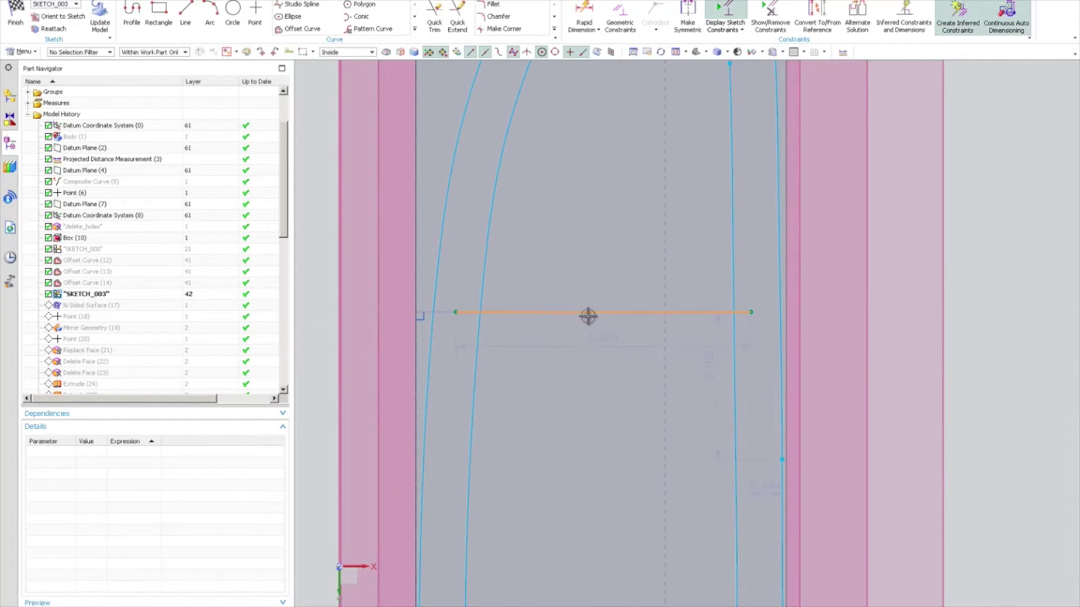
# - Convert the selected horizontal line across the upper inner loop to a reference line
pyautogui.click(639, 284)
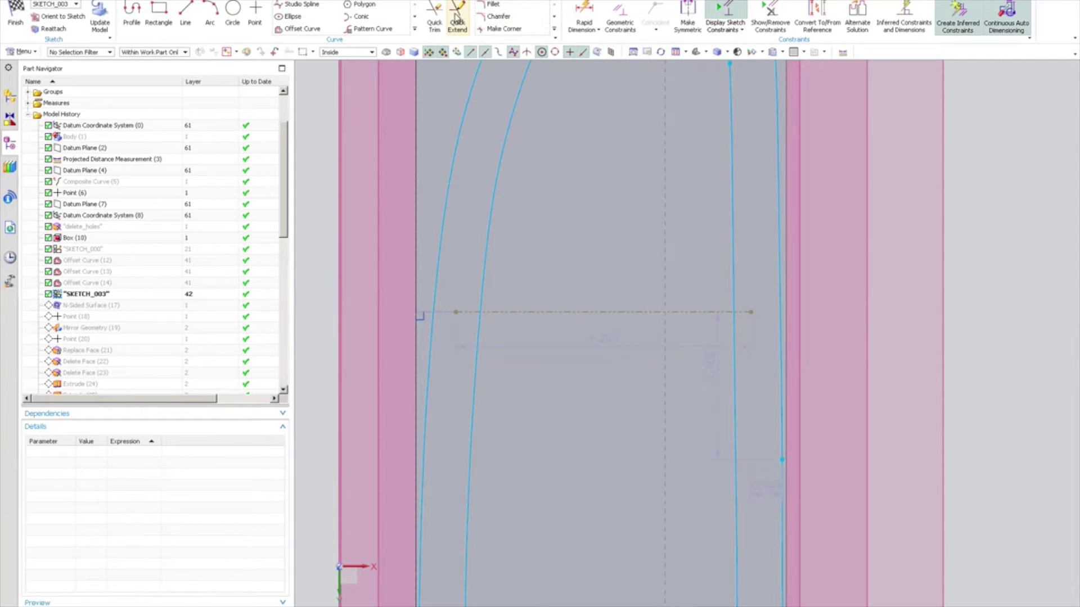
pyautogui.click(434, 16)
pyautogui.scroll(3, 682, 292)
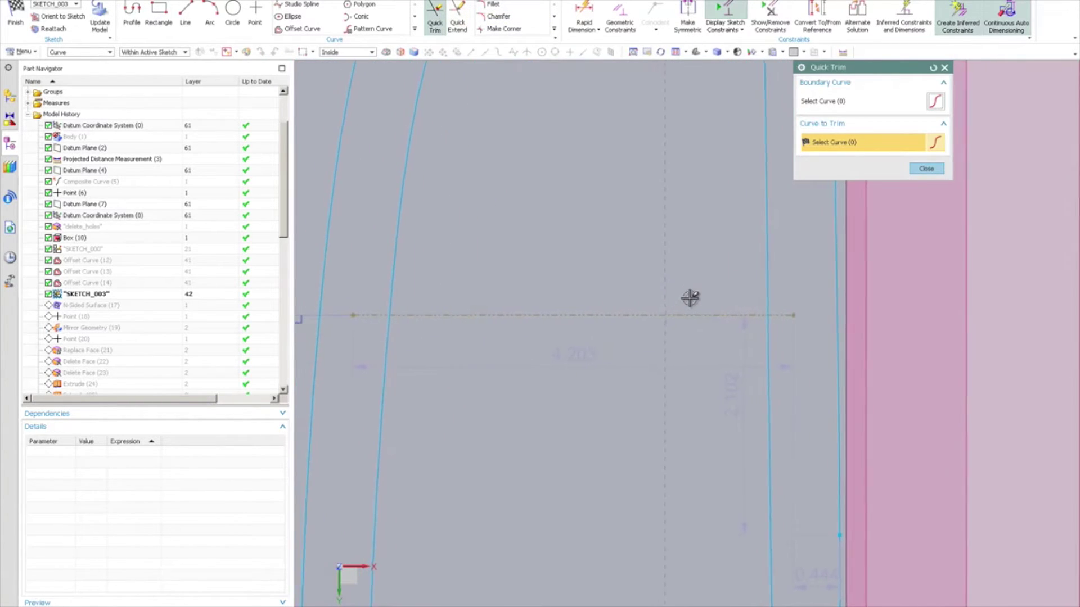
pyautogui.click(926, 169)
pyautogui.scroll(-3, 584, 241)
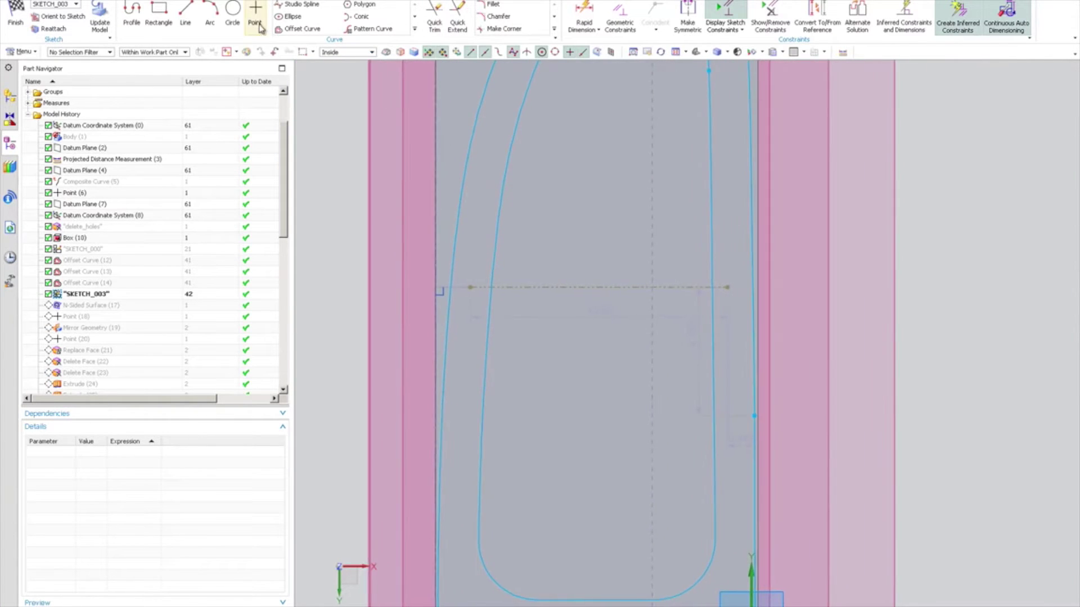
# - Add a perpendicular Rapid Dimension between the horizontal reference line and the sketch's X axis
pyautogui.click(584, 17)
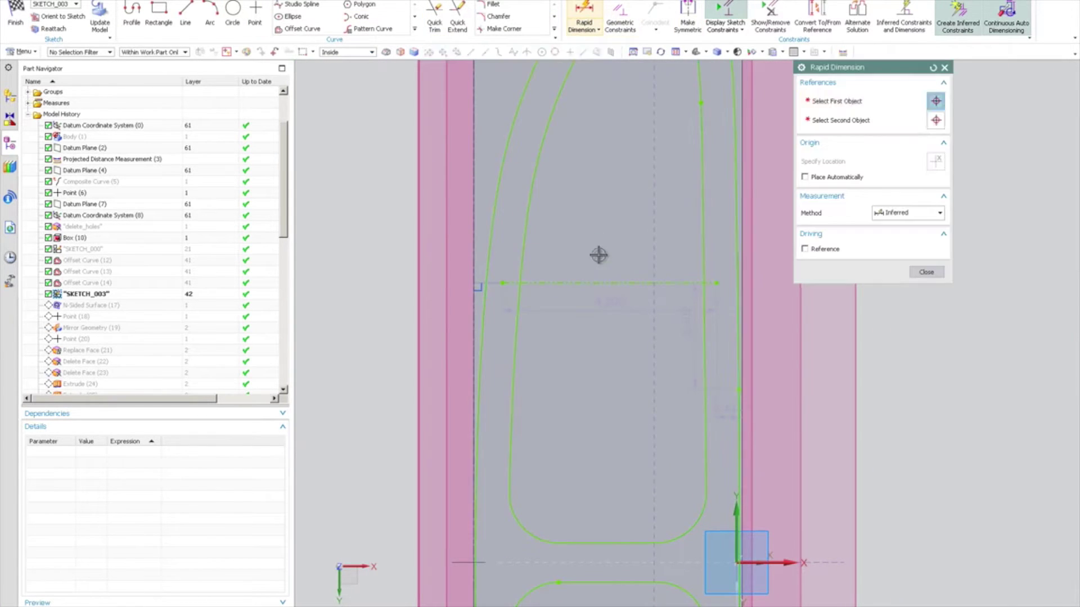
pyautogui.click(591, 283)
pyautogui.scroll(-2, 592, 285)
pyautogui.scroll(2, 663, 464)
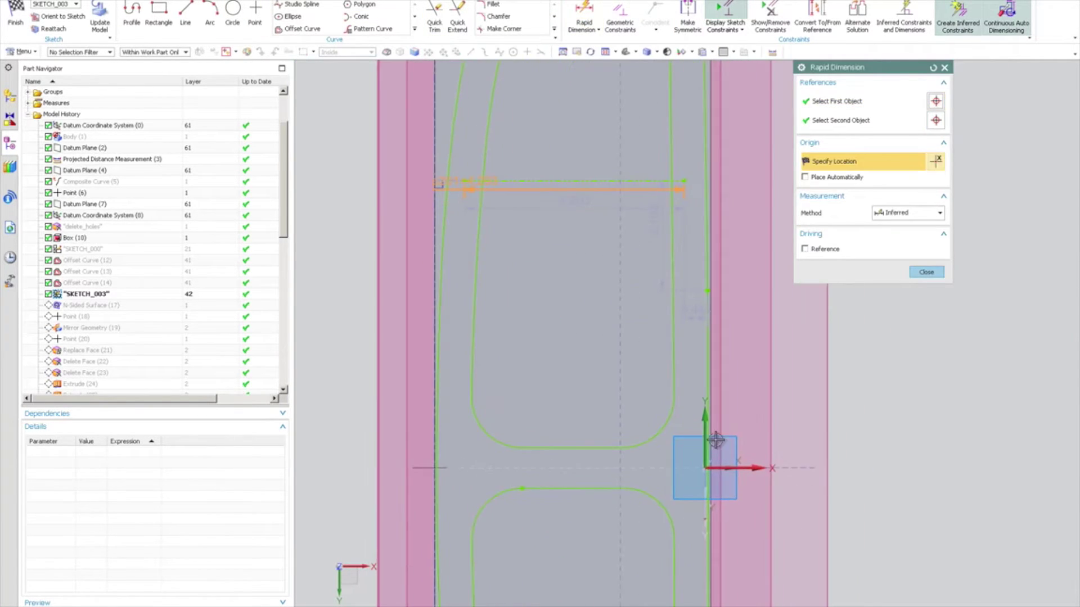
pyautogui.click(757, 467)
pyautogui.click(584, 321)
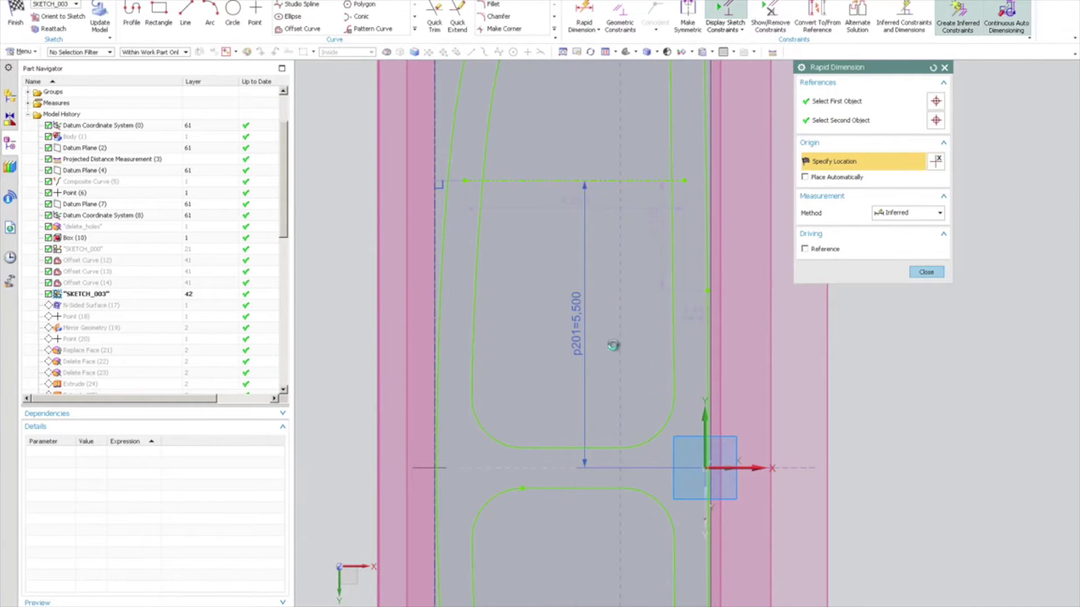
pyautogui.click(613, 345)
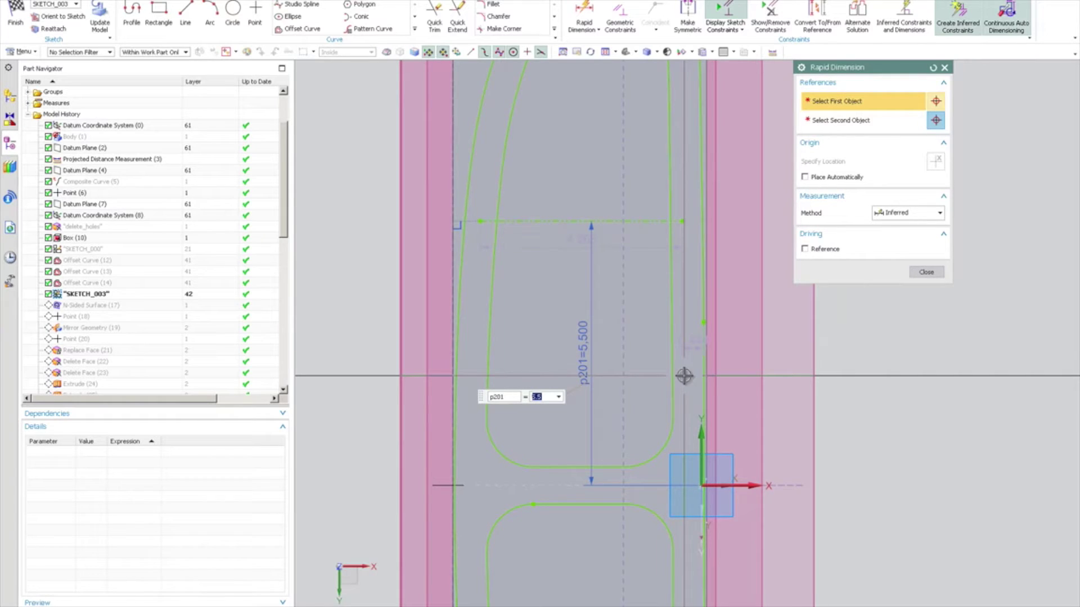
pyautogui.click(927, 272)
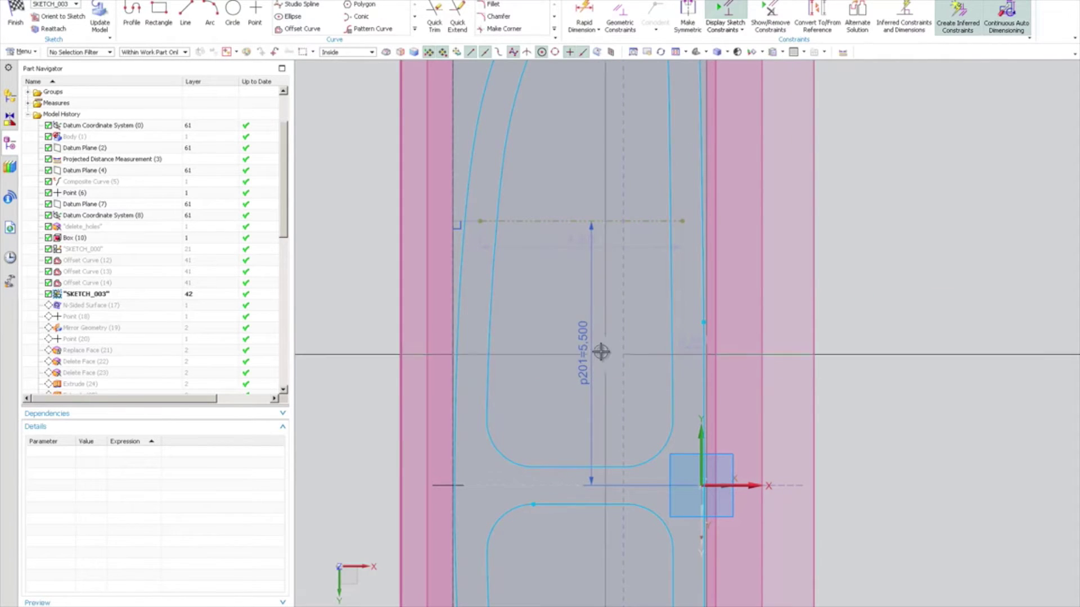
# - Set the reference line's distance from the X axis to 5.75 in, using Keep Expression, Adjust Geometry
pyautogui.scroll(-3, 592, 342)
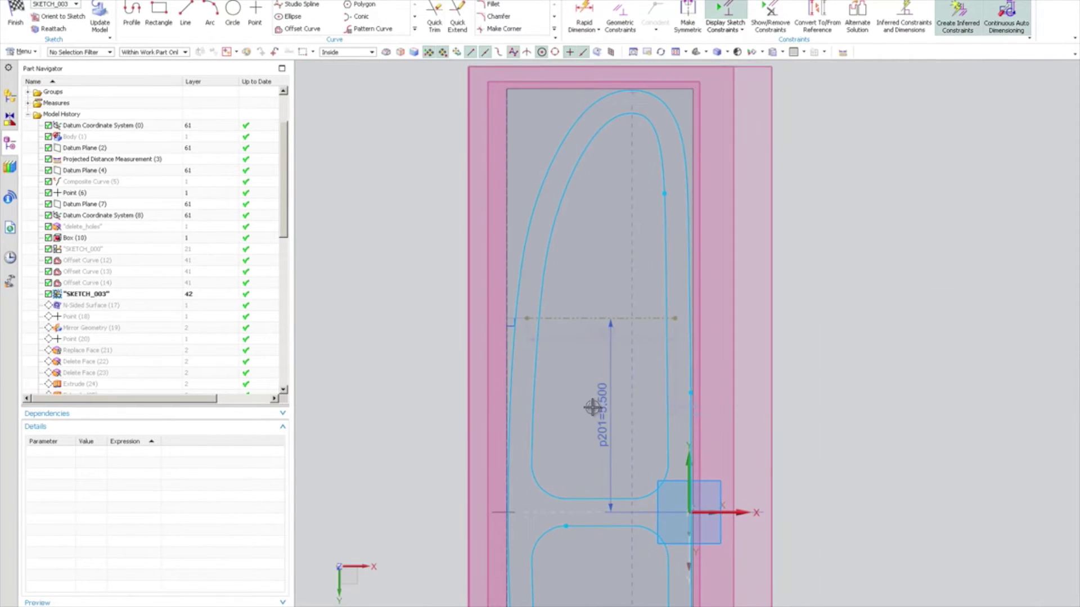
pyautogui.doubleClick(602, 406)
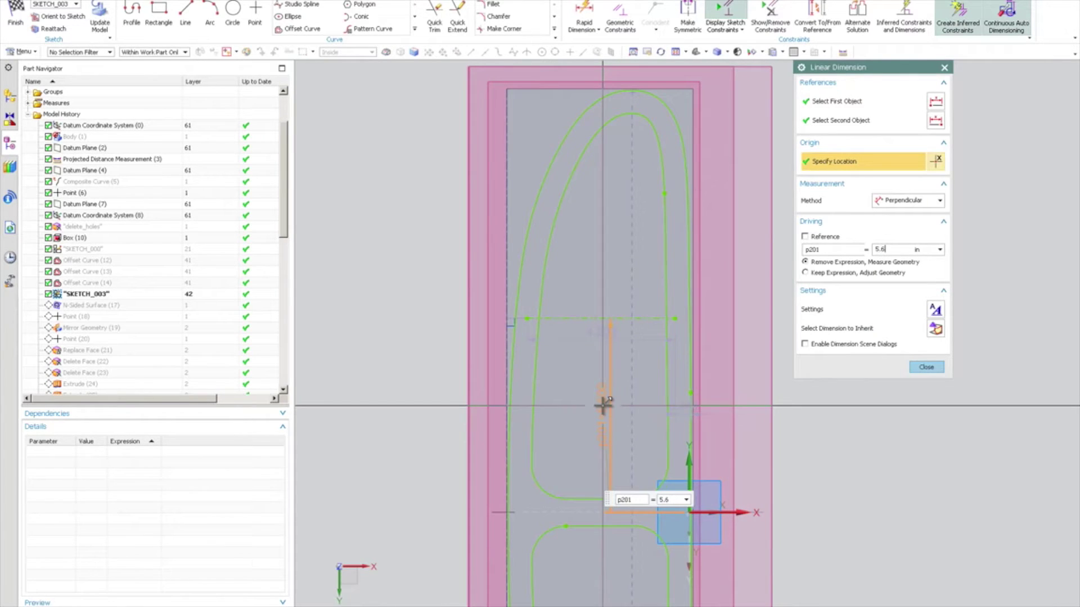
pyautogui.press('Return')
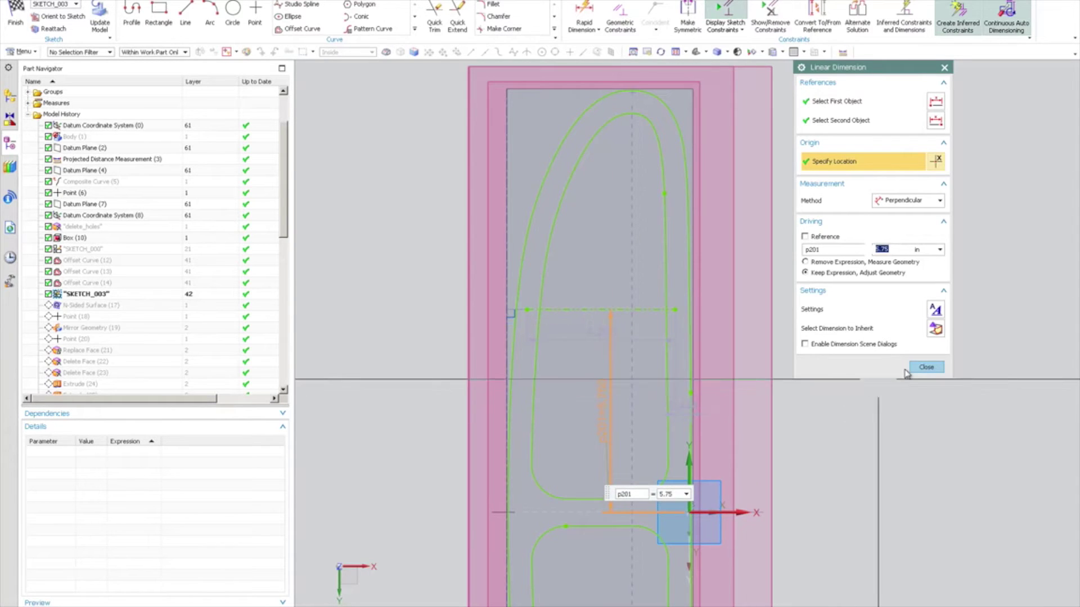
pyautogui.click(926, 366)
# - Mirror the horizontal reference line about the sketch's X axis into the lower inner loop with Mirror Curve
pyautogui.scroll(-3, 640, 397)
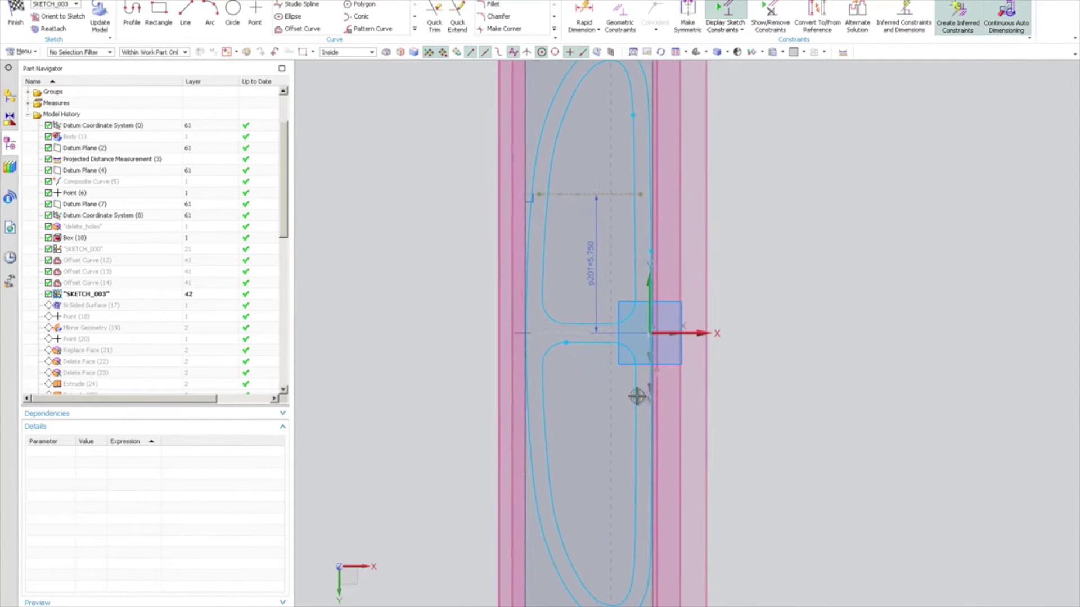
pyautogui.scroll(2, 376, 162)
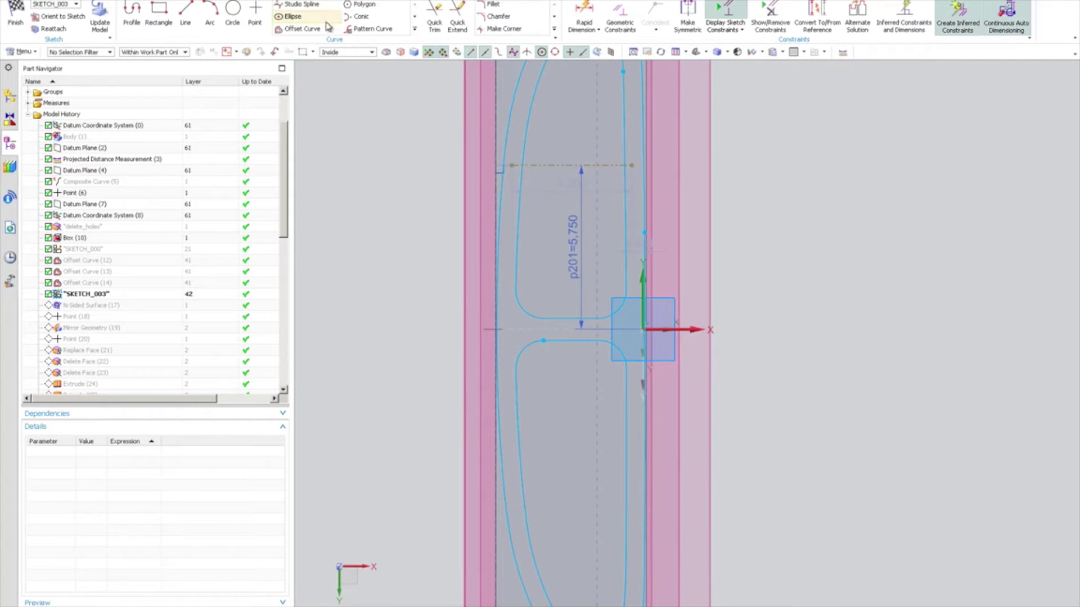
pyautogui.click(416, 29)
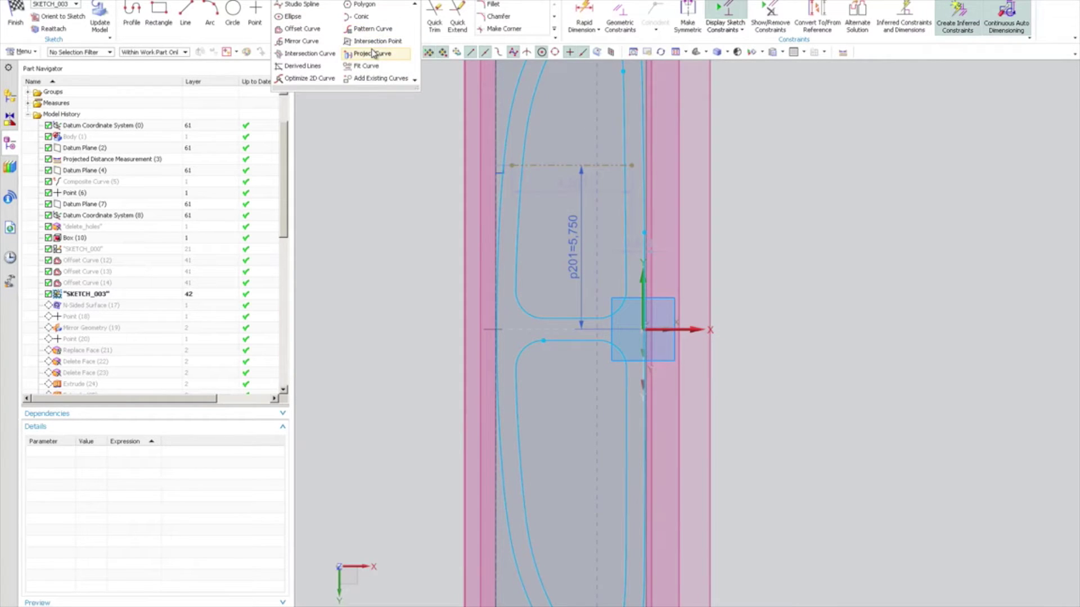
pyautogui.click(298, 41)
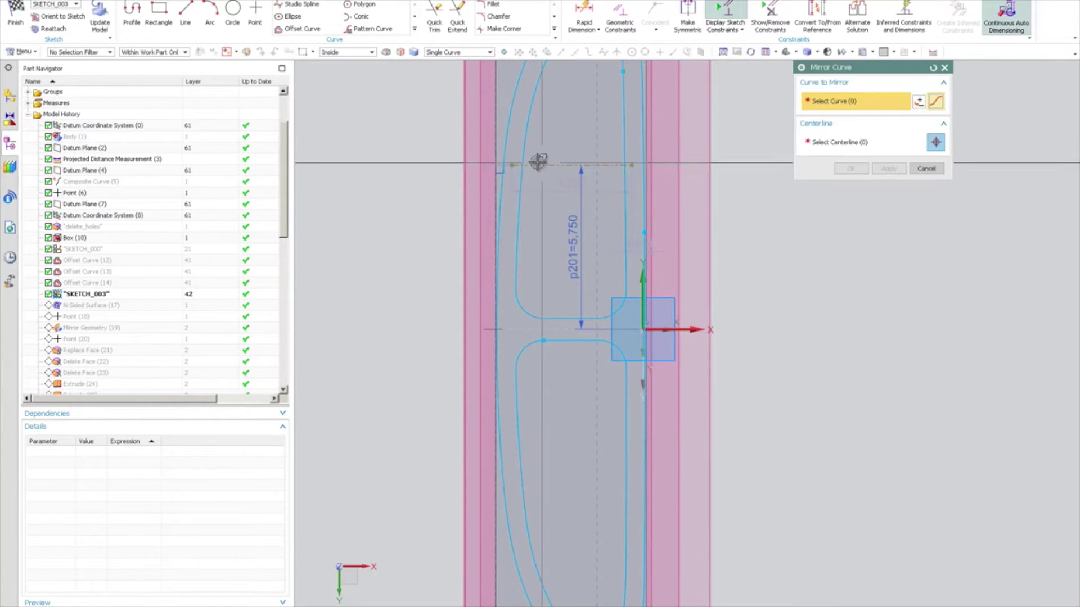
pyautogui.click(538, 163)
pyautogui.click(870, 141)
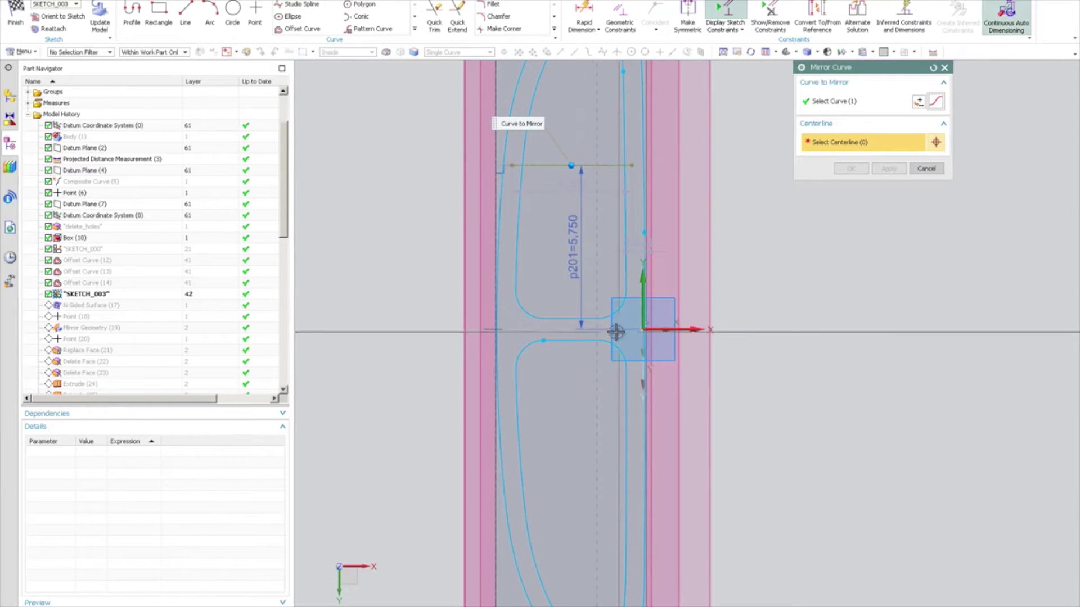
pyautogui.click(692, 330)
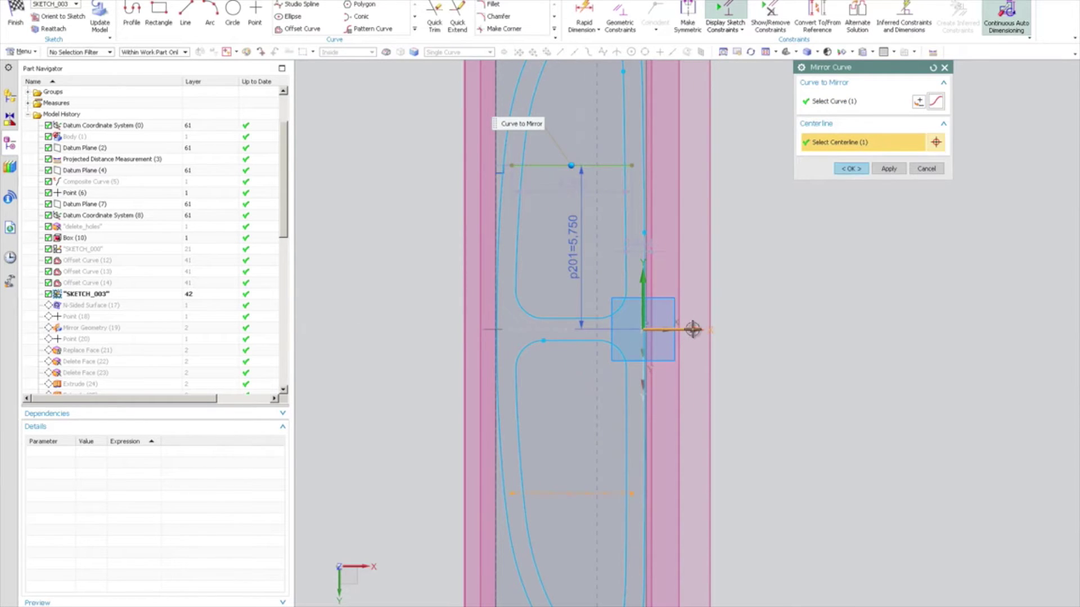
pyautogui.click(849, 168)
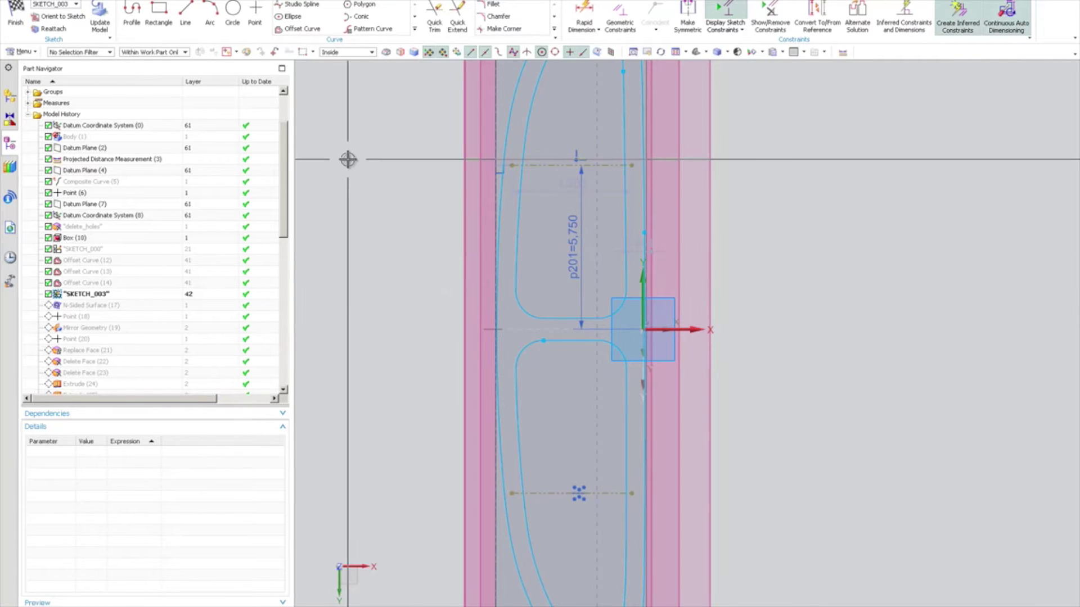
# - Reattach the sketch on its existing plane with Project Work Part Origin turned on
pyautogui.click(51, 28)
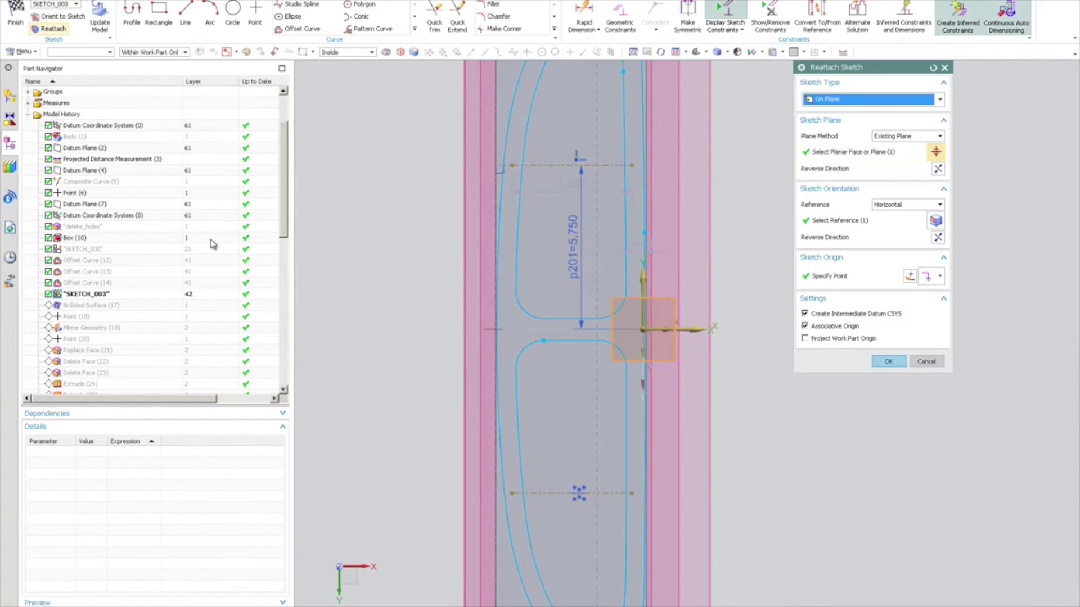
pyautogui.click(804, 339)
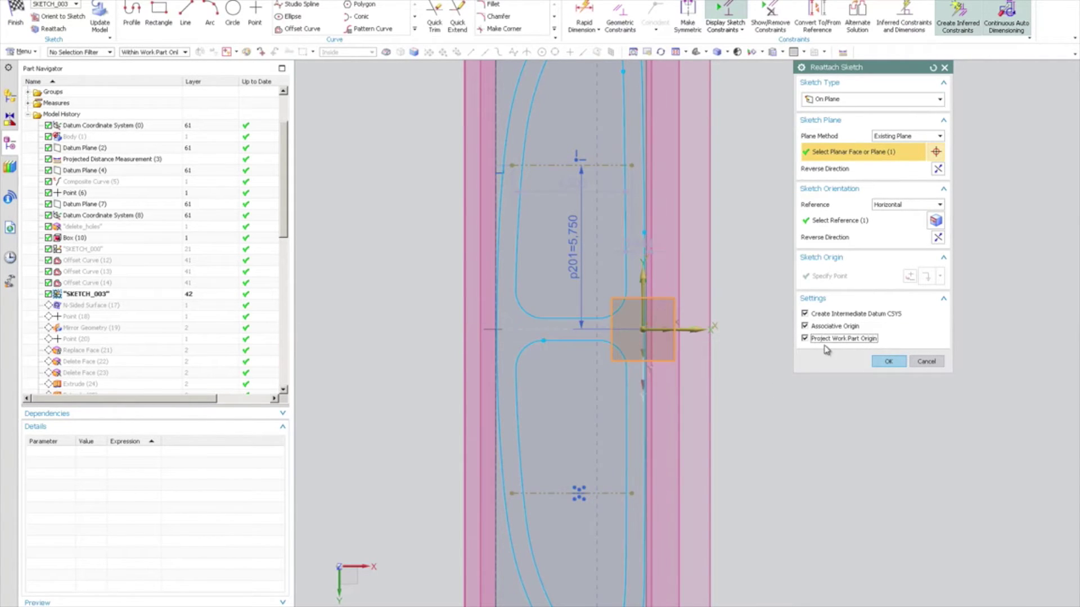
pyautogui.click(889, 363)
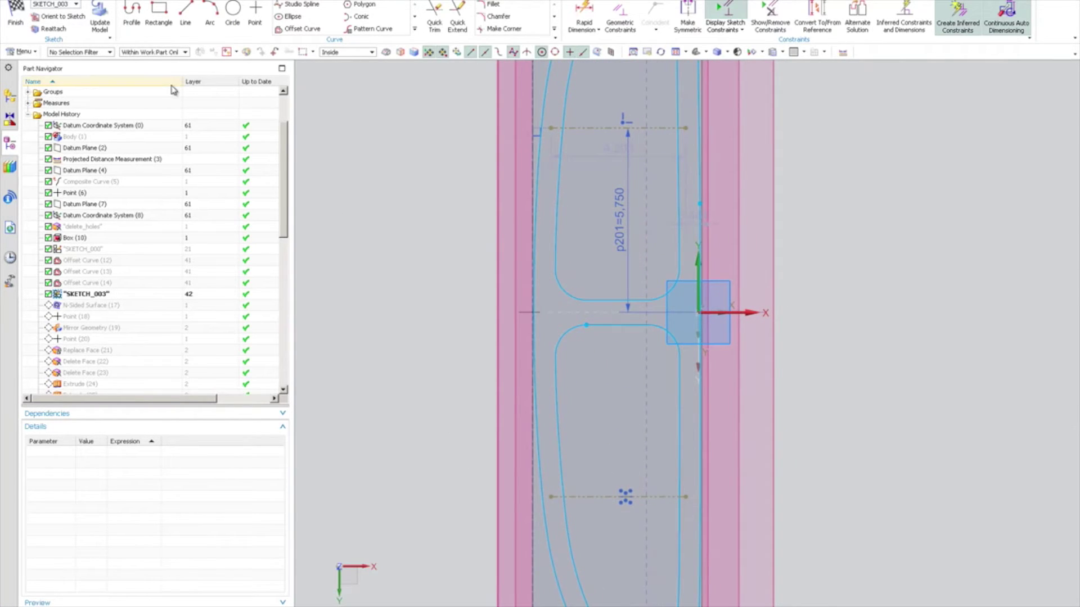
# - Draw a rectangle about 1.13 in high, from its center on the upper reference line, extending past both sides of the inner loop
pyautogui.click(158, 14)
pyautogui.scroll(2, 848, 161)
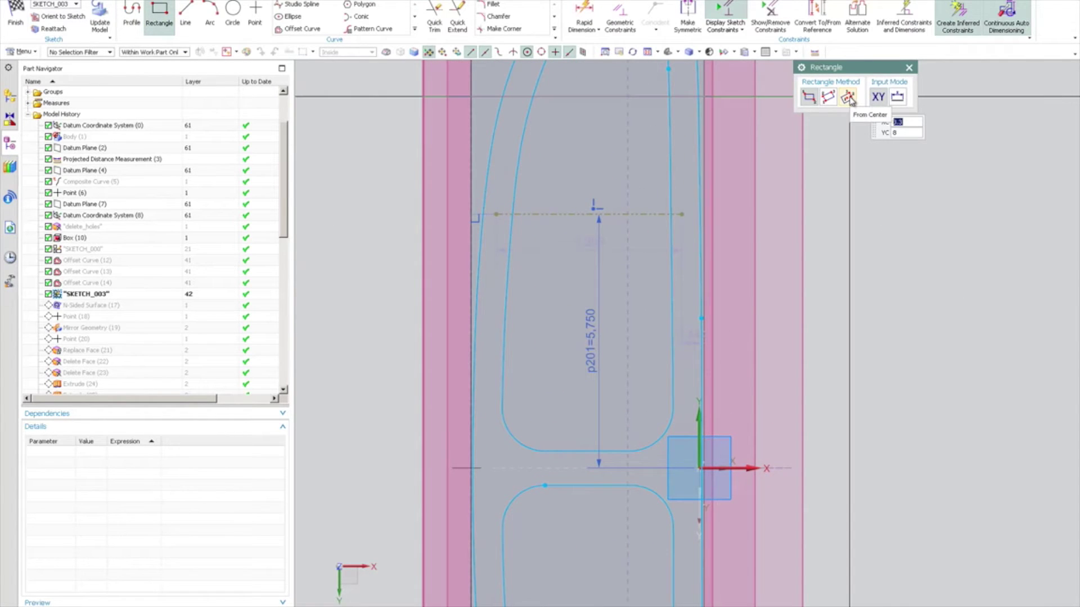
pyautogui.click(848, 98)
pyautogui.scroll(3, 602, 272)
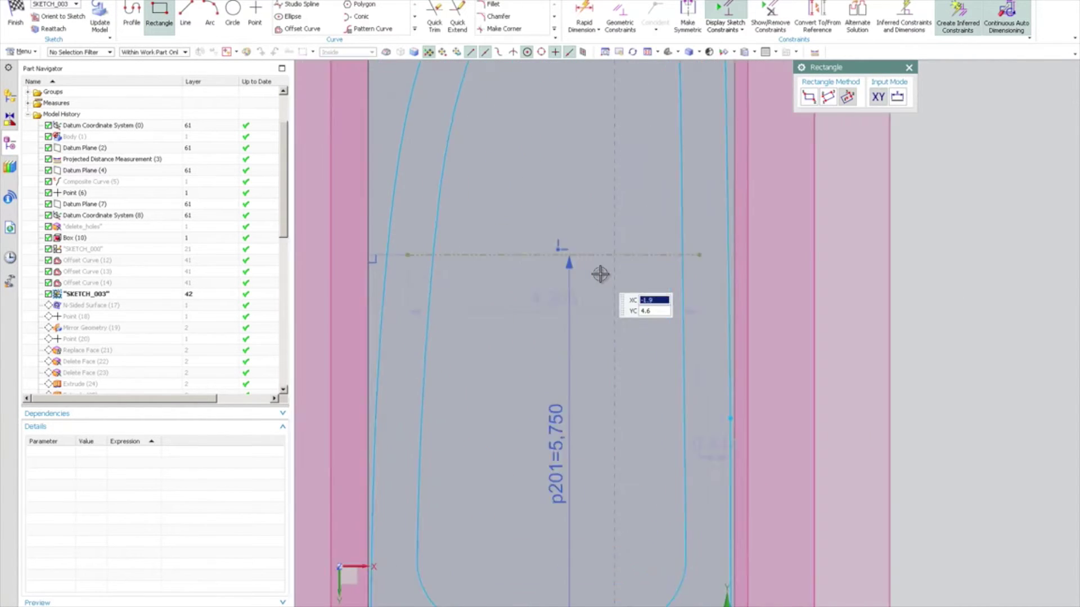
pyautogui.click(536, 345)
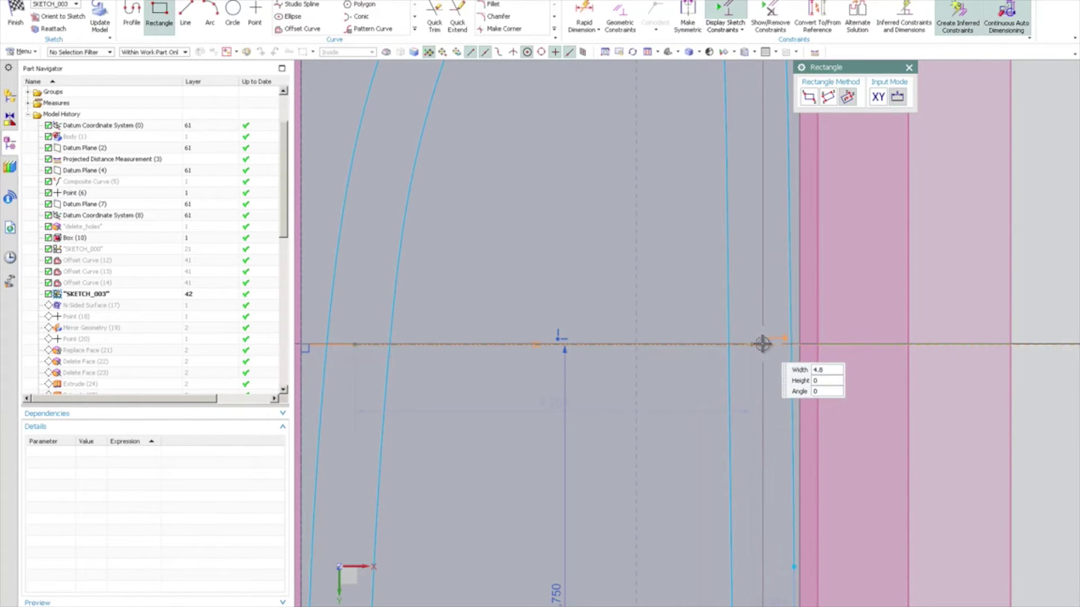
pyautogui.press('Escape')
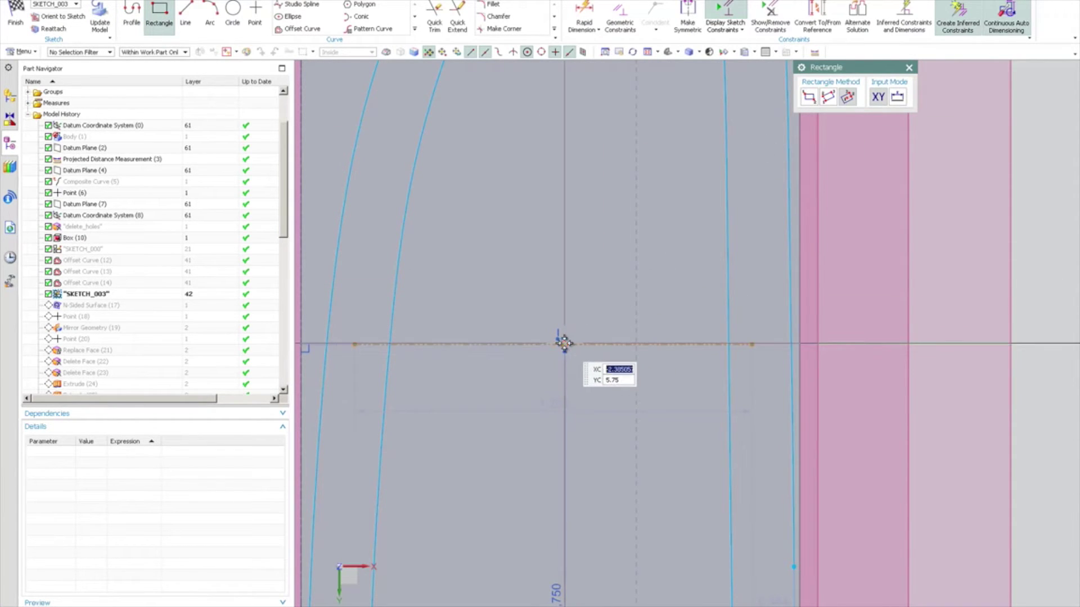
pyautogui.click(564, 343)
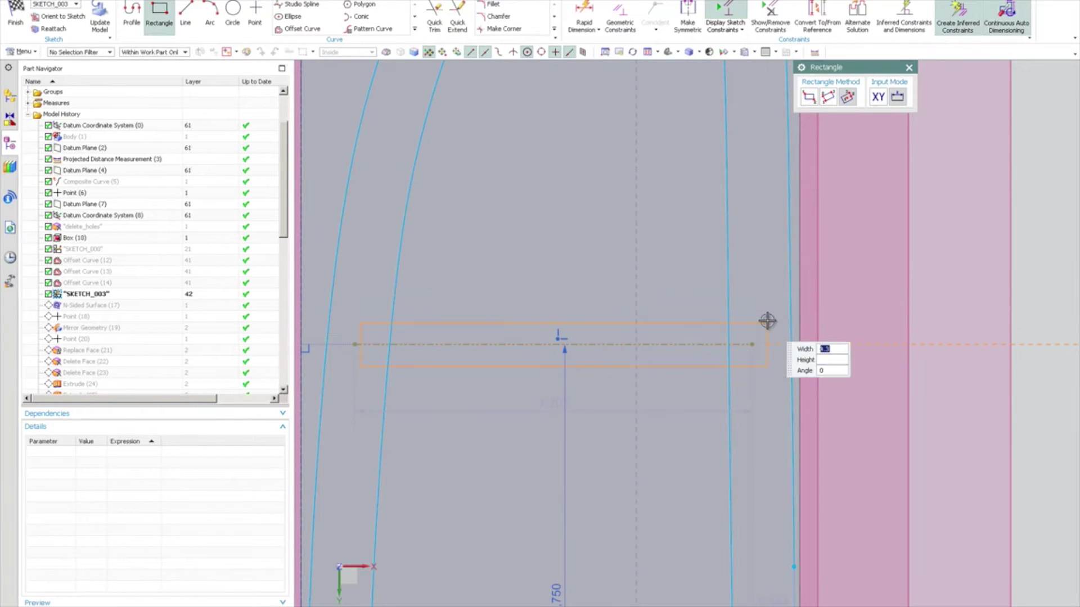
pyautogui.click(767, 292)
pyautogui.press('Escape')
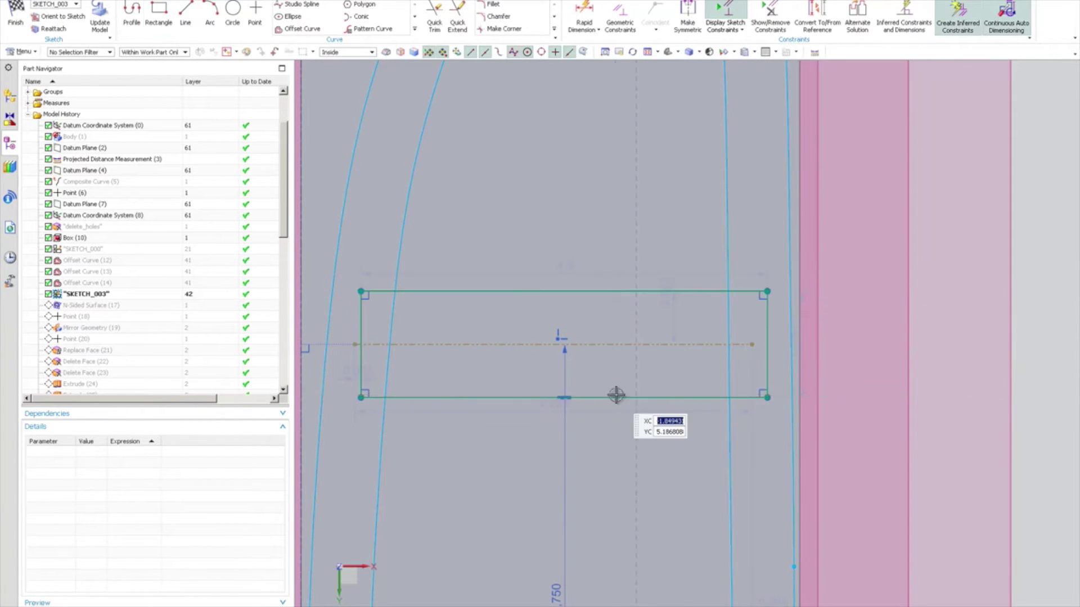
# - Dimension the rectangle's height and set it to 2 in
pyautogui.click(763, 319)
pyautogui.click(732, 353)
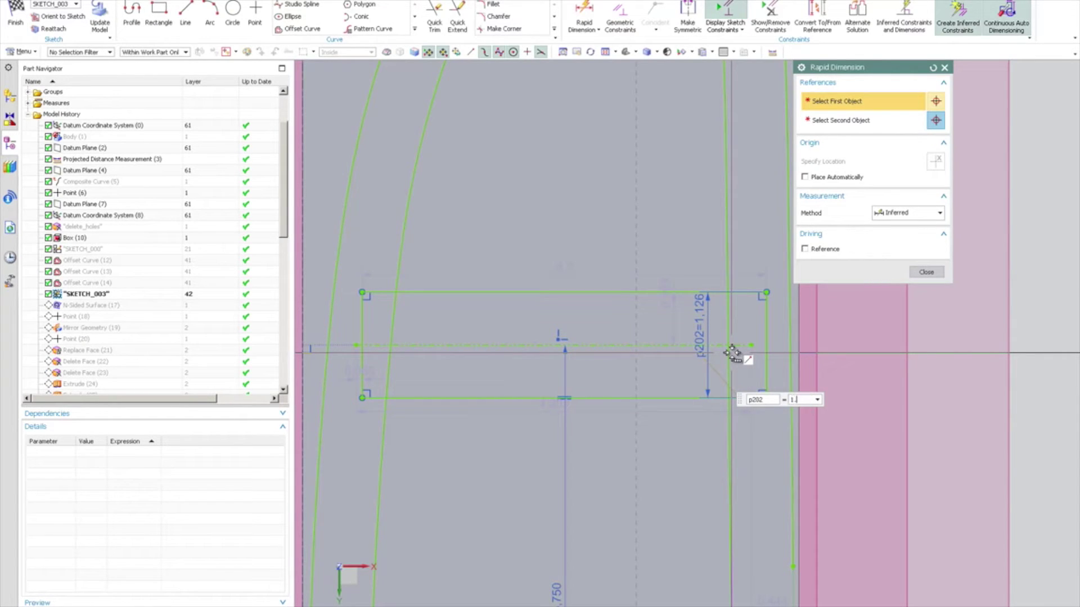
pyautogui.write('1.875')
pyautogui.press('Return')
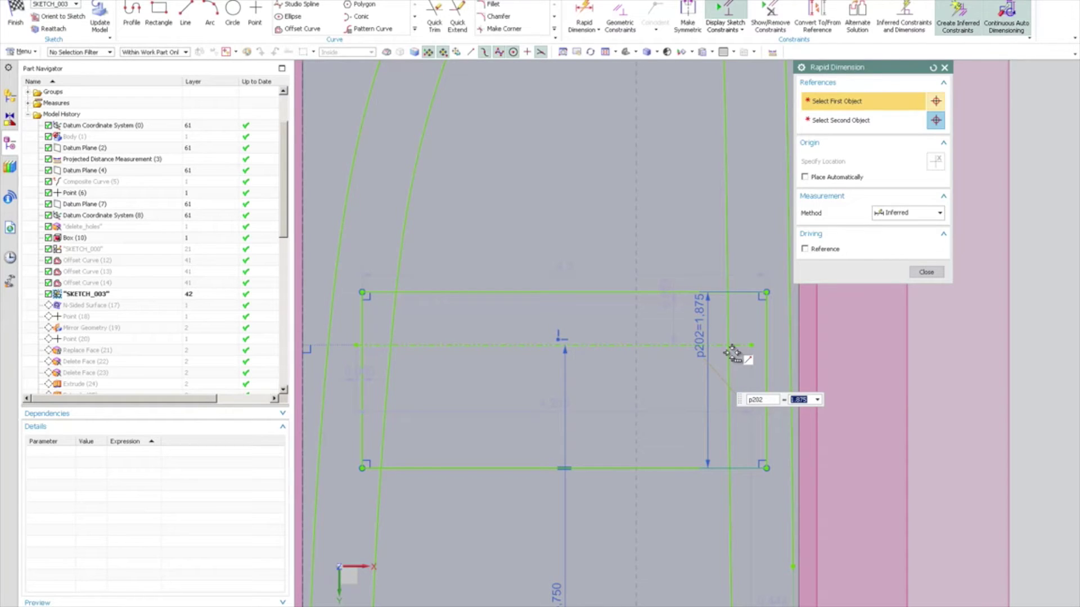
pyautogui.scroll(-1, 732, 352)
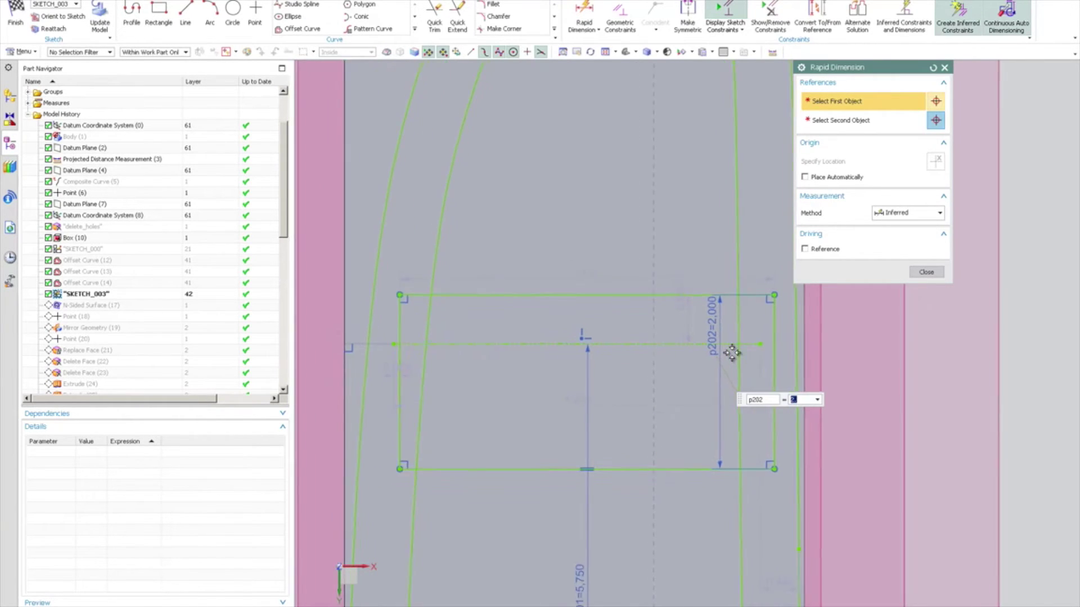
pyautogui.scroll(1, 732, 352)
pyautogui.press('Escape')
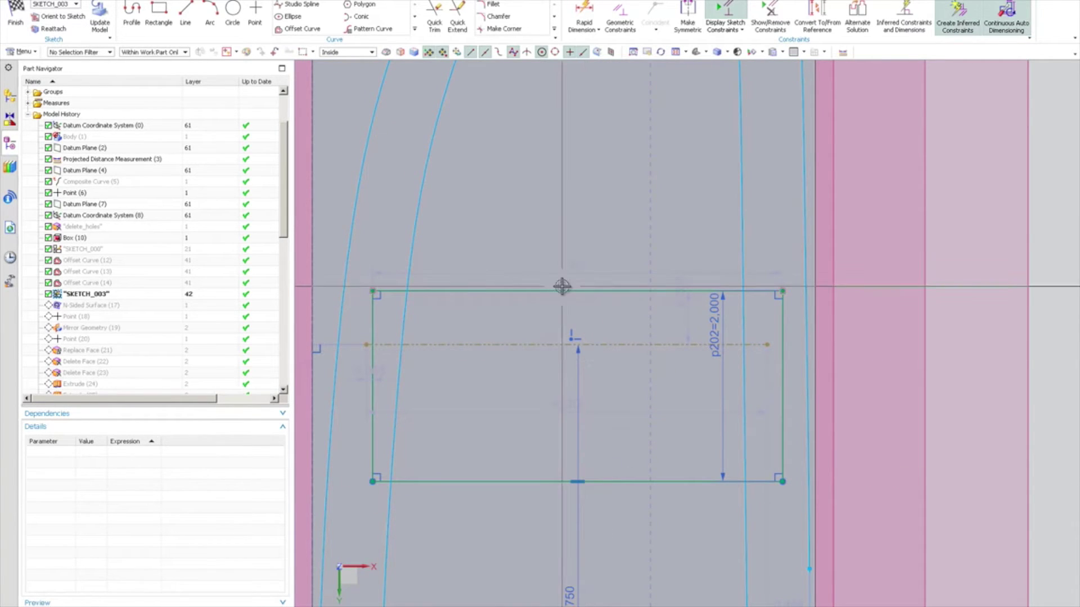
# - Constrain the upper reference line's left end point to the midpoint of the rectangle's left side
pyautogui.click(186, 12)
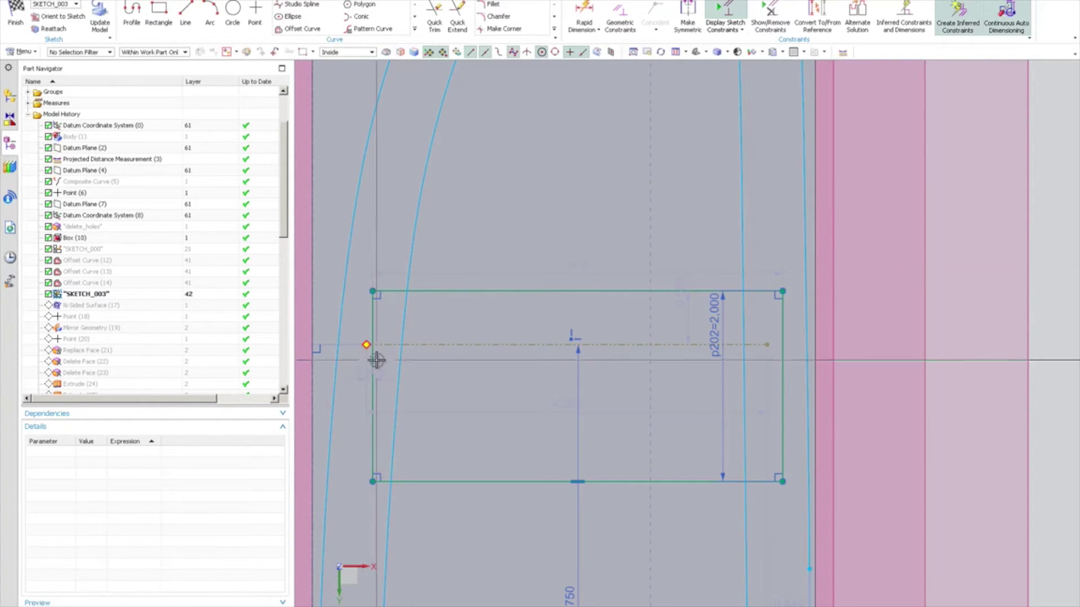
pyautogui.click(366, 345)
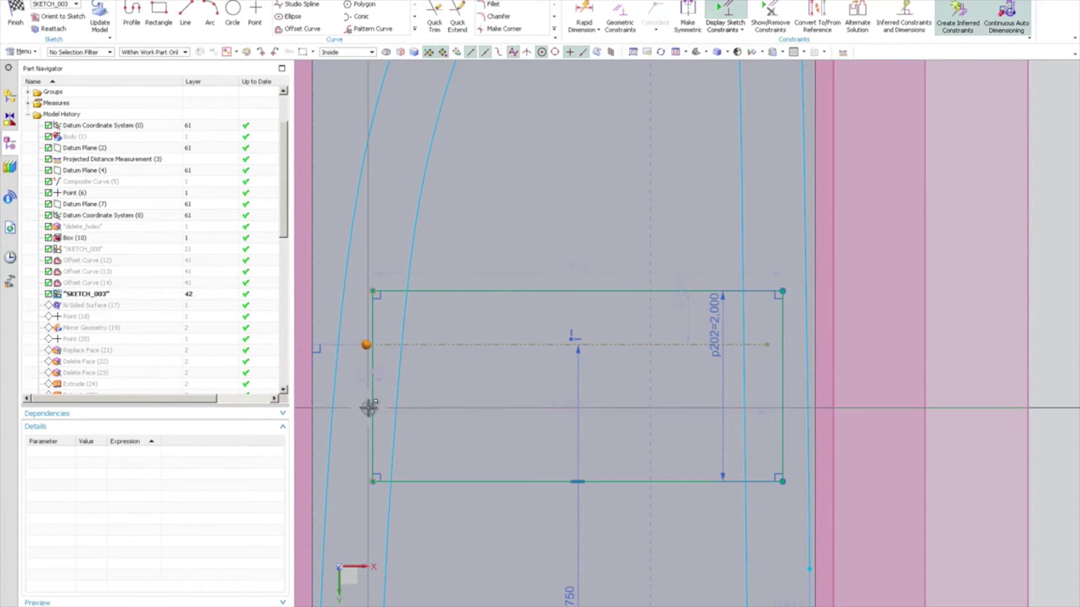
pyautogui.click(372, 315)
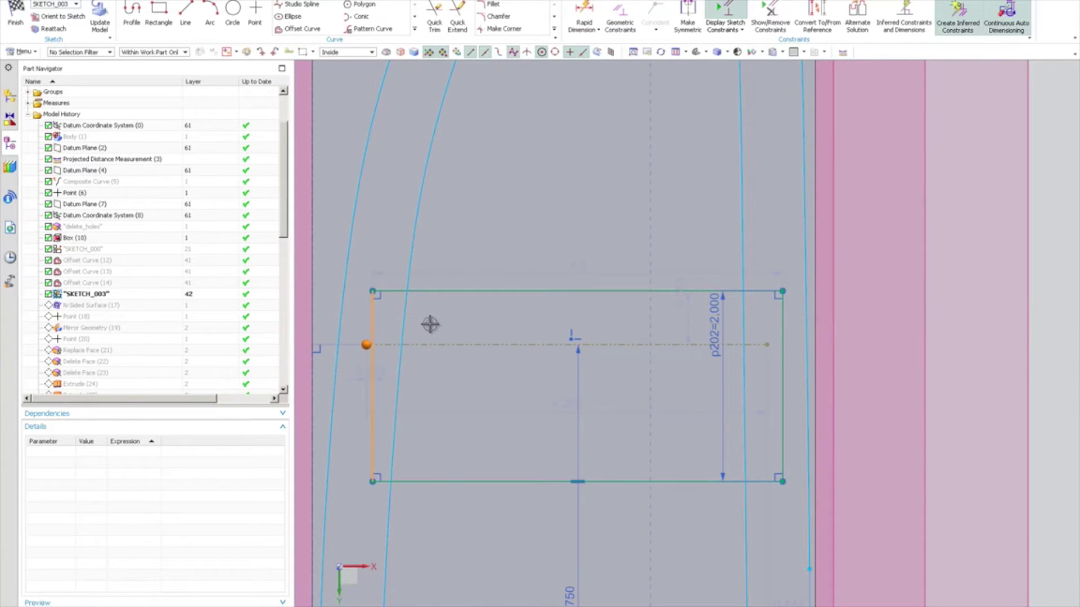
pyautogui.click(409, 298)
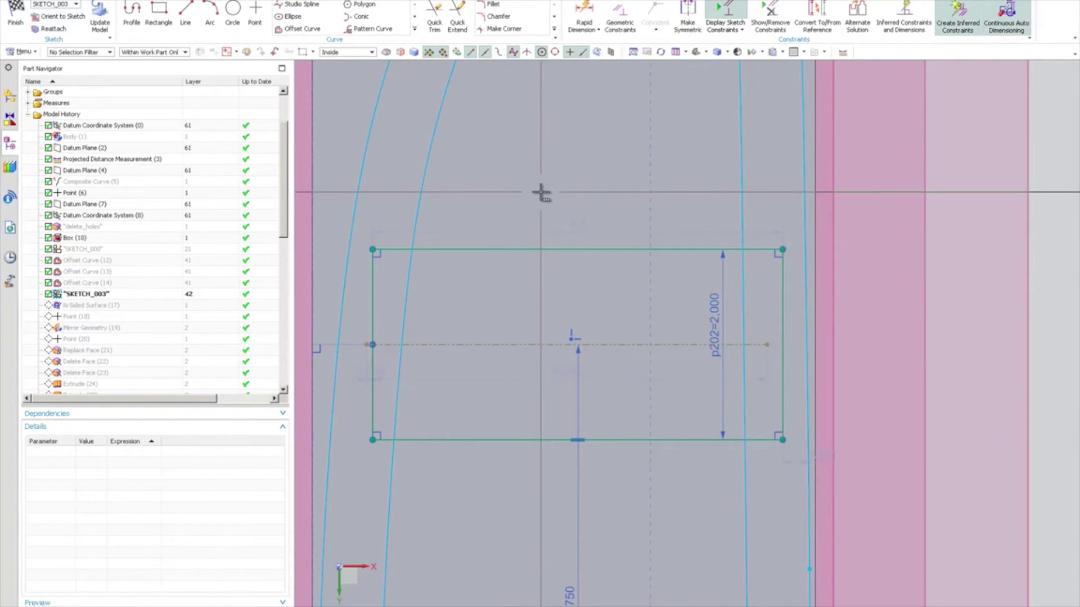
pyautogui.click(440, 18)
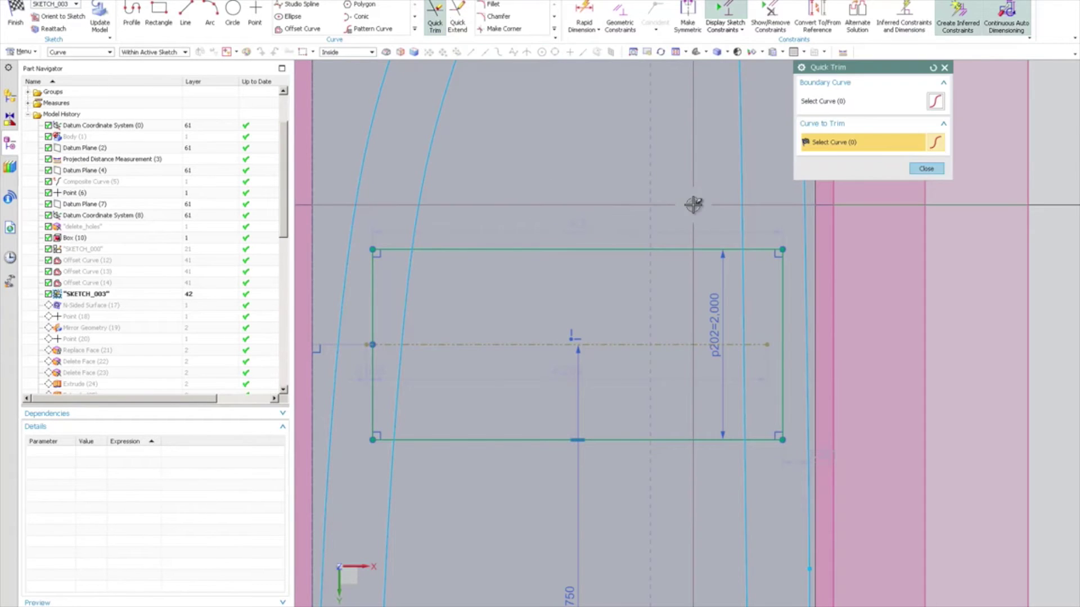
pyautogui.click(926, 170)
pyautogui.scroll(-1, 631, 309)
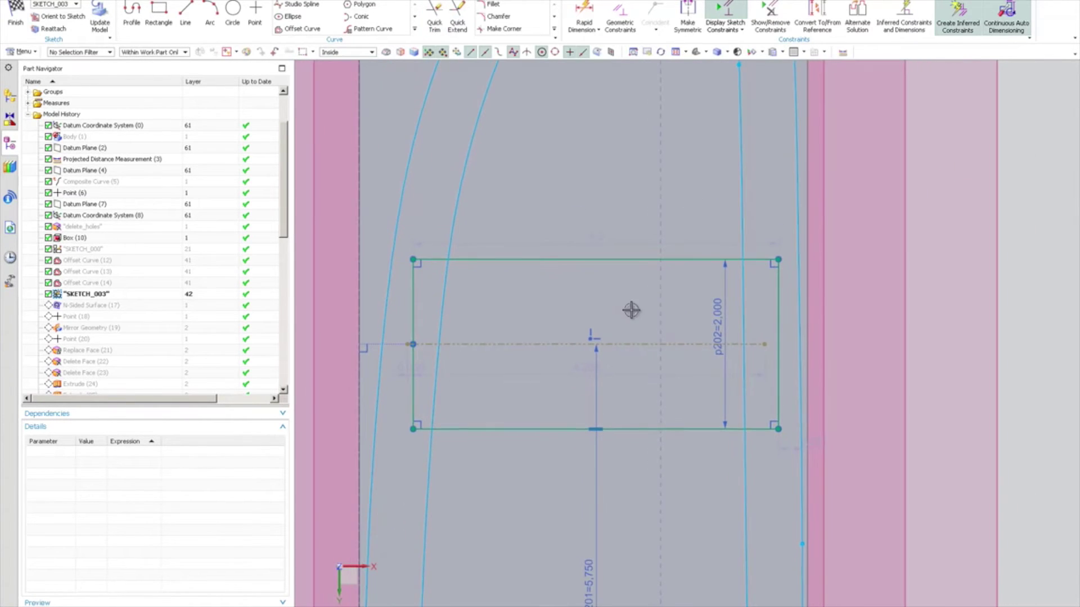
# - Mirror the four sides of the upper rectangle about the sketch's X axis, keeping Convert Centerline to Reference on
pyautogui.click(417, 32)
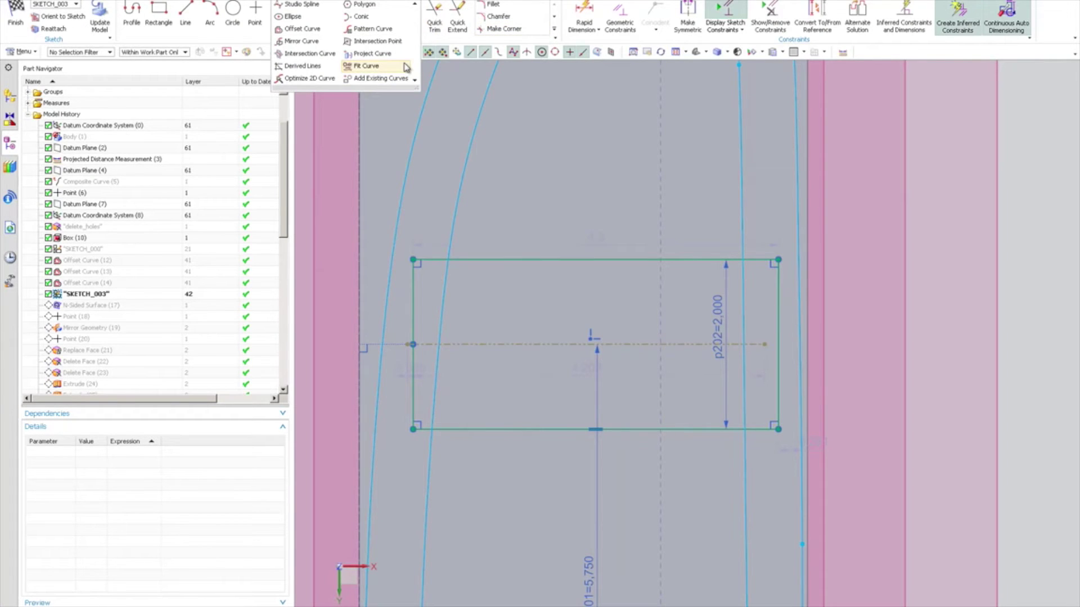
pyautogui.click(312, 45)
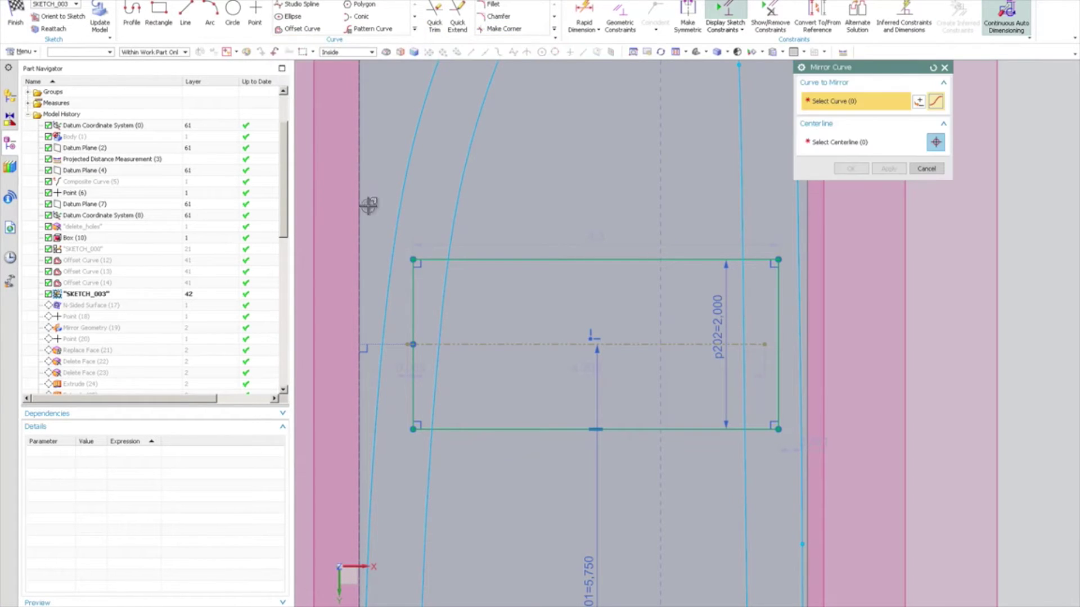
pyautogui.click(414, 291)
pyautogui.click(521, 259)
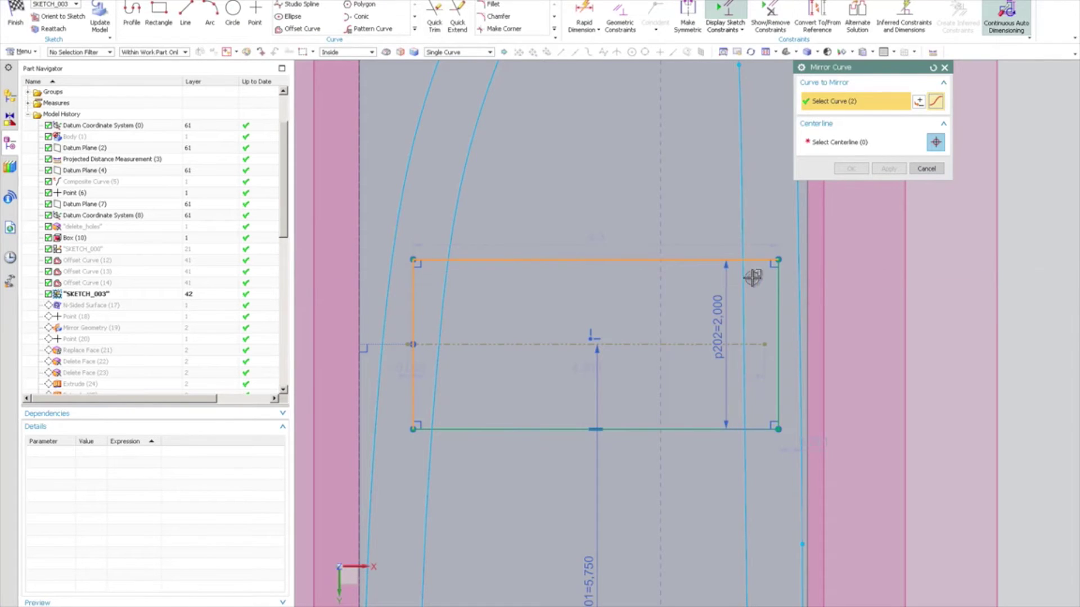
pyautogui.click(777, 289)
pyautogui.click(641, 433)
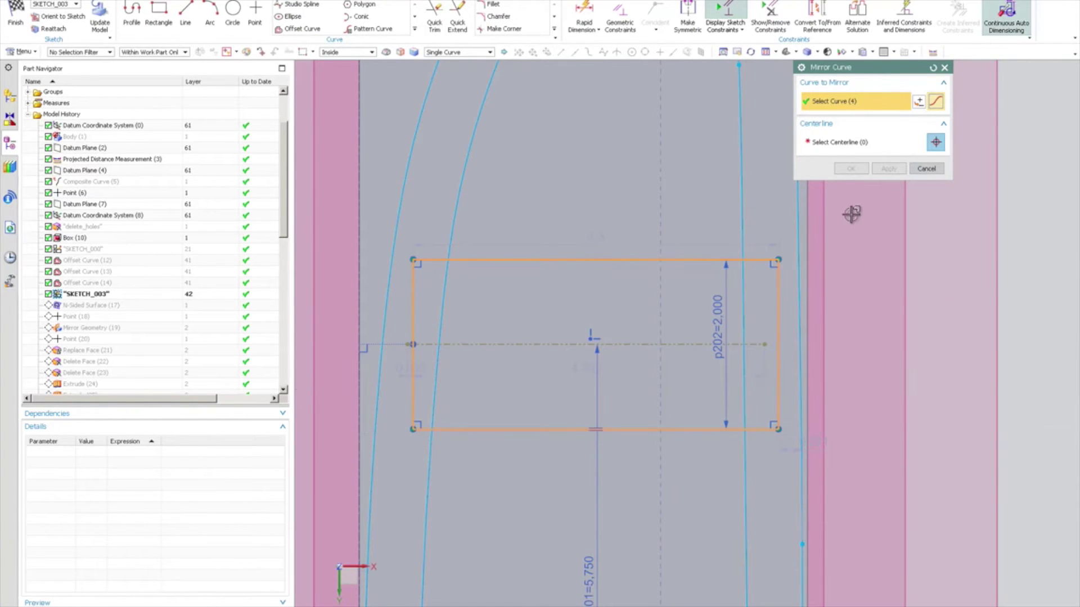
pyautogui.click(848, 148)
pyautogui.scroll(-3, 694, 361)
pyautogui.click(748, 352)
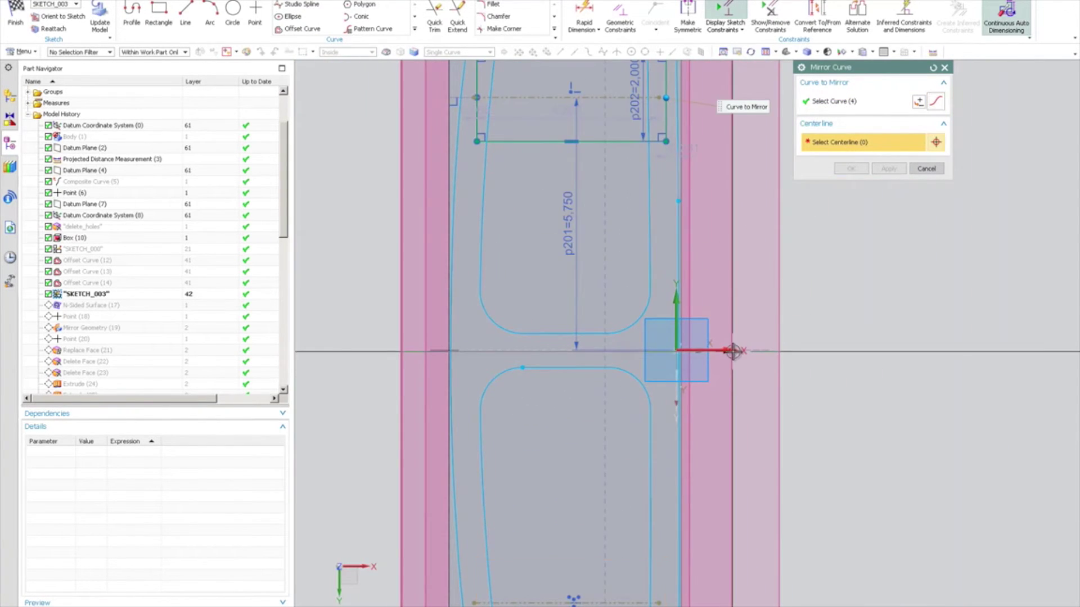
pyautogui.scroll(-3, 687, 421)
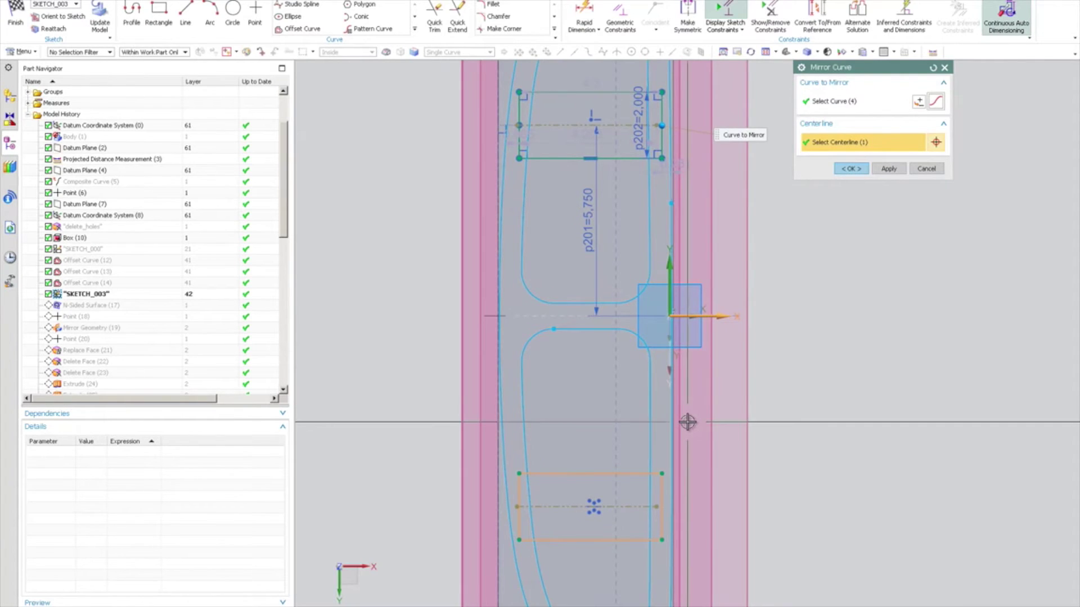
pyautogui.scroll(3, 689, 418)
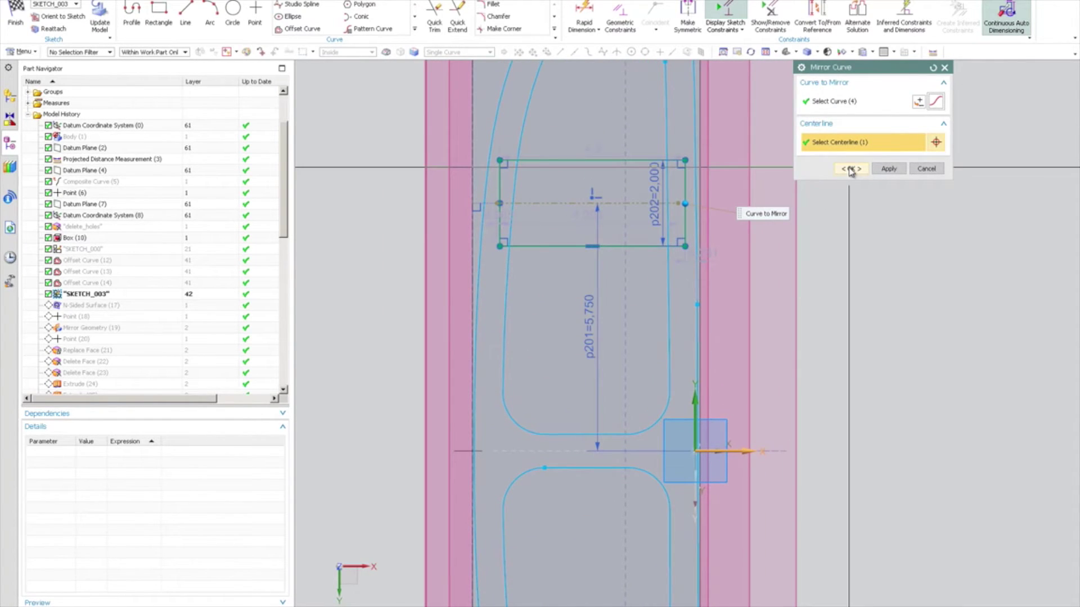
pyautogui.click(801, 67)
pyautogui.click(823, 94)
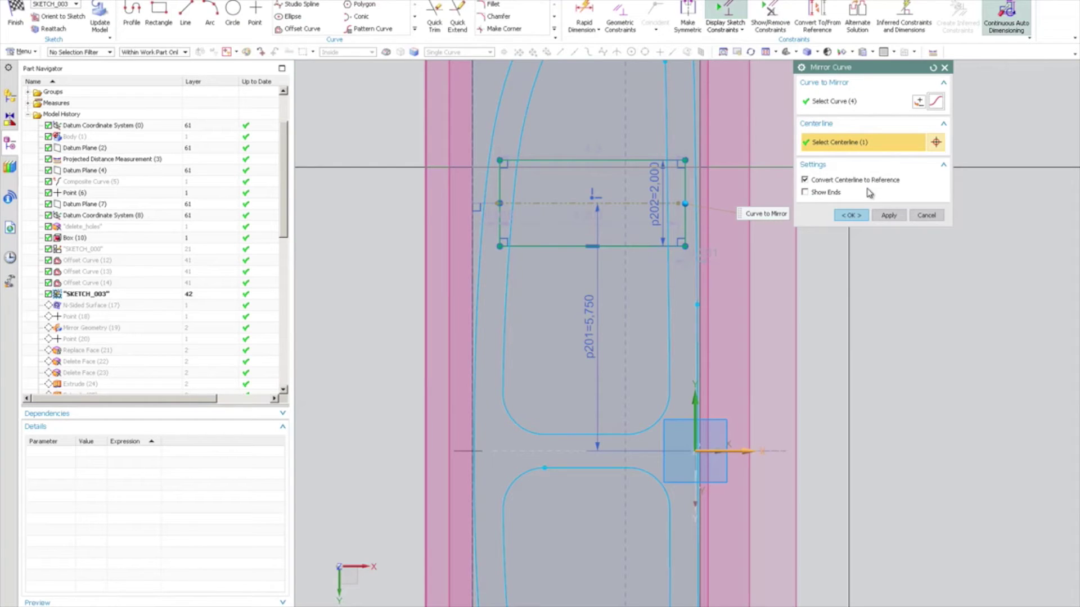
pyautogui.click(848, 215)
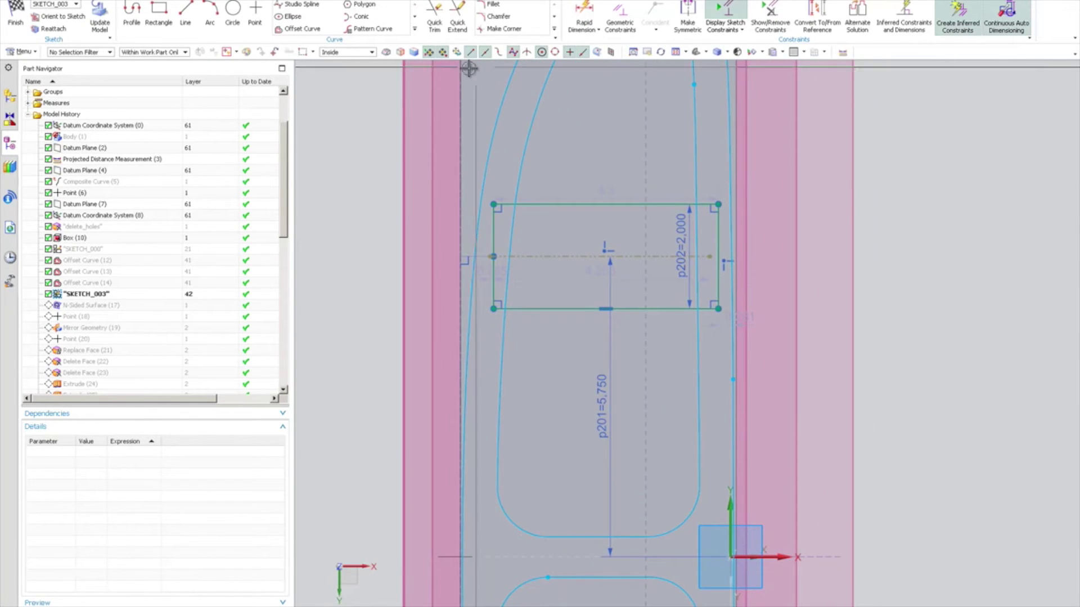
# - Quick Trim the upper rectangle's overhang beyond the inner loop's left side, along with the loop segments crossing the rectangle there
pyautogui.click(434, 14)
pyautogui.scroll(5, 506, 230)
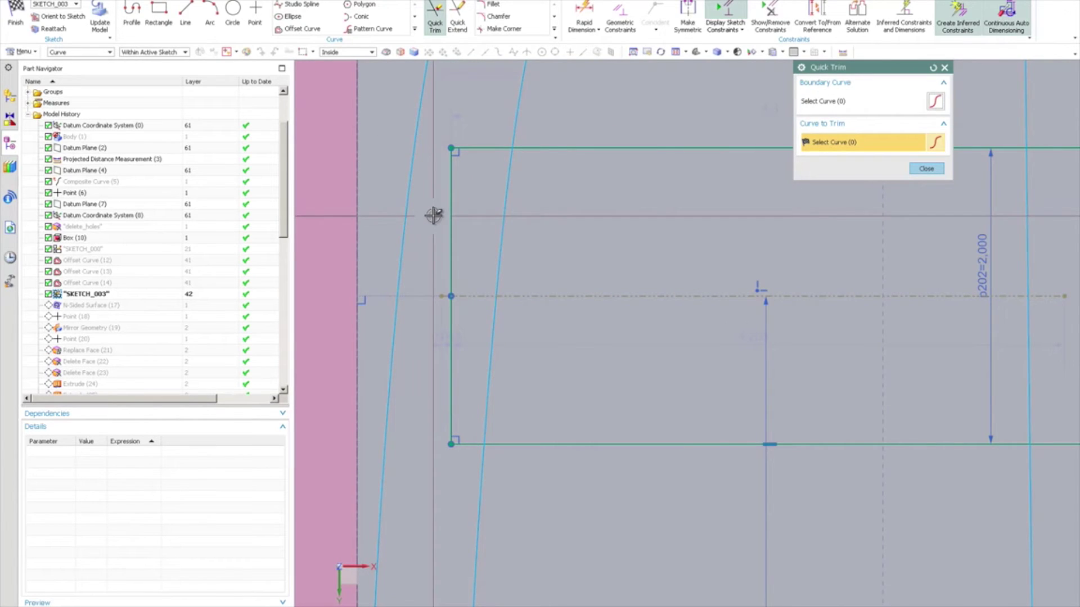
pyautogui.moveTo(433, 215); pyautogui.dragTo(580, 190)
pyautogui.moveTo(488, 127); pyautogui.dragTo(490, 163)
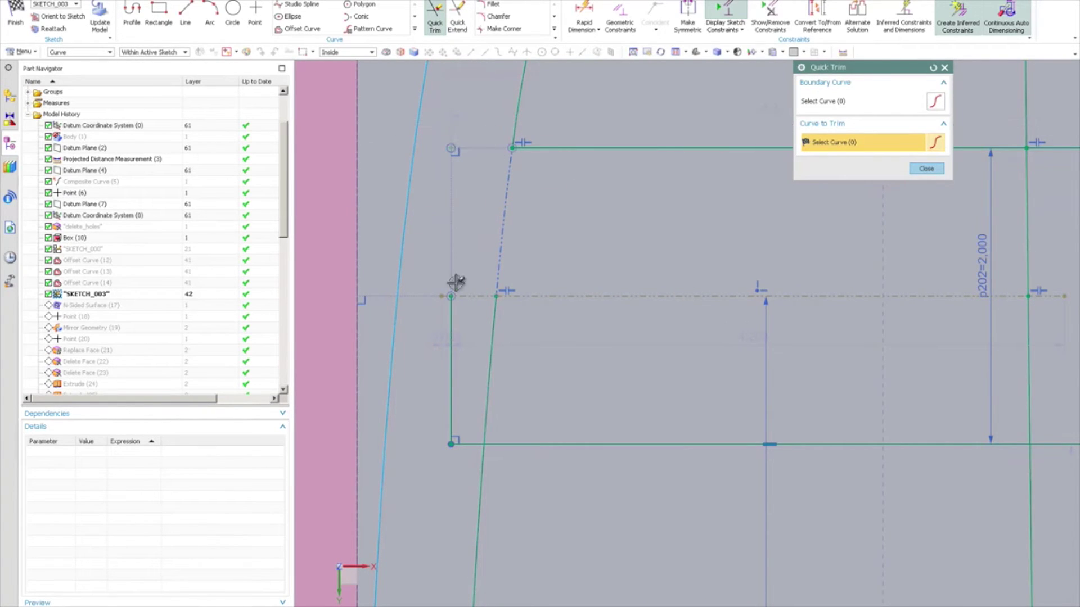
pyautogui.moveTo(436, 373); pyautogui.dragTo(506, 380)
pyautogui.scroll(-2, 556, 413)
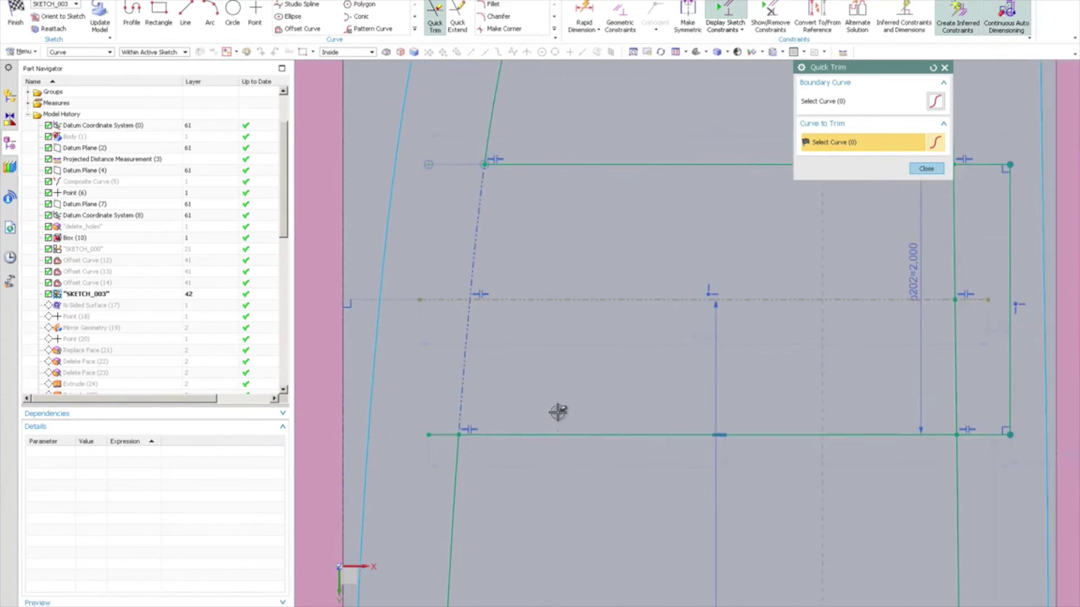
pyautogui.scroll(3, 453, 453)
pyautogui.moveTo(449, 452); pyautogui.dragTo(449, 392)
pyautogui.scroll(-3, 393, 438)
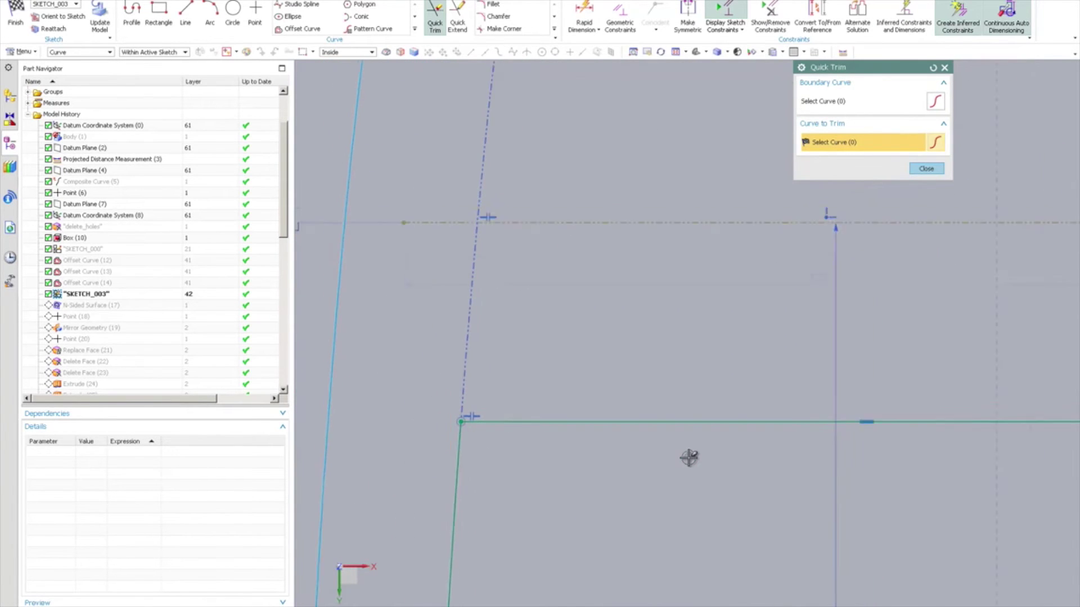
# - Quick Trim the upper rectangle's overhang beyond the inner loop's right side and the loop segments crossing it, checking the mirrored copy
pyautogui.scroll(3, 735, 468)
pyautogui.moveTo(831, 482); pyautogui.dragTo(784, 415)
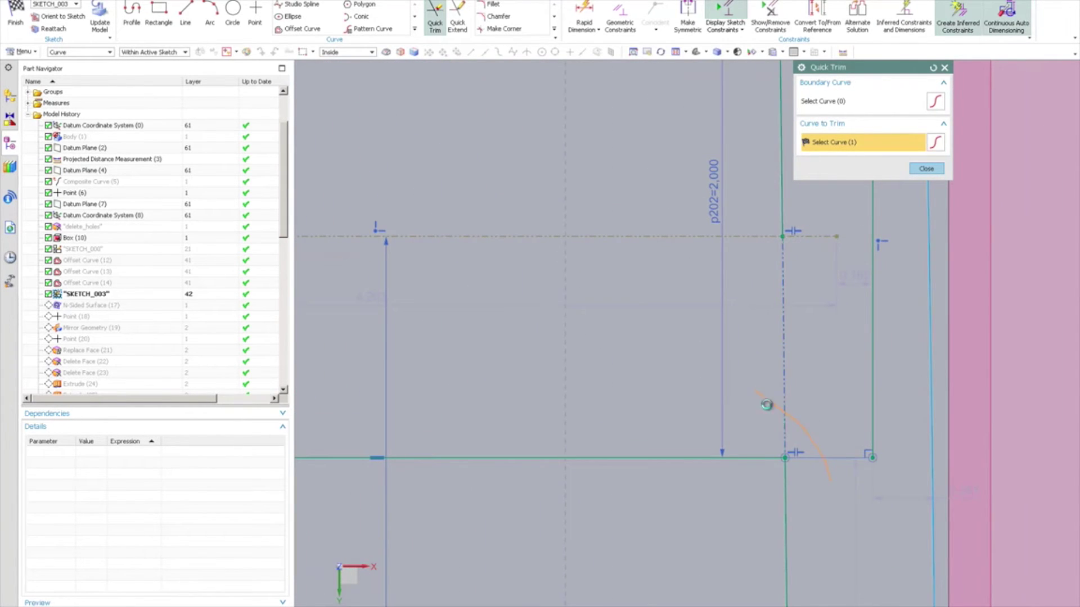
pyautogui.scroll(-2, 792, 450)
pyautogui.moveTo(794, 467)
pyautogui.mouseDown()
pyautogui.moveTo(763, 463)
pyautogui.moveTo(766, 450)
pyautogui.mouseUp()
pyautogui.moveTo(745, 188); pyautogui.dragTo(743, 235)
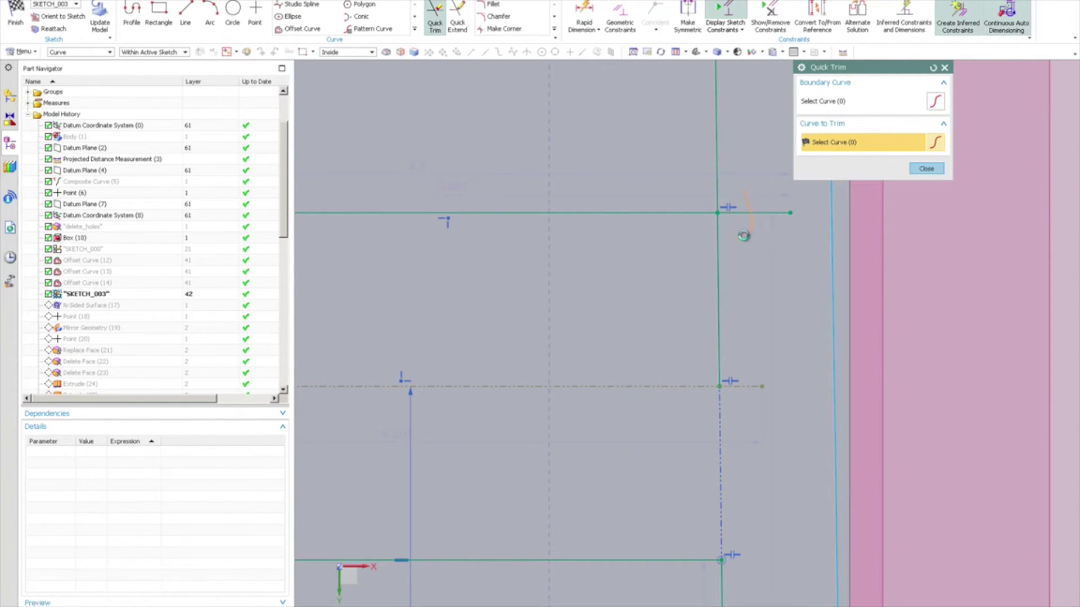
pyautogui.scroll(-5, 675, 349)
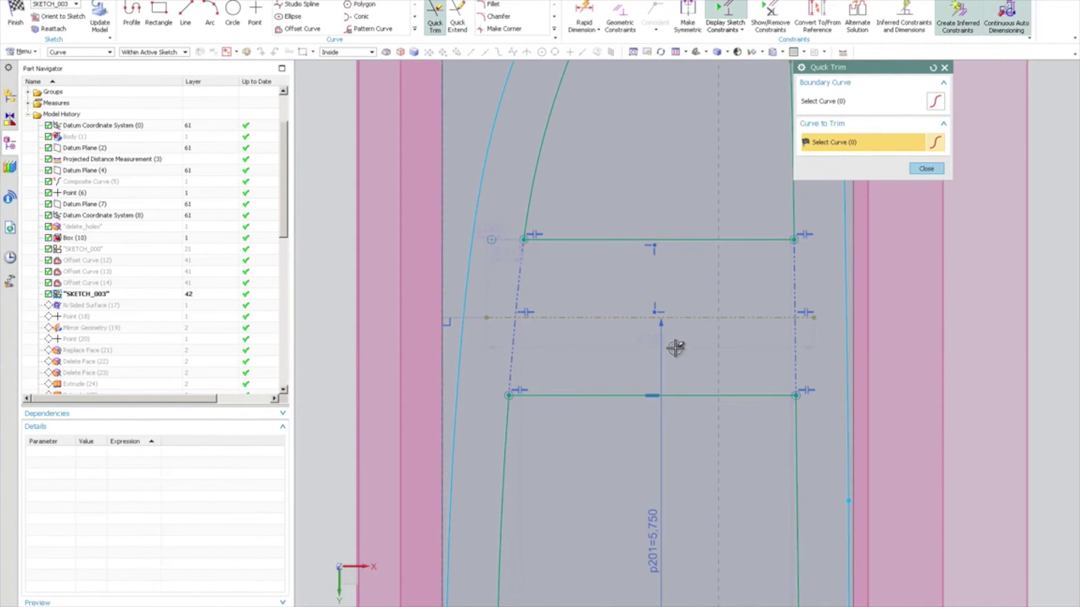
pyautogui.scroll(4, 675, 349)
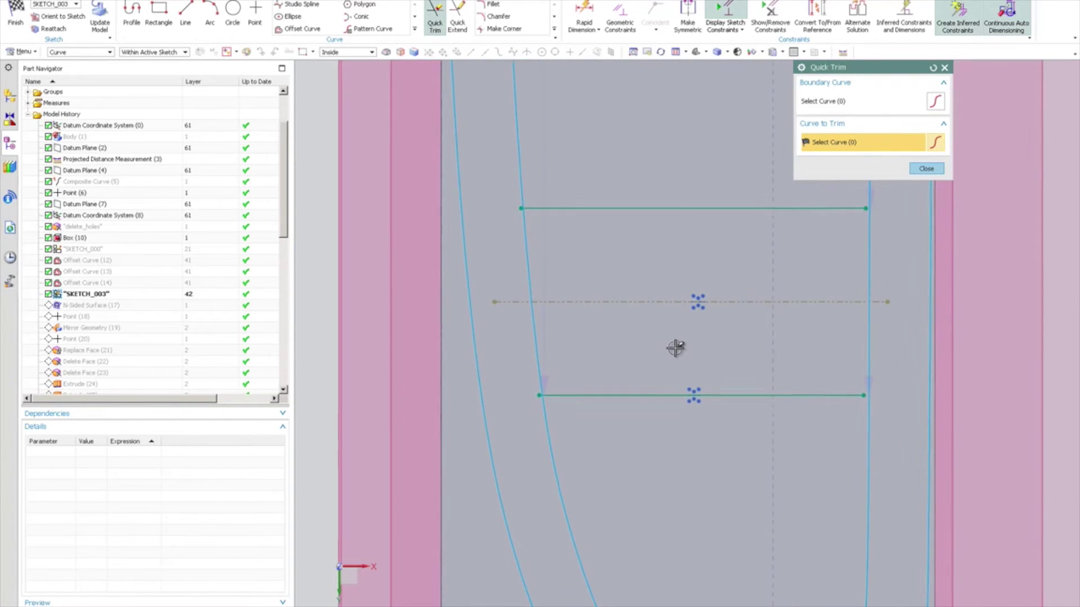
pyautogui.scroll(2, 674, 348)
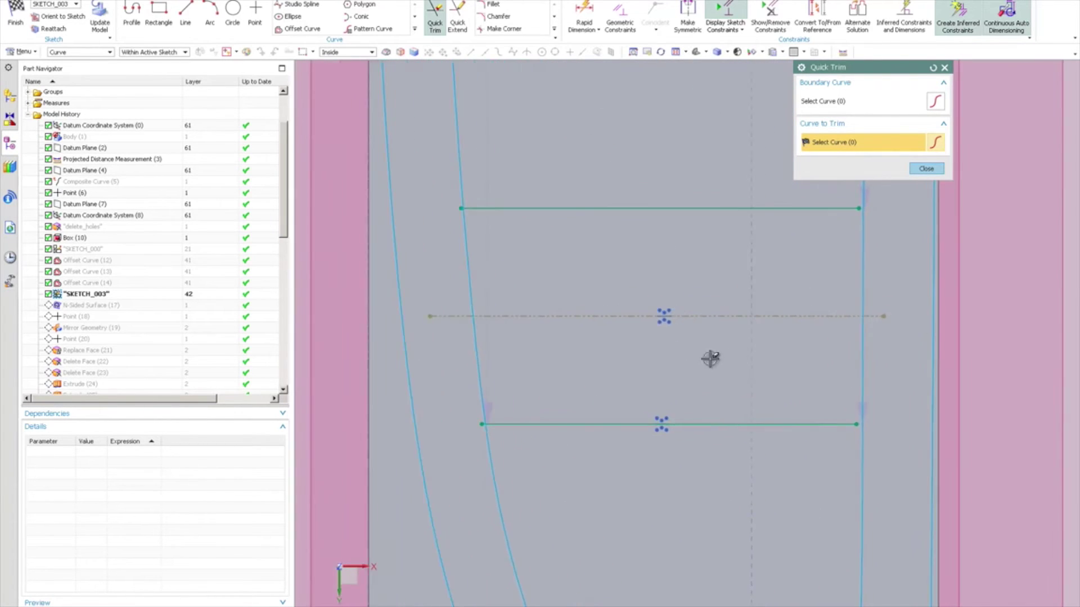
pyautogui.click(925, 170)
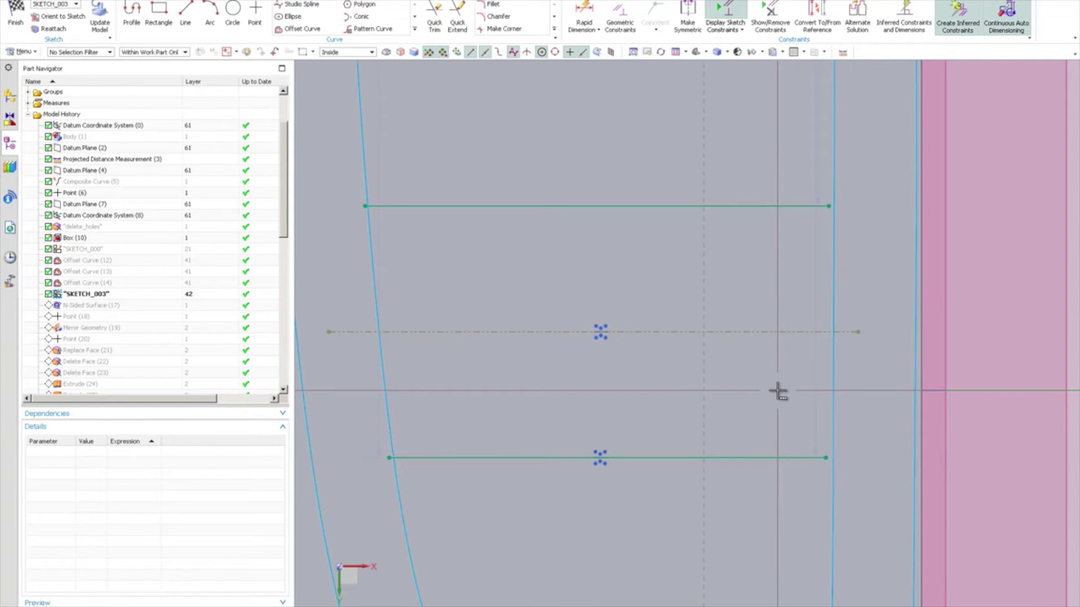
# - Undo the quick trims so that both the upper rectangle and its mirrored copy are whole again
pyautogui.scroll(1, 777, 391)
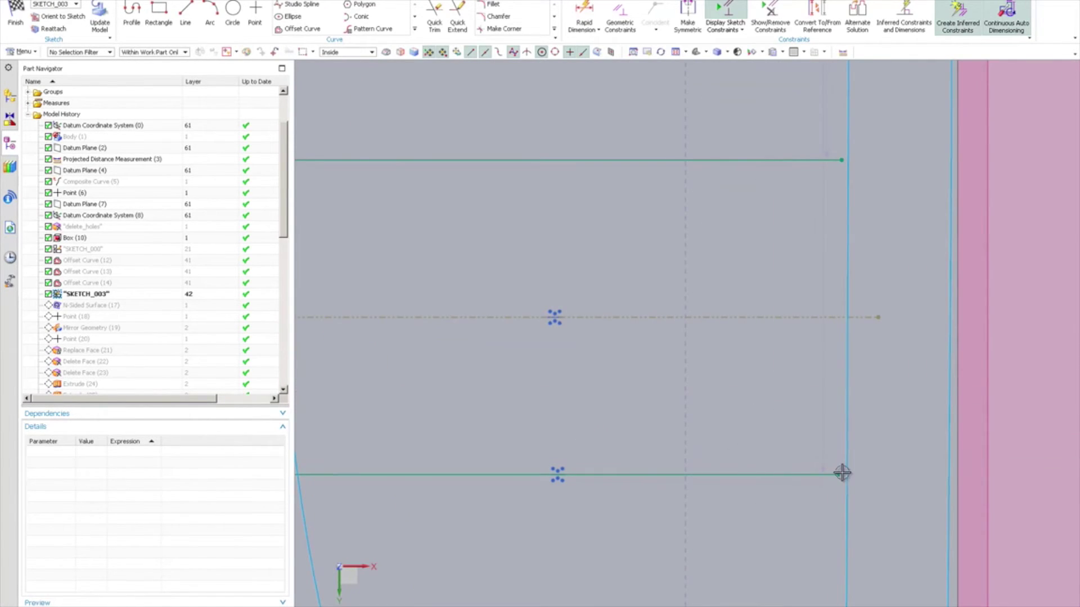
pyautogui.scroll(-2, 873, 469)
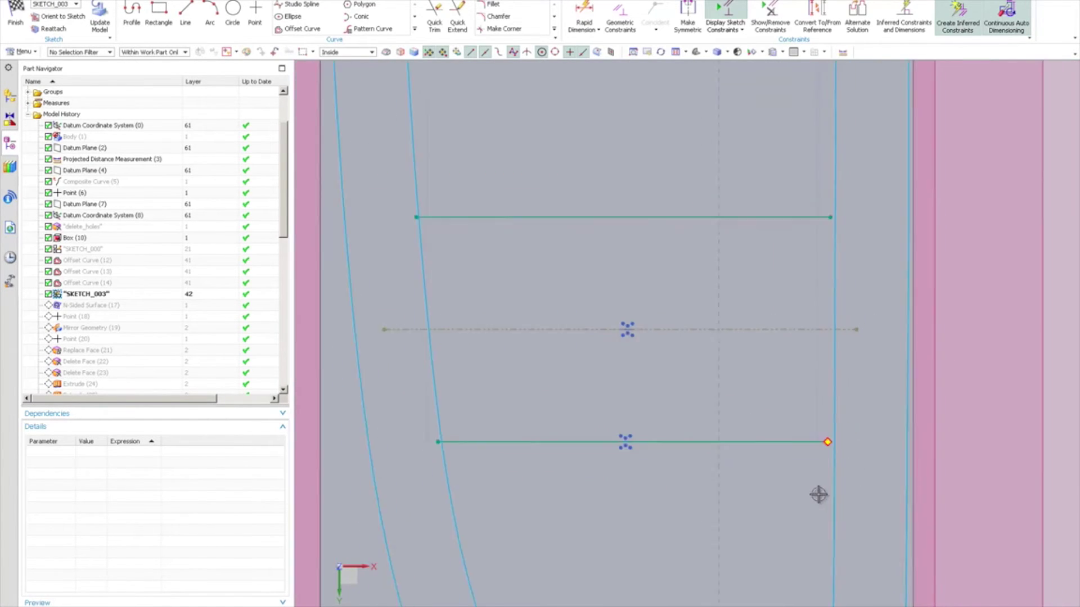
pyautogui.middleClick(704, 467)
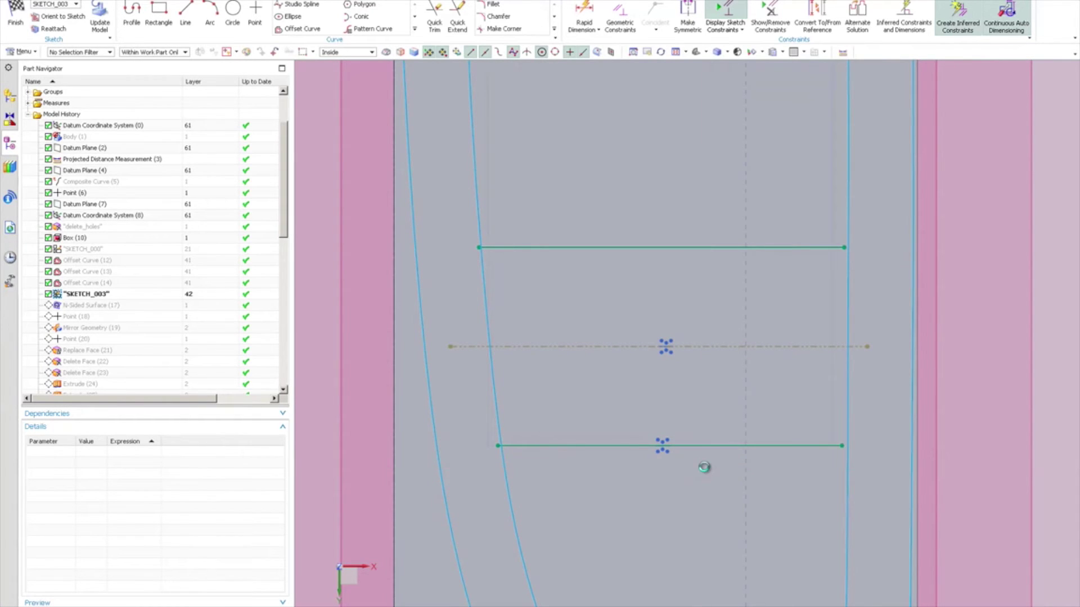
pyautogui.scroll(-6, 704, 466)
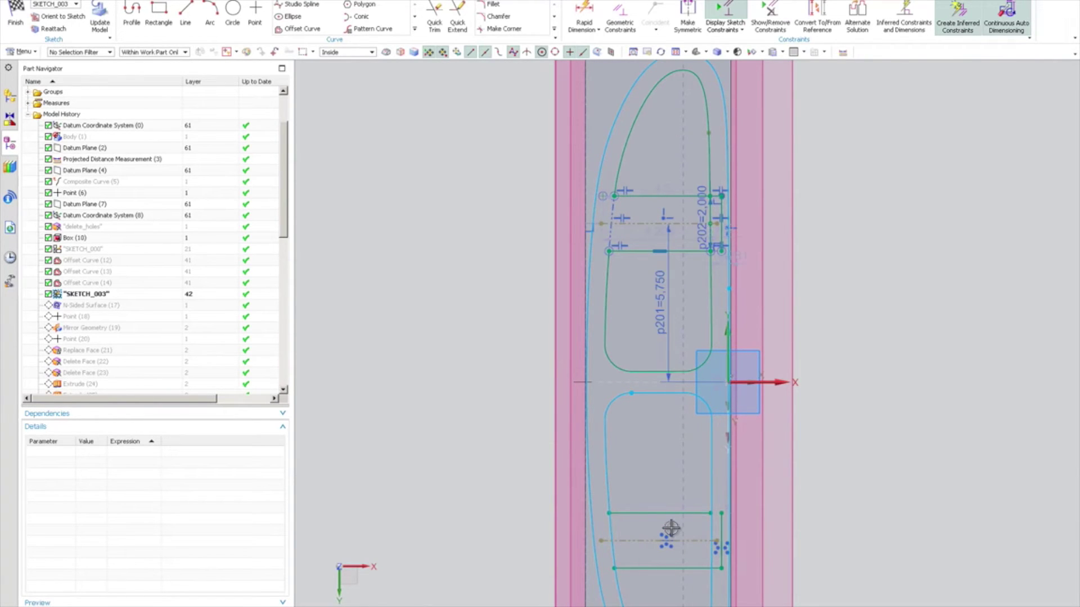
pyautogui.scroll(5, 658, 551)
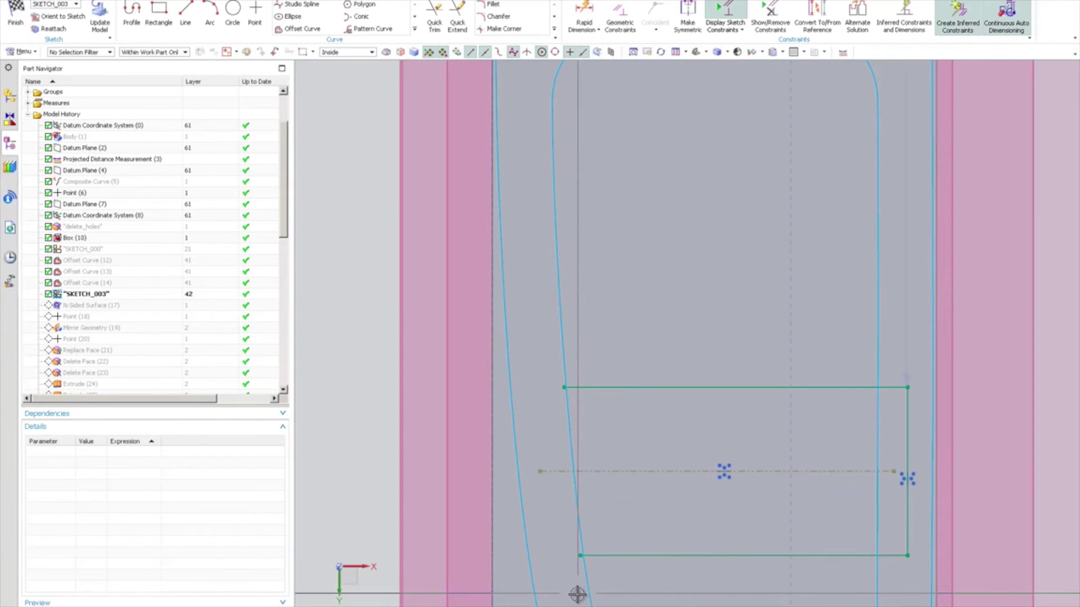
pyautogui.hotkey('ctrl', 'z')
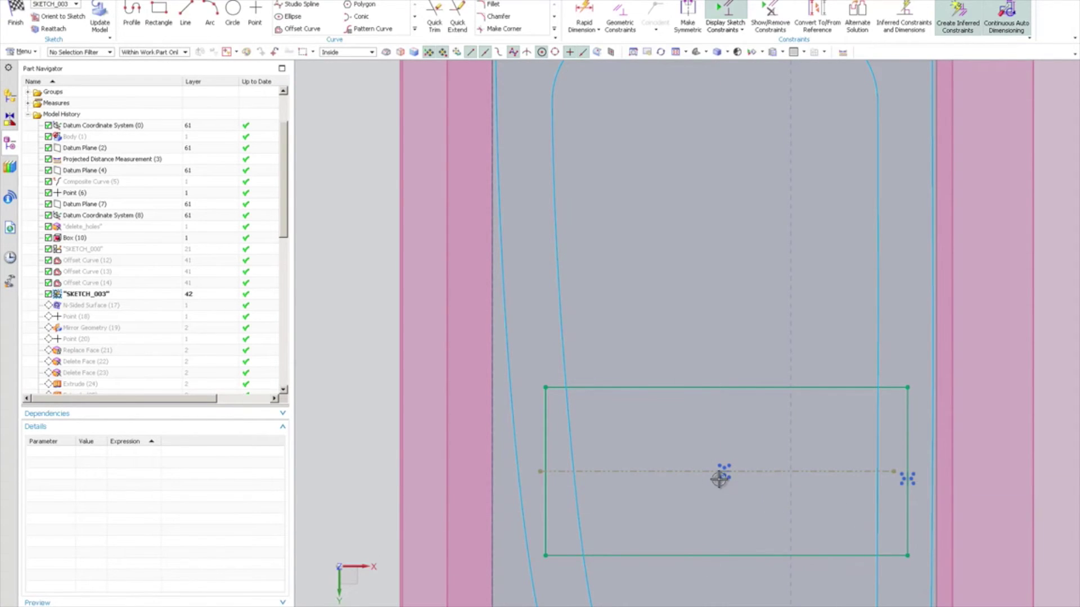
# - Delete the mirror constraints from the lower rectangle and the lower reference line
pyautogui.click(903, 483)
pyautogui.click(945, 485)
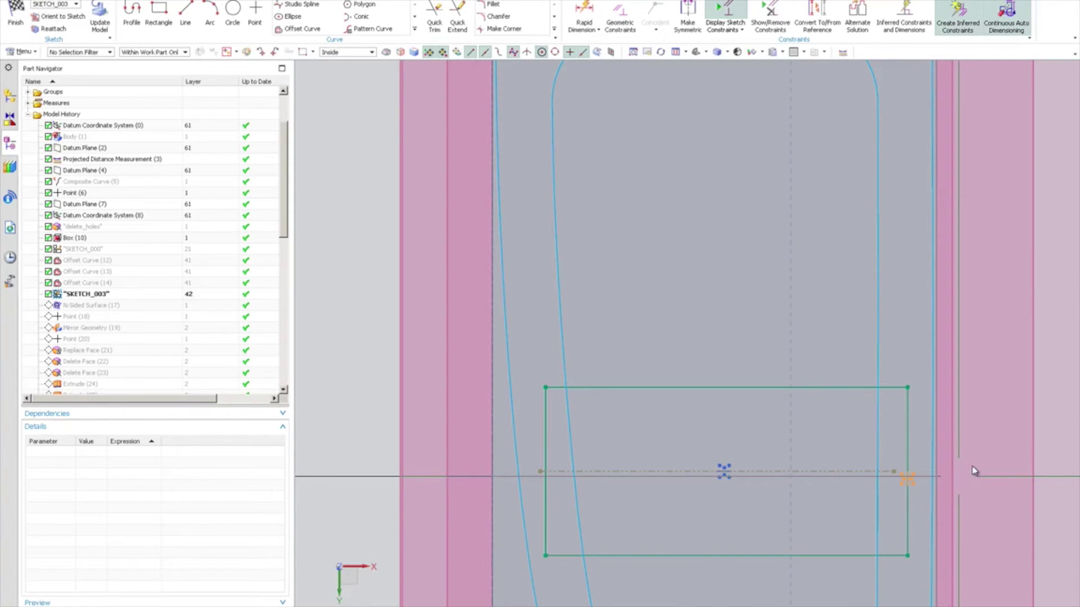
pyautogui.click(724, 471)
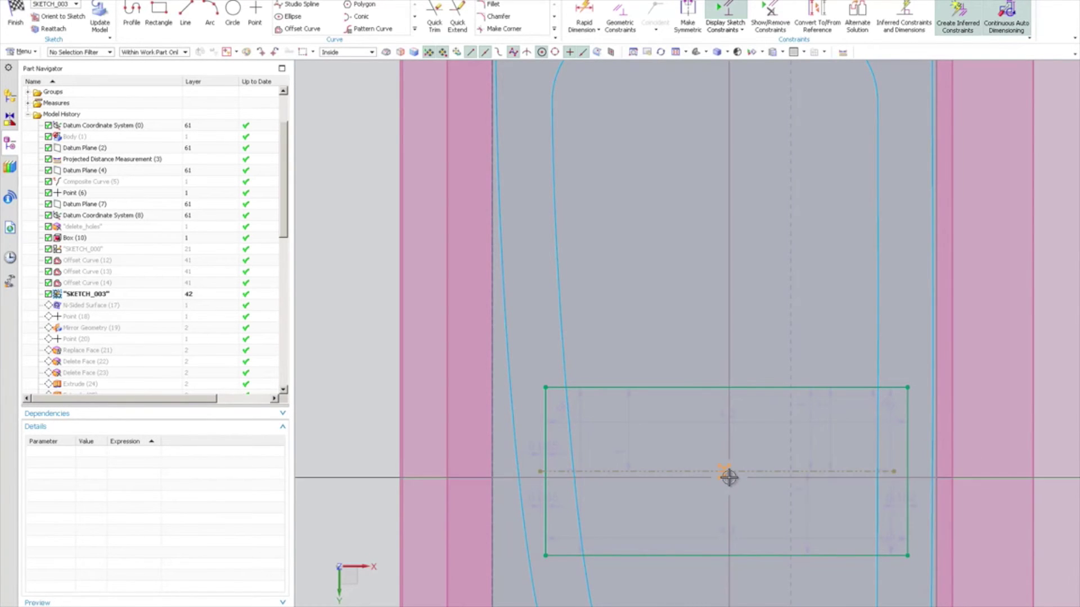
pyautogui.press('Delete')
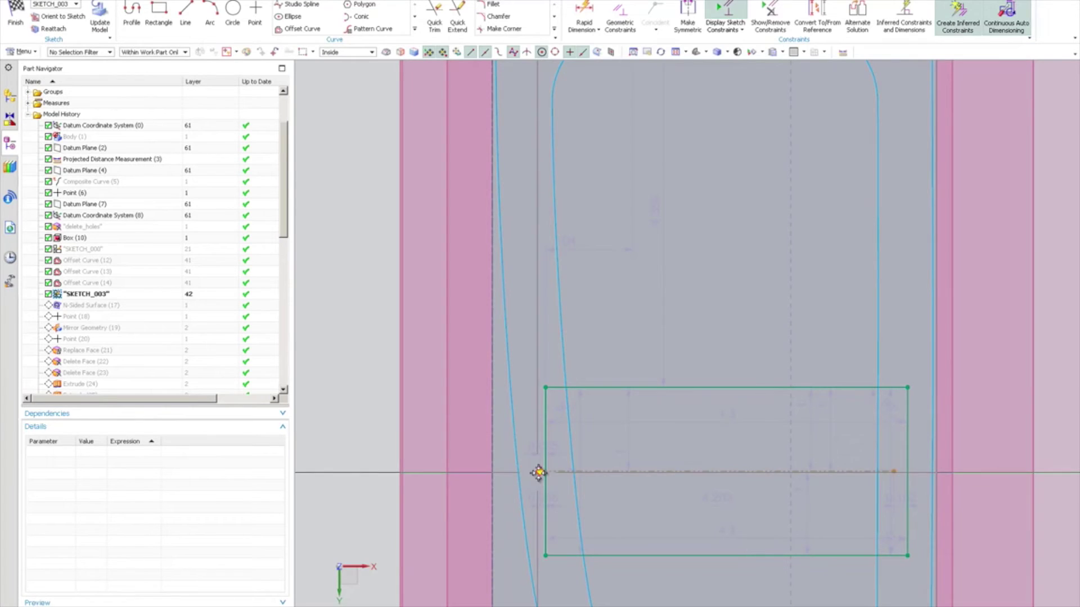
# - Constrain the lower reference line's left end point to the midpoint of the lower rectangle's left side
pyautogui.click(545, 419)
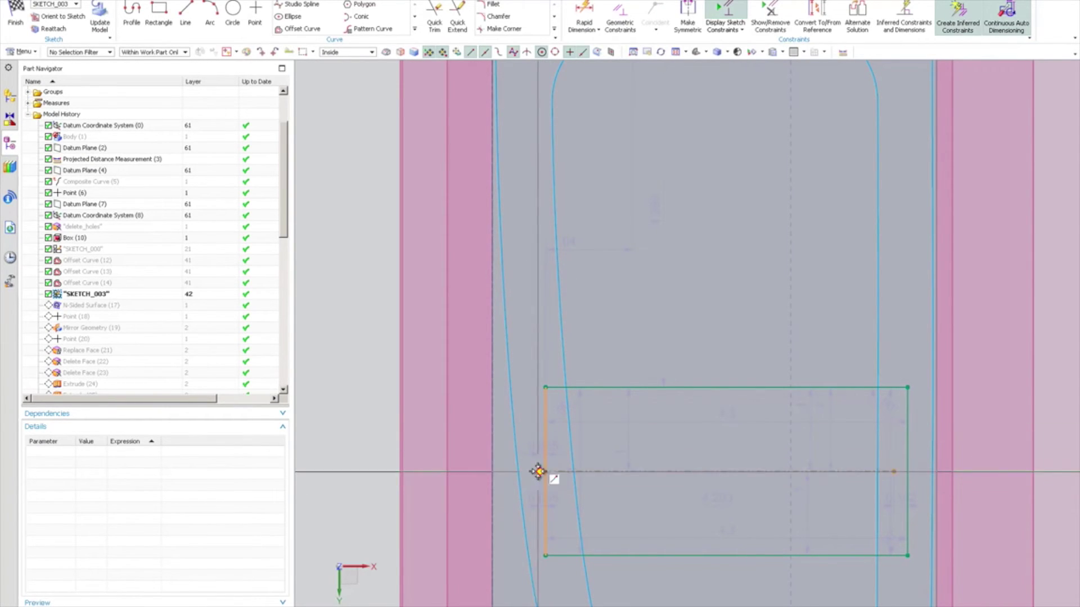
pyautogui.click(540, 471)
pyautogui.click(575, 457)
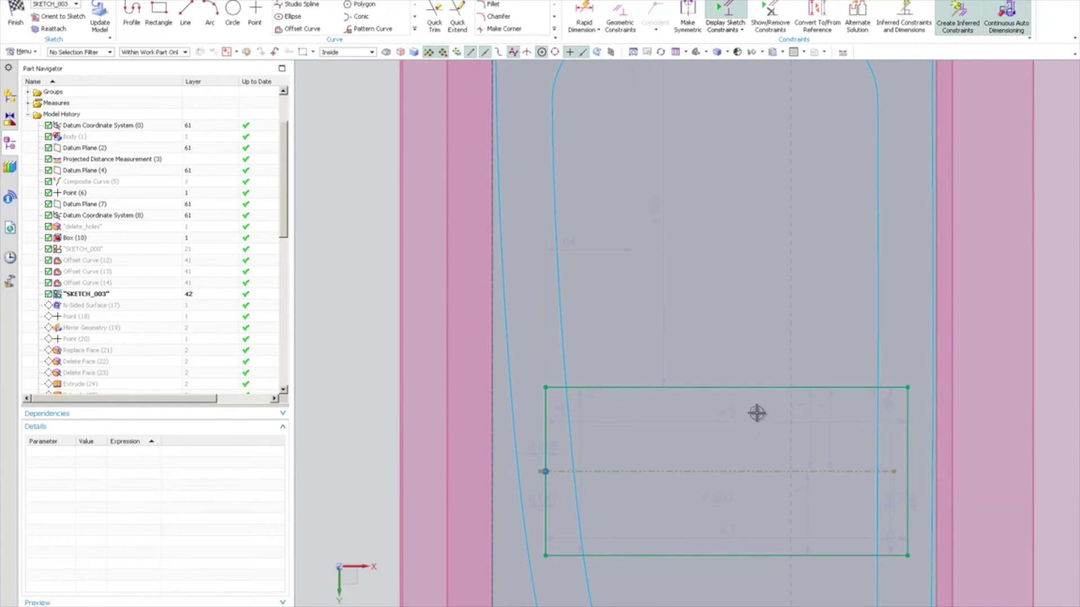
# - Dimension the lower rectangle's height, placing the dimension inside the rectangle near its right side
pyautogui.click(582, 11)
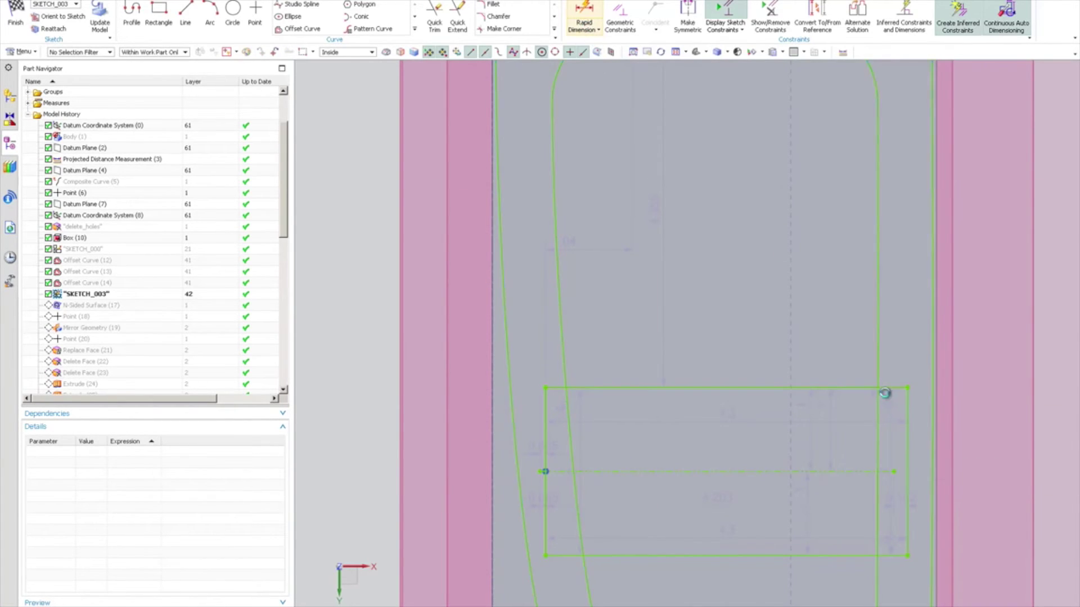
pyautogui.click(906, 452)
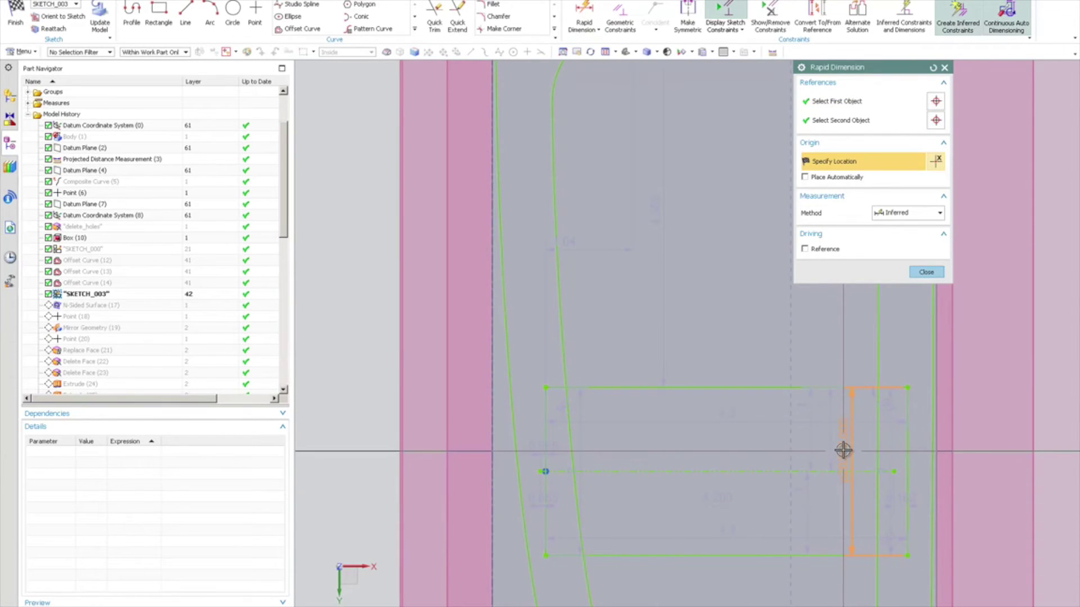
pyautogui.click(844, 449)
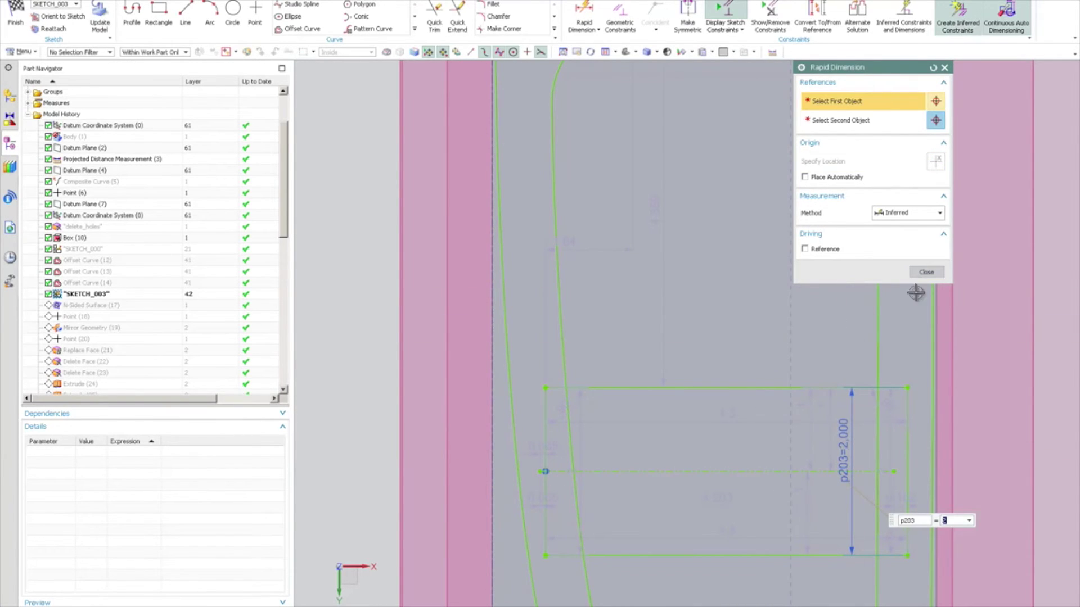
# - Quick-trim the lower rectangle's two left corners outside the inner offset curve, together with the curve segment inside the rectangle
pyautogui.click(925, 272)
pyautogui.scroll(-3, 824, 289)
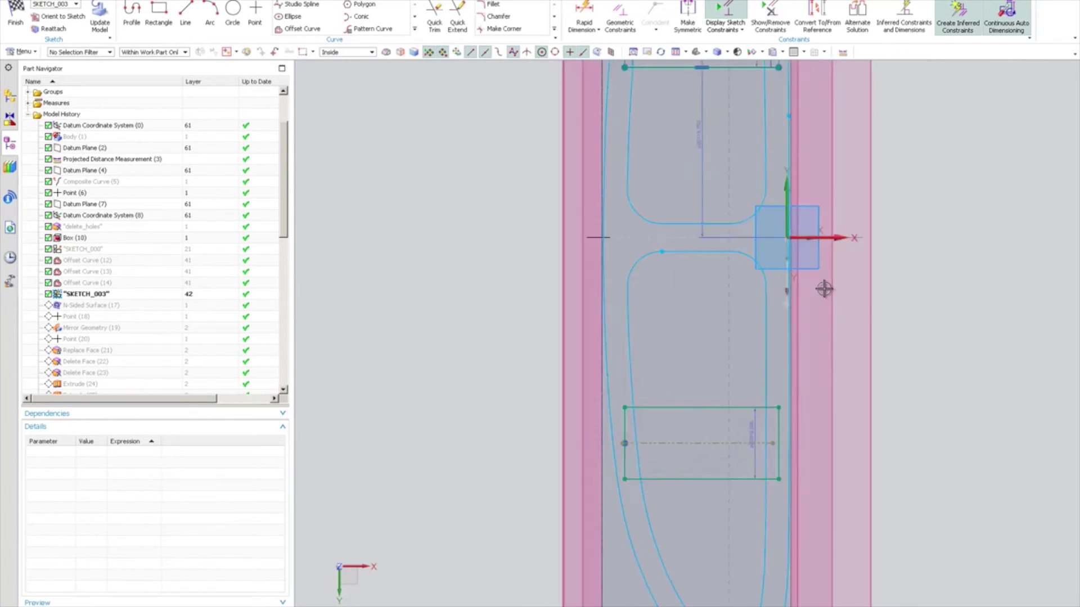
pyautogui.scroll(3, 824, 289)
pyautogui.scroll(2, 761, 436)
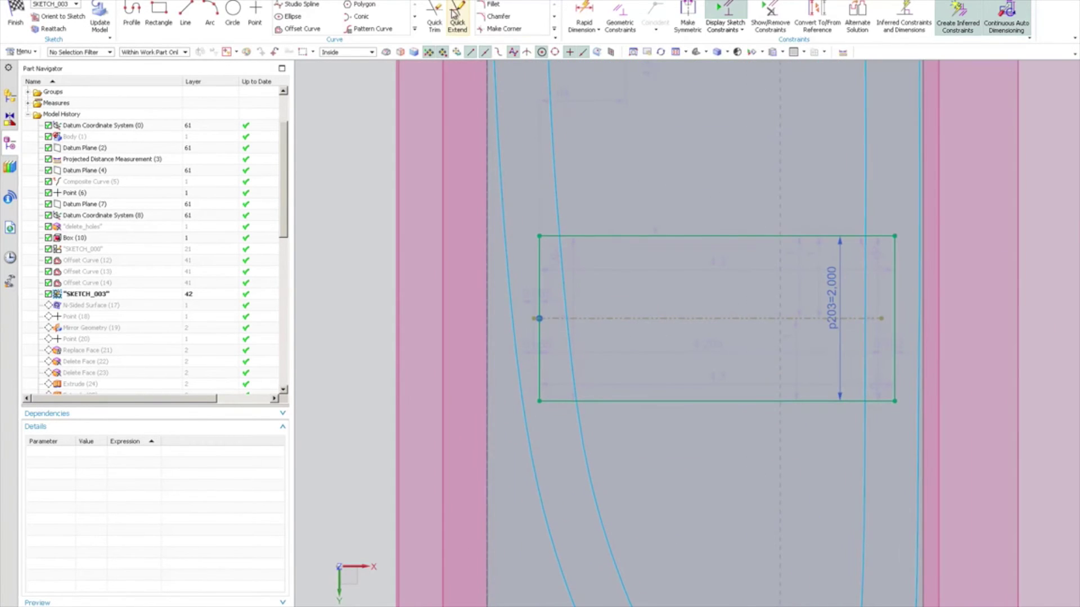
pyautogui.click(434, 16)
pyautogui.scroll(4, 525, 250)
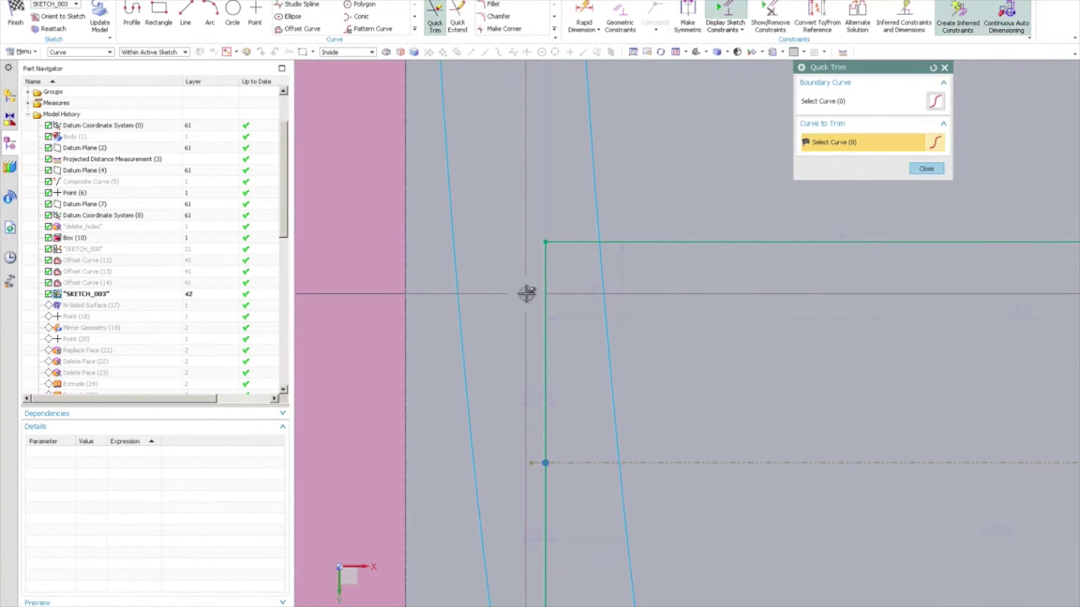
pyautogui.moveTo(530, 296); pyautogui.dragTo(569, 258)
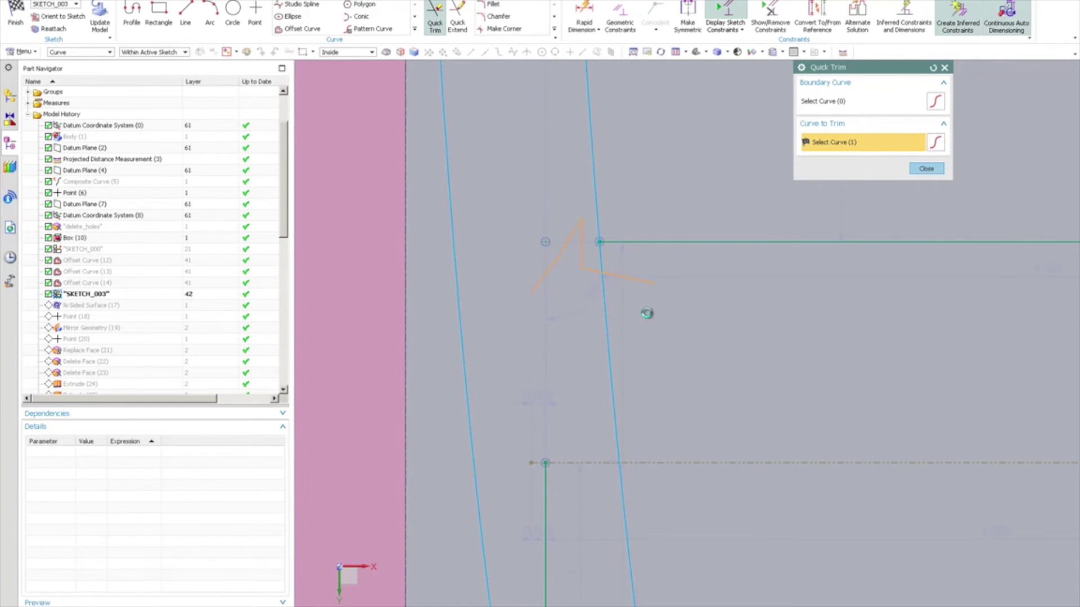
pyautogui.scroll(-3, 614, 400)
pyautogui.scroll(4, 614, 400)
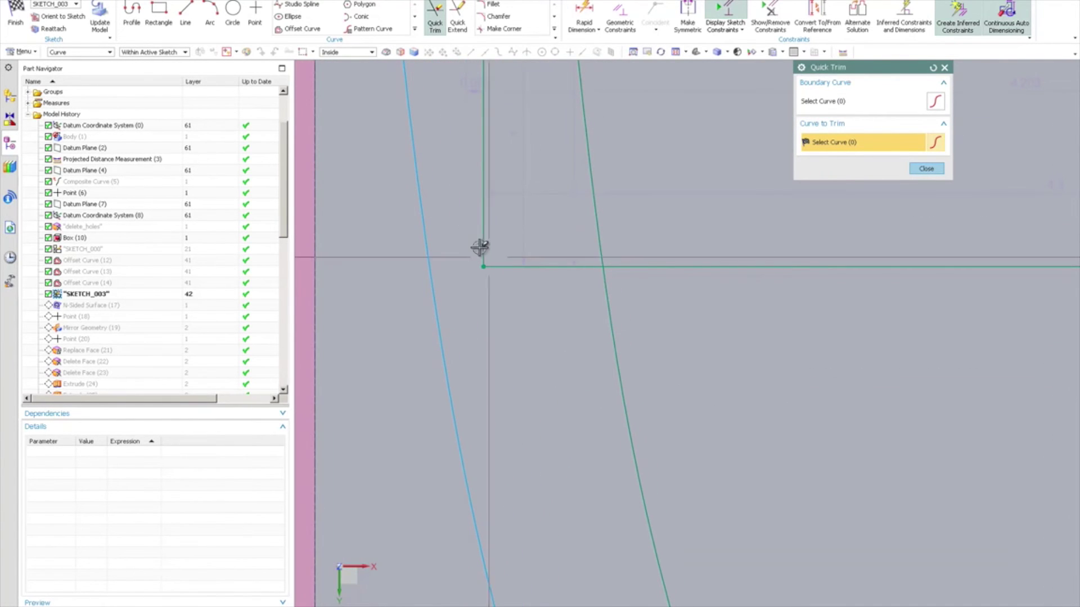
pyautogui.moveTo(460, 241)
pyautogui.mouseDown()
pyautogui.moveTo(571, 270)
pyautogui.moveTo(650, 232)
pyautogui.mouseUp()
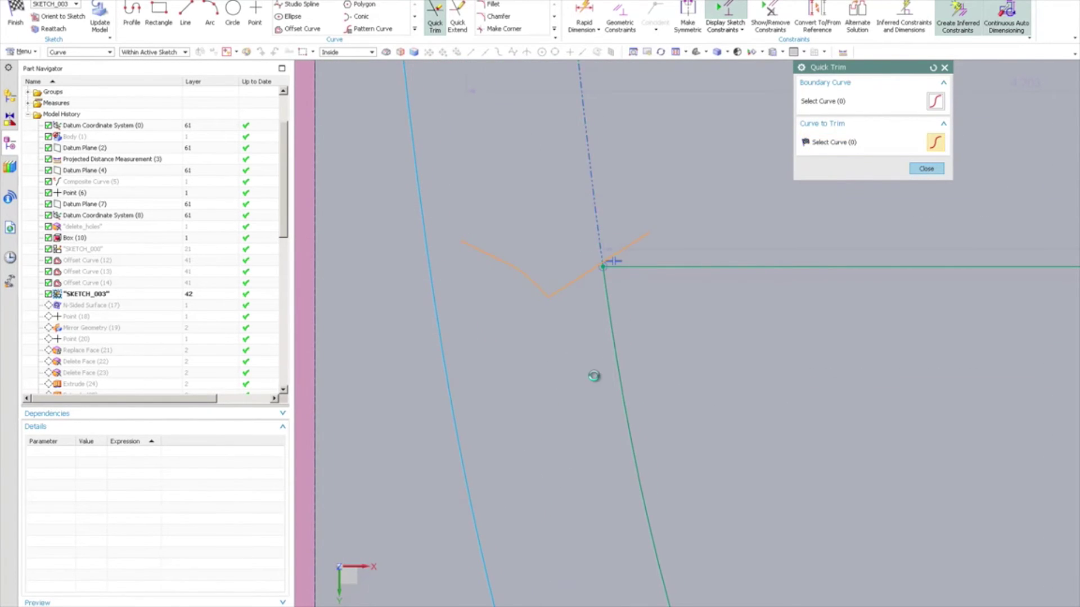
# - Quick-trim the lower rectangle's two right corners beyond the inner offset curve, along with the curve segment between its horizontal sides
pyautogui.scroll(-5, 595, 374)
pyautogui.scroll(4, 702, 378)
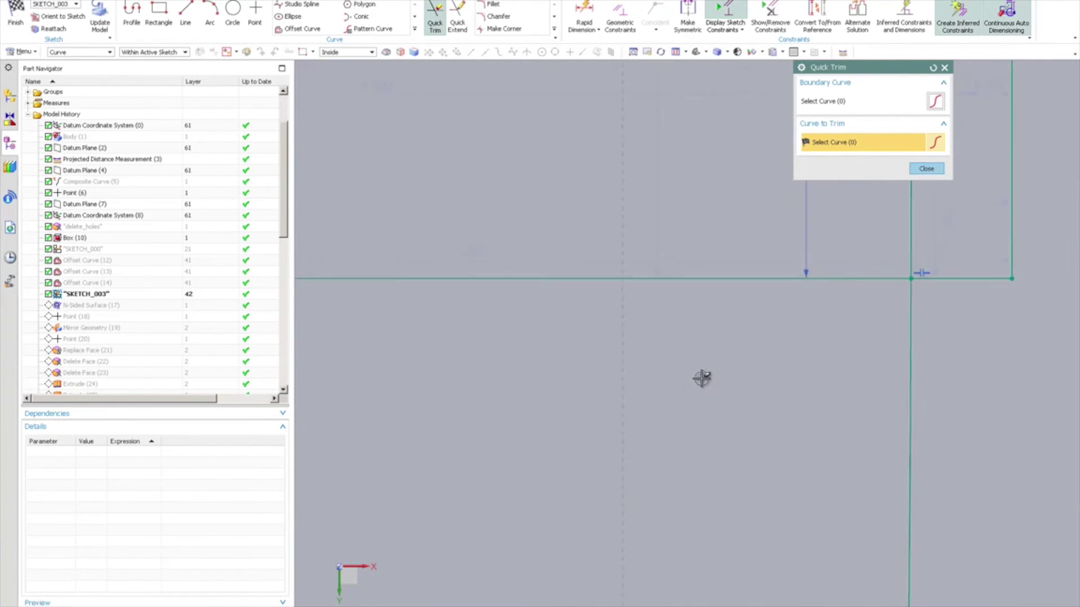
pyautogui.scroll(3, 714, 397)
pyautogui.moveTo(791, 318)
pyautogui.mouseDown()
pyautogui.moveTo(697, 377)
pyautogui.moveTo(592, 307)
pyautogui.mouseUp()
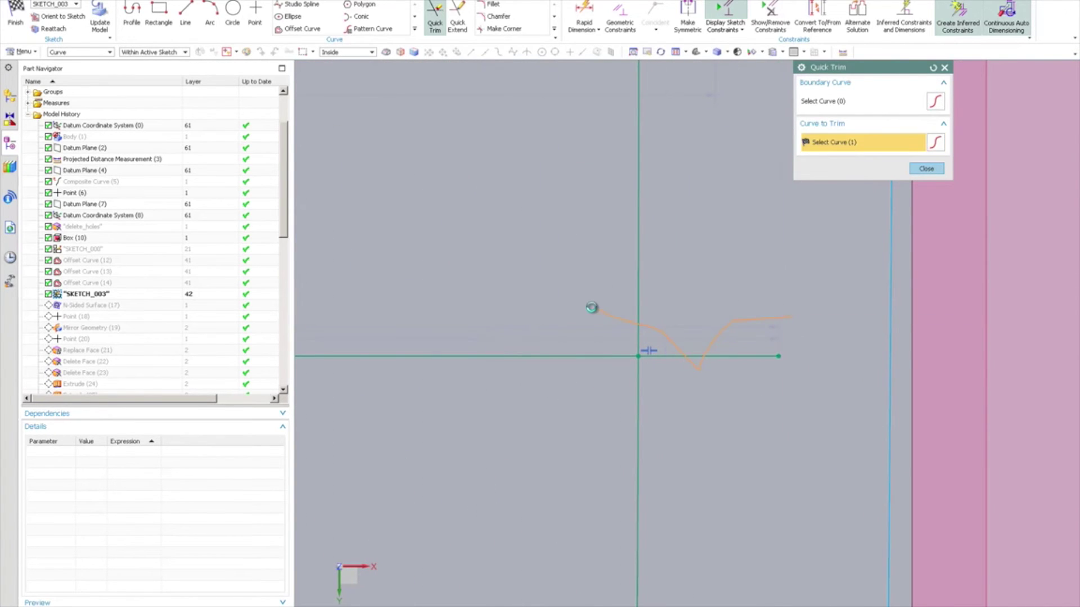
pyautogui.scroll(-3, 661, 388)
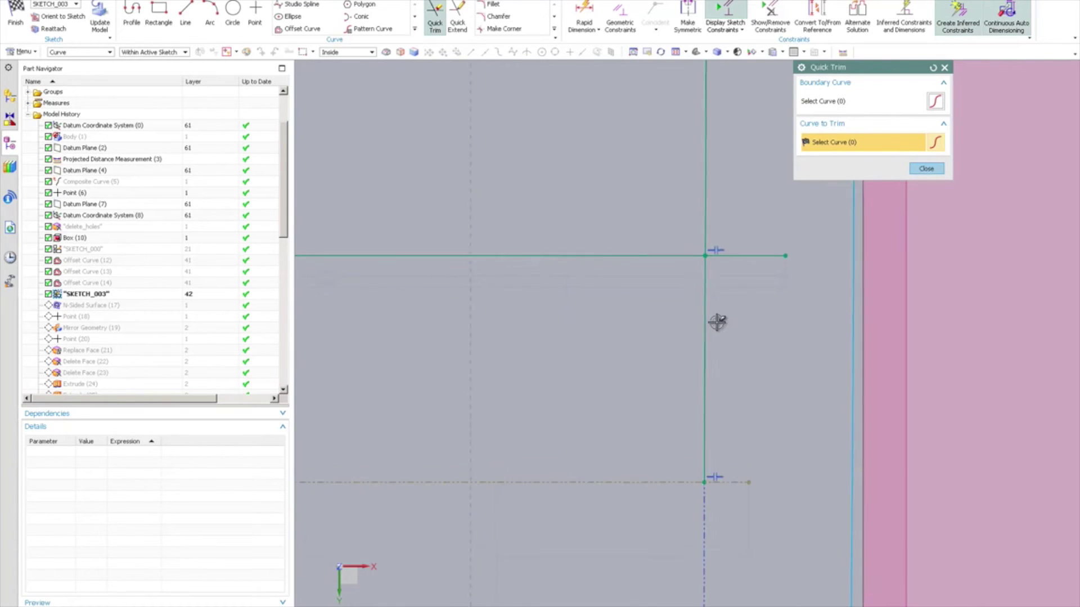
pyautogui.moveTo(679, 303); pyautogui.dragTo(675, 305)
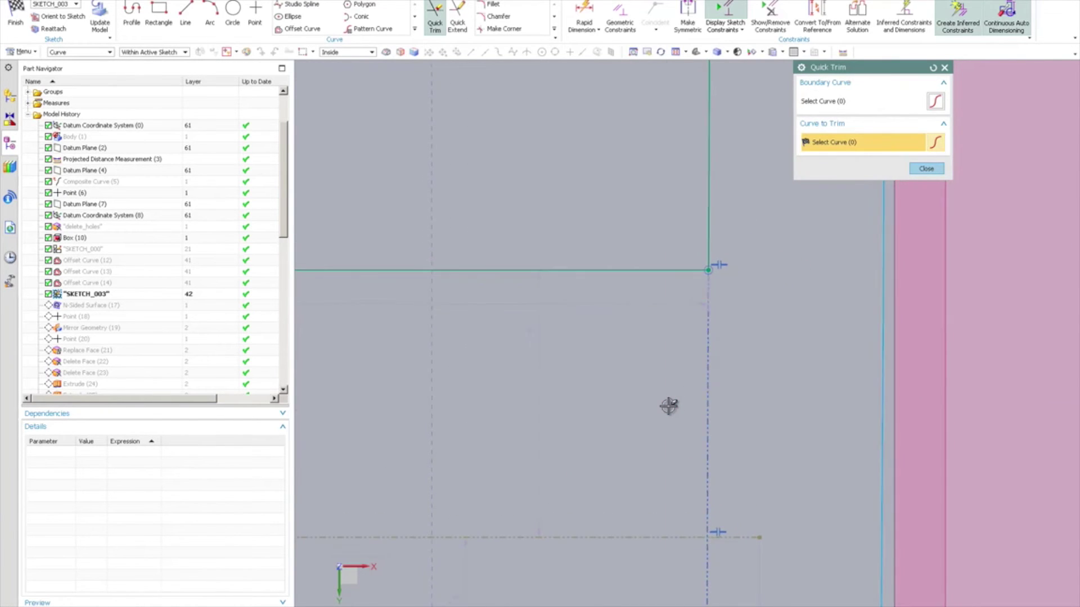
pyautogui.scroll(-5, 668, 406)
# - Quick-trim the upper rectangle's two left corners outside the inner offset curve, together with the curve segment inside the rectangle
pyautogui.scroll(1, 668, 406)
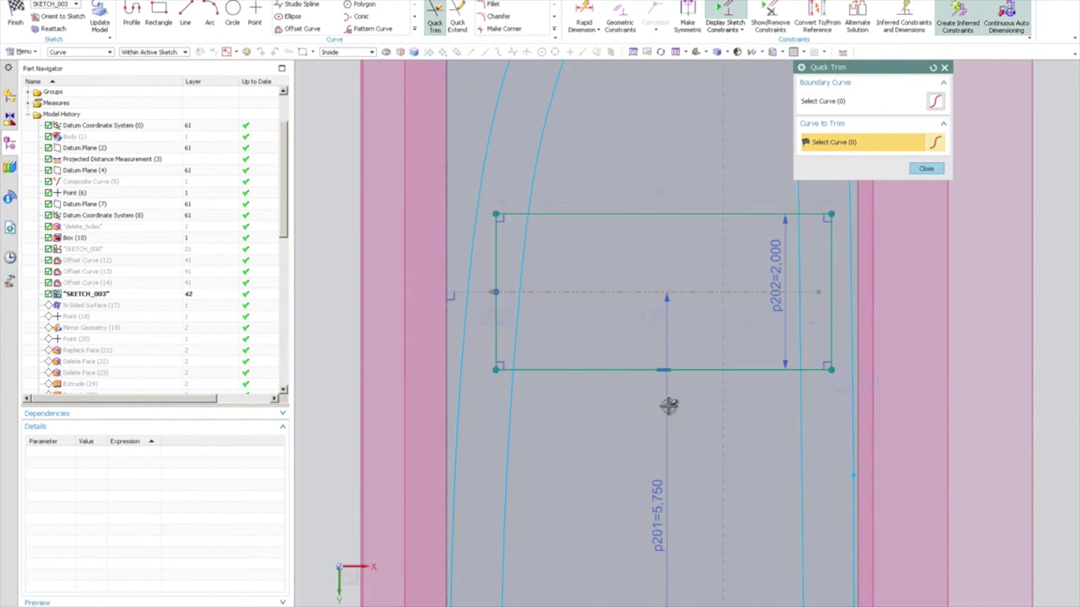
pyautogui.scroll(3, 552, 289)
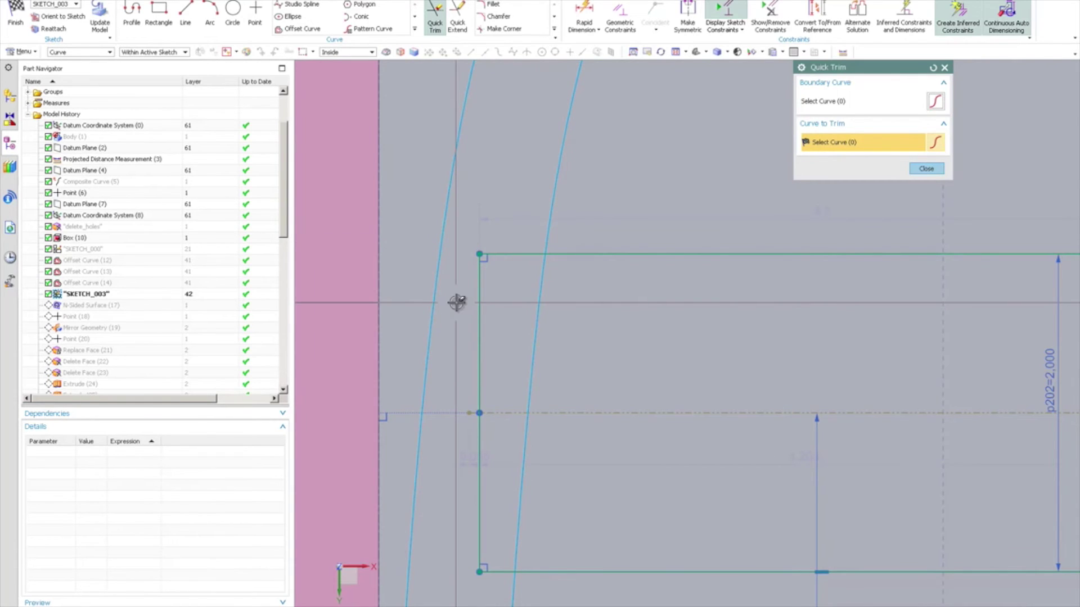
pyautogui.moveTo(456, 302)
pyautogui.mouseDown()
pyautogui.moveTo(490, 260)
pyautogui.moveTo(599, 308)
pyautogui.mouseUp()
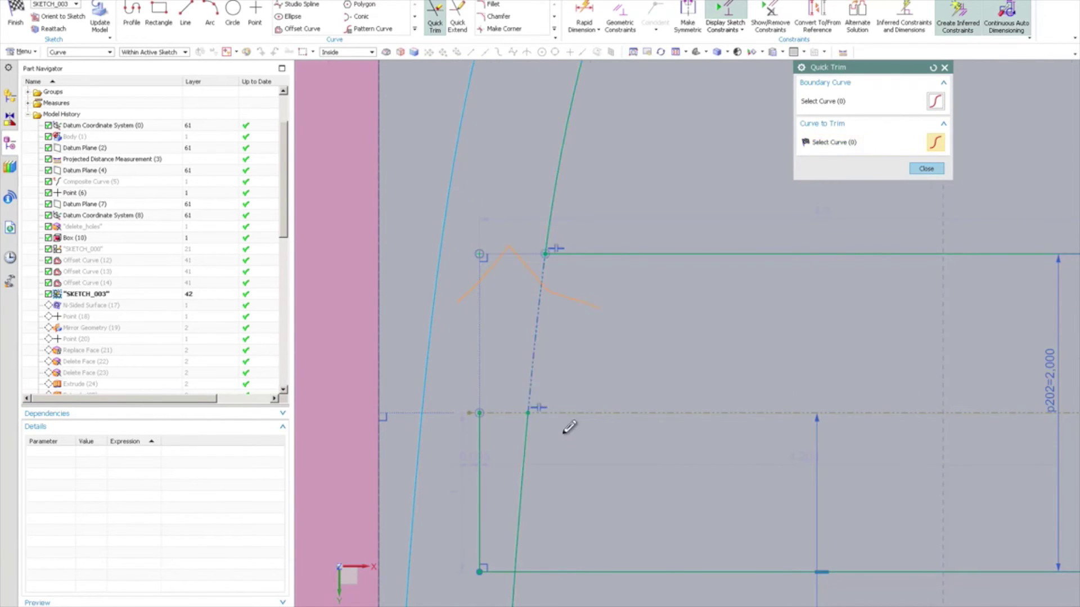
pyautogui.scroll(-4, 564, 433)
pyautogui.scroll(5, 524, 366)
pyautogui.moveTo(496, 293)
pyautogui.mouseDown()
pyautogui.moveTo(536, 348)
pyautogui.moveTo(613, 331)
pyautogui.mouseUp()
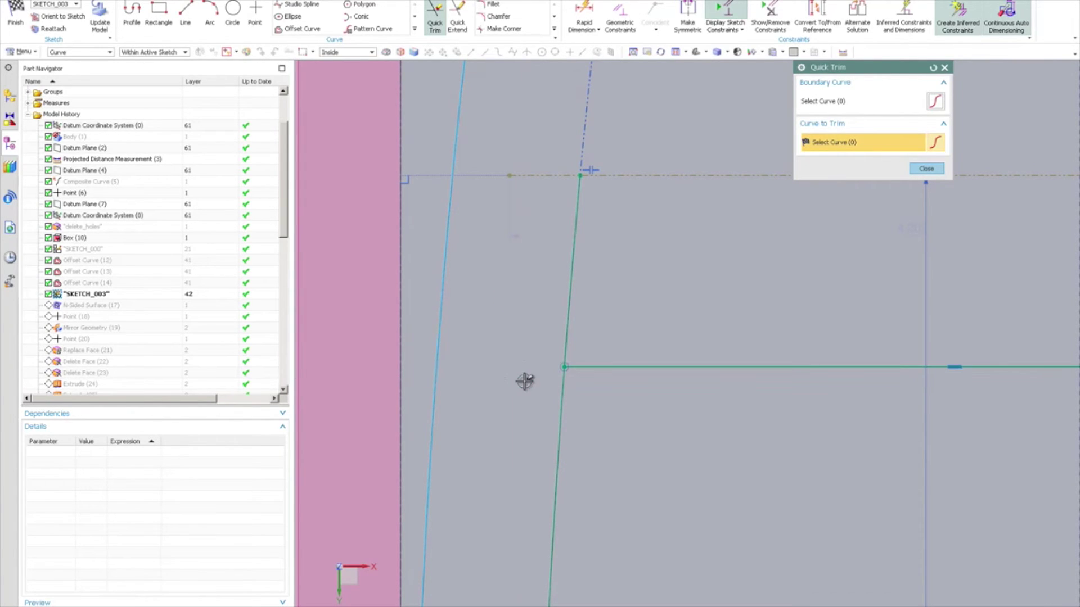
# - Quick-trim the upper rectangle's two right corners beyond the inner offset curve, along with the curve segment between its horizontal sides
pyautogui.scroll(-4, 641, 386)
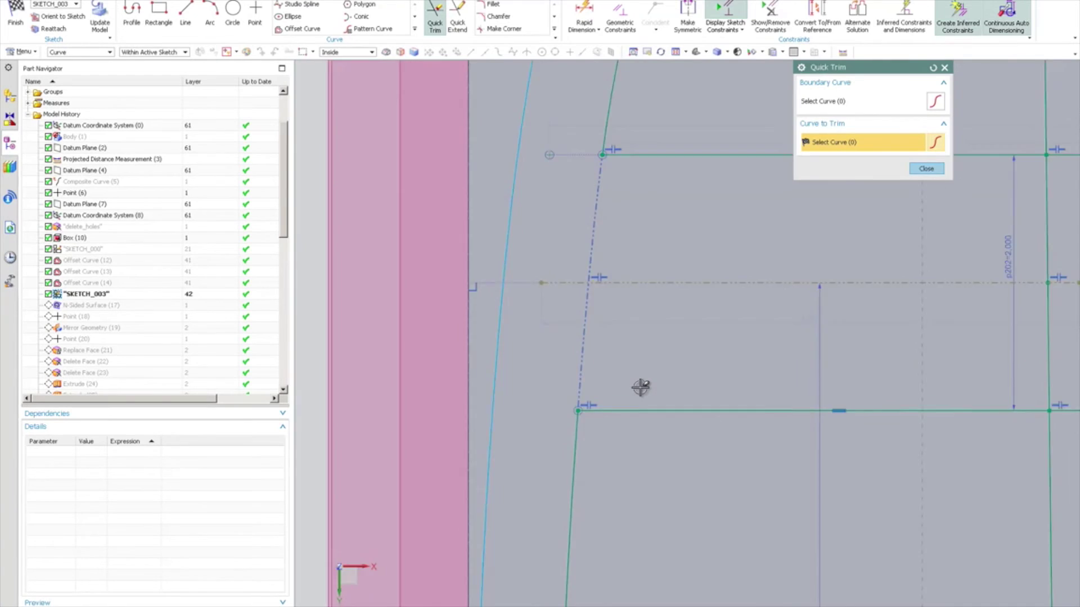
pyautogui.scroll(4, 640, 386)
pyautogui.moveTo(751, 277)
pyautogui.mouseDown()
pyautogui.moveTo(695, 220)
pyautogui.moveTo(636, 280)
pyautogui.moveTo(703, 194)
pyautogui.mouseUp()
pyautogui.keyDown('shift'); pyautogui.moveTo(667, 596); pyautogui.dragTo(696, 387, button='middle'); pyautogui.keyUp('shift')
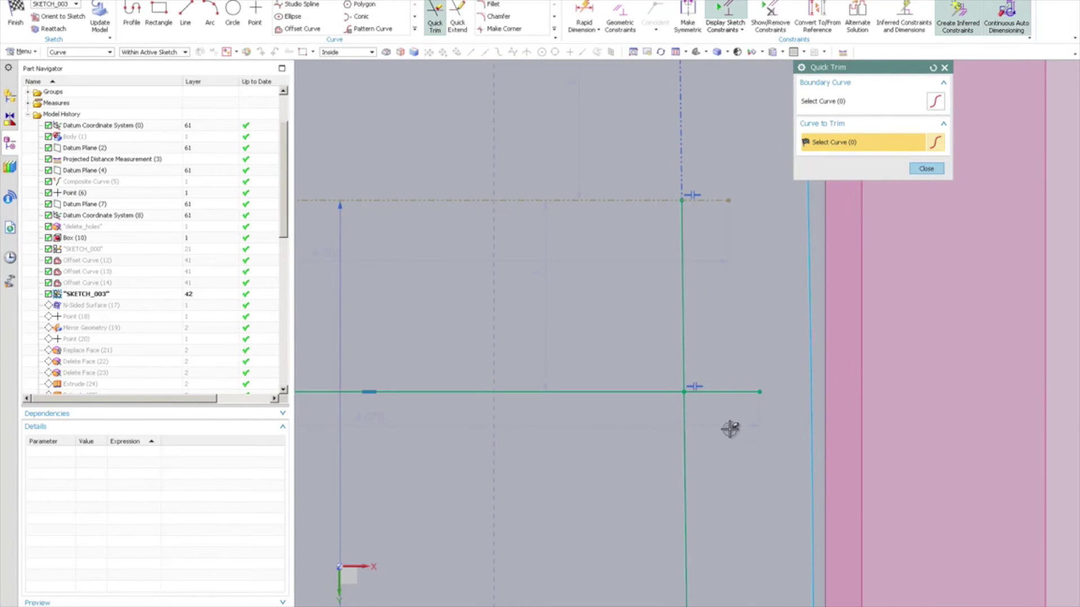
pyautogui.moveTo(730, 428)
pyautogui.mouseDown()
pyautogui.moveTo(681, 354)
pyautogui.moveTo(647, 346)
pyautogui.mouseUp()
pyautogui.scroll(-5, 603, 414)
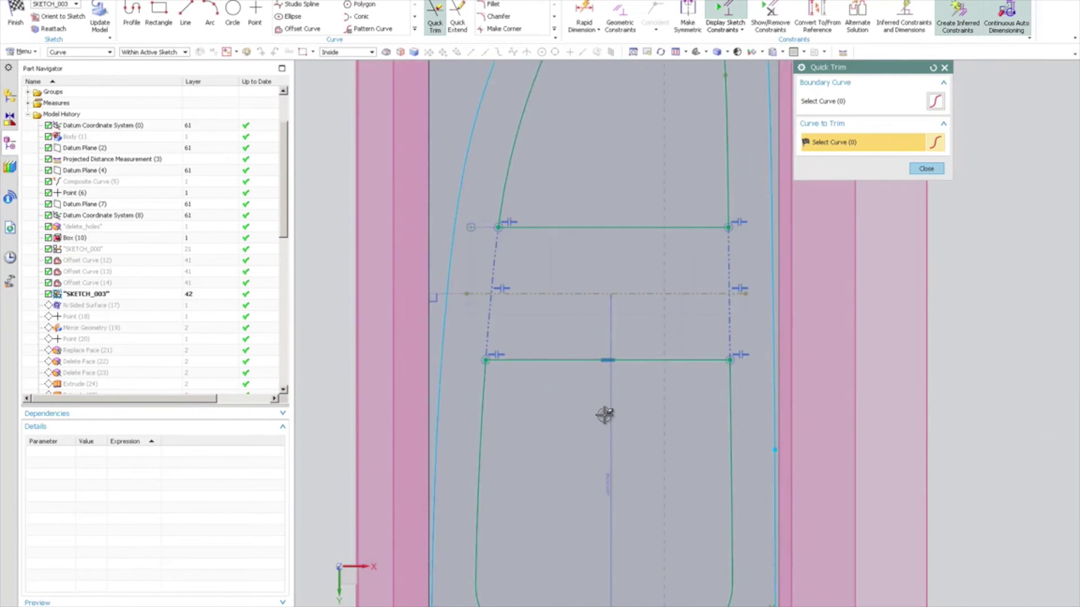
pyautogui.scroll(-3, 604, 415)
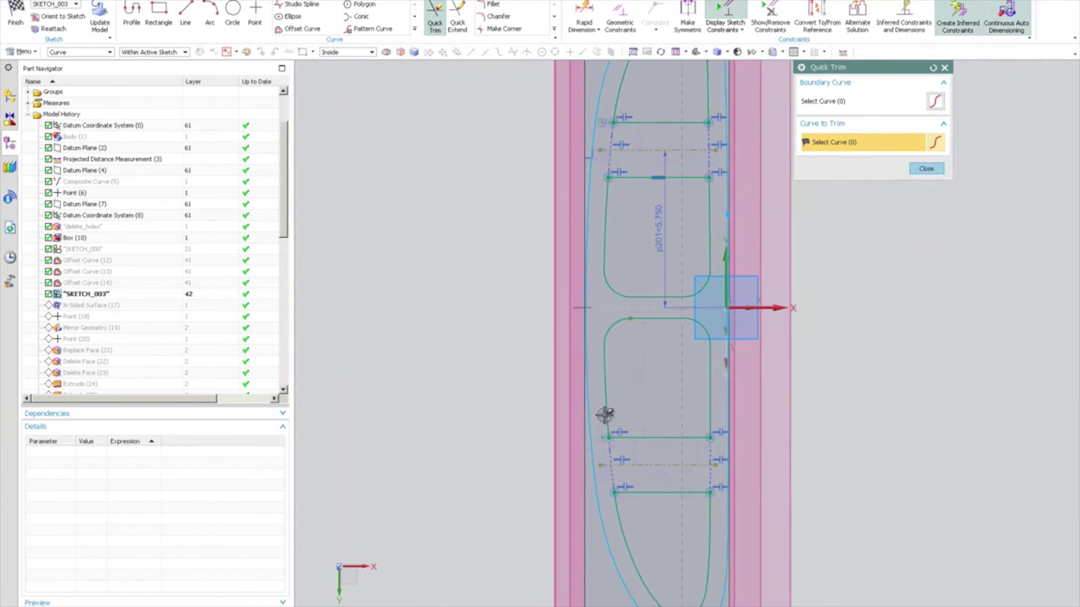
pyautogui.scroll(1, 700, 319)
pyautogui.click(921, 170)
# - Finish the sketch and rename SKETCH_003 with a name beginning "new_curves_for_wat"
pyautogui.hotkey('ctrl', 'f')
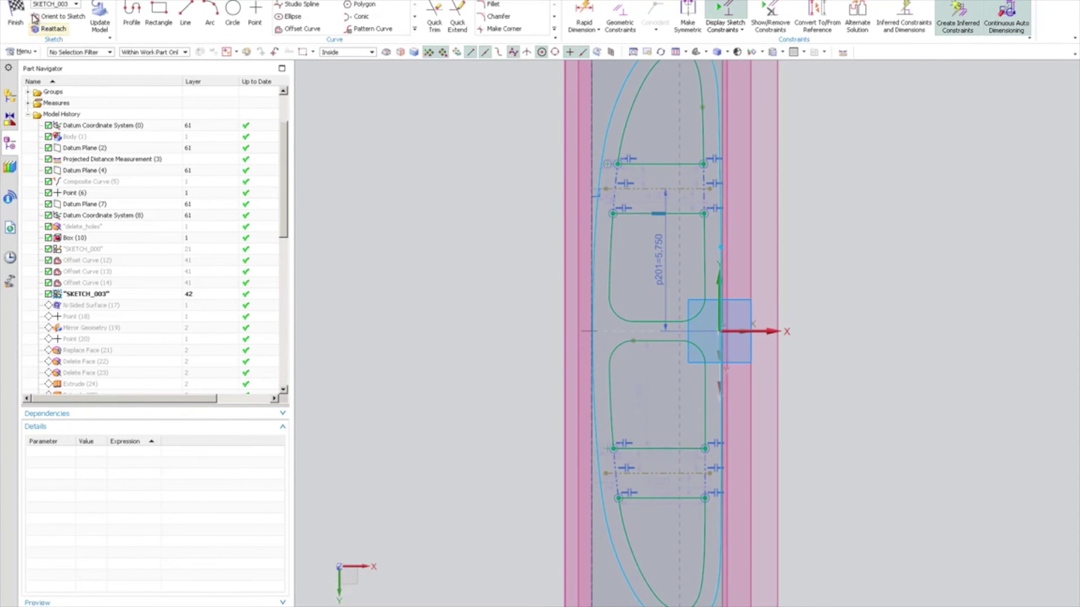
pyautogui.click(17, 16)
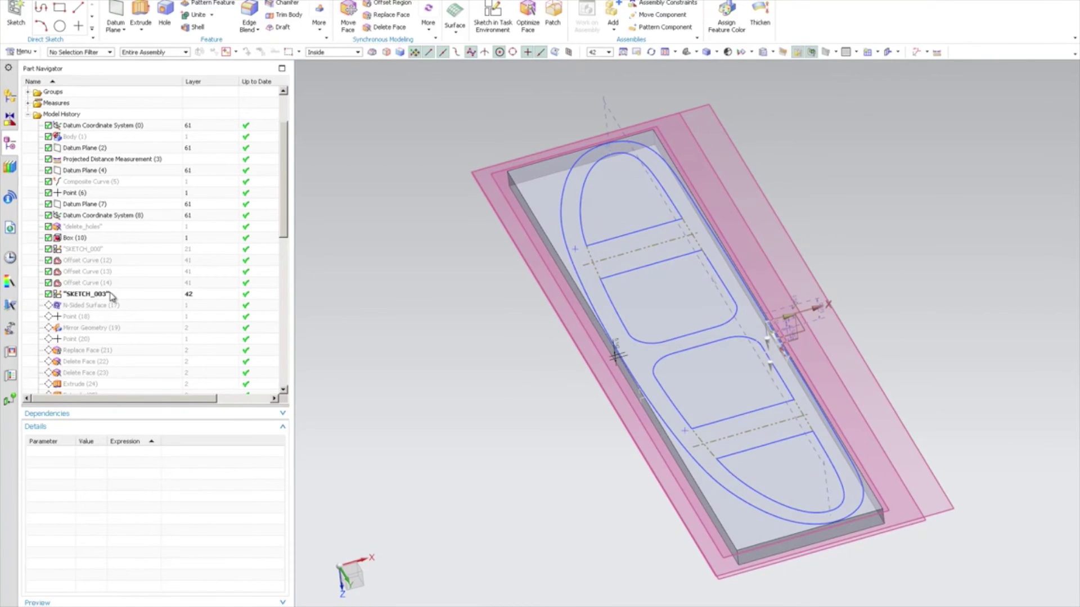
pyautogui.click(111, 294)
pyautogui.click(111, 294)
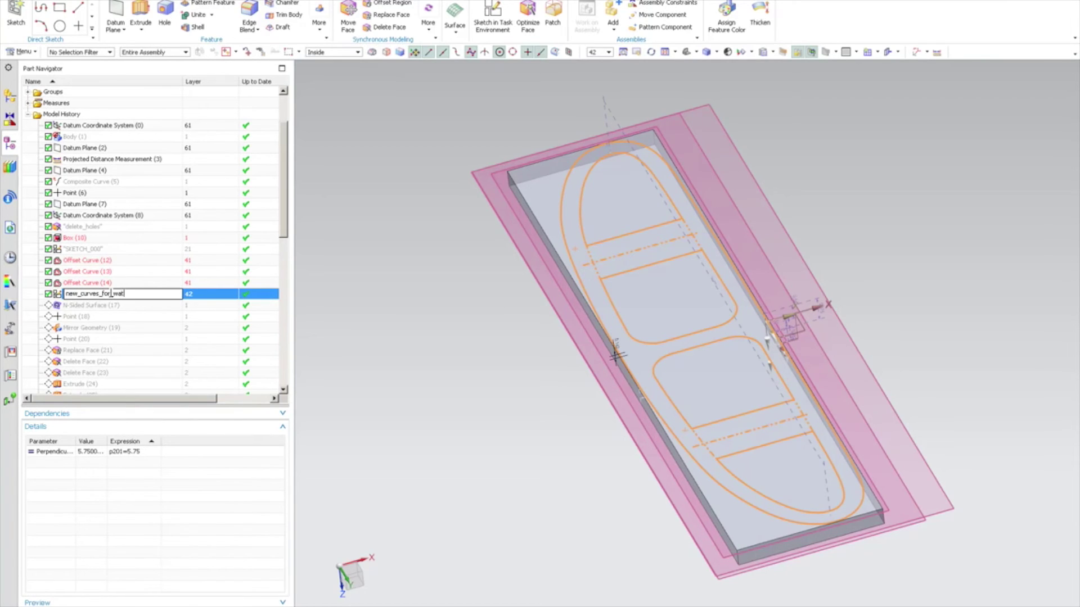
pyautogui.press('Return')
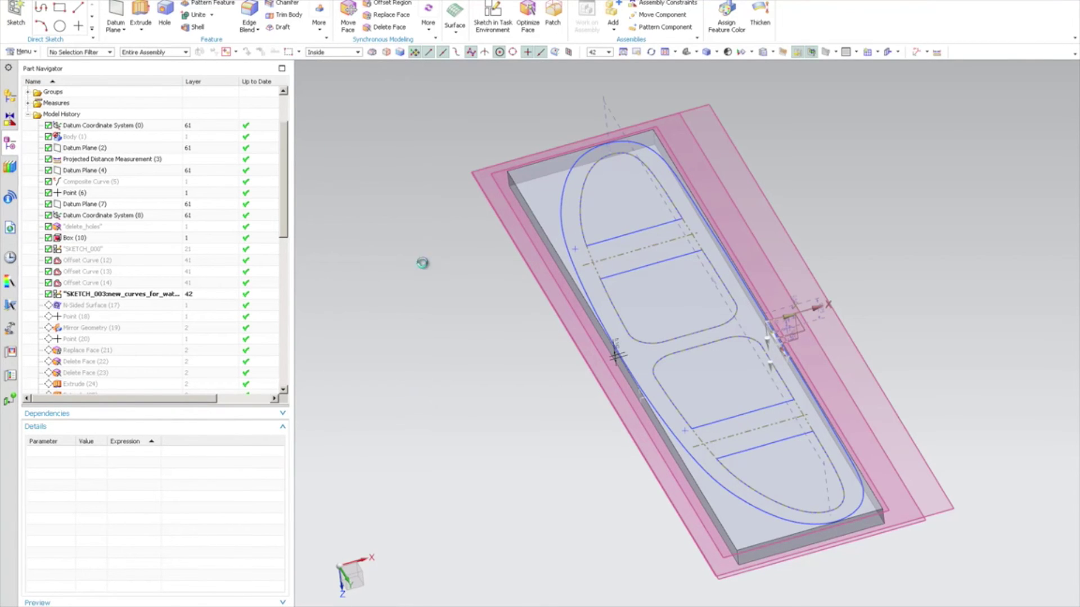
# - Turn off all layer categories in the layer settings so that only work layer 42 is shown
pyautogui.hotkey('ctrl', 'l')
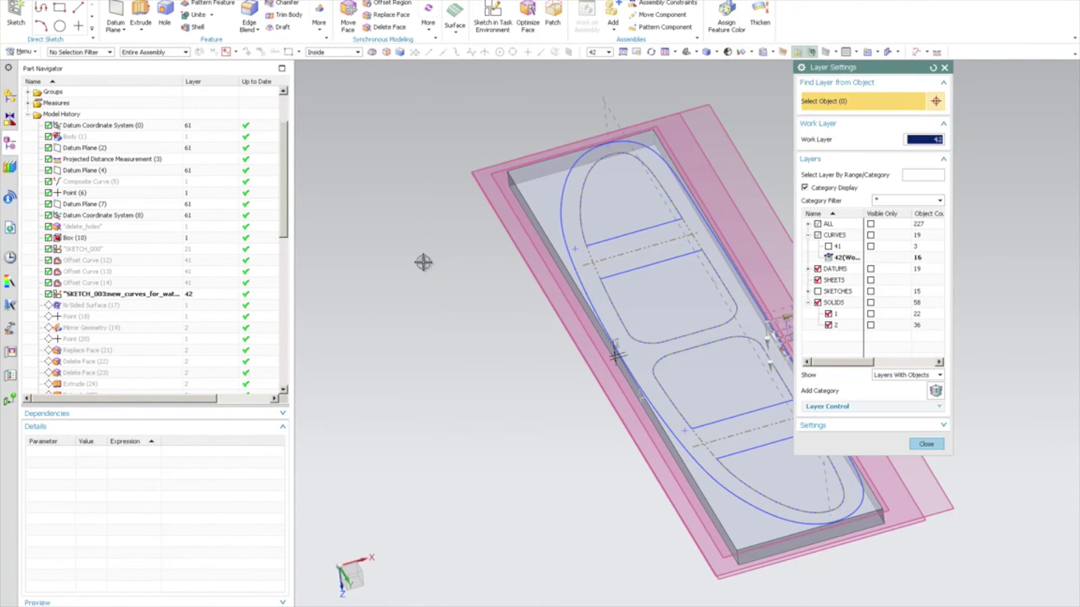
pyautogui.click(808, 271)
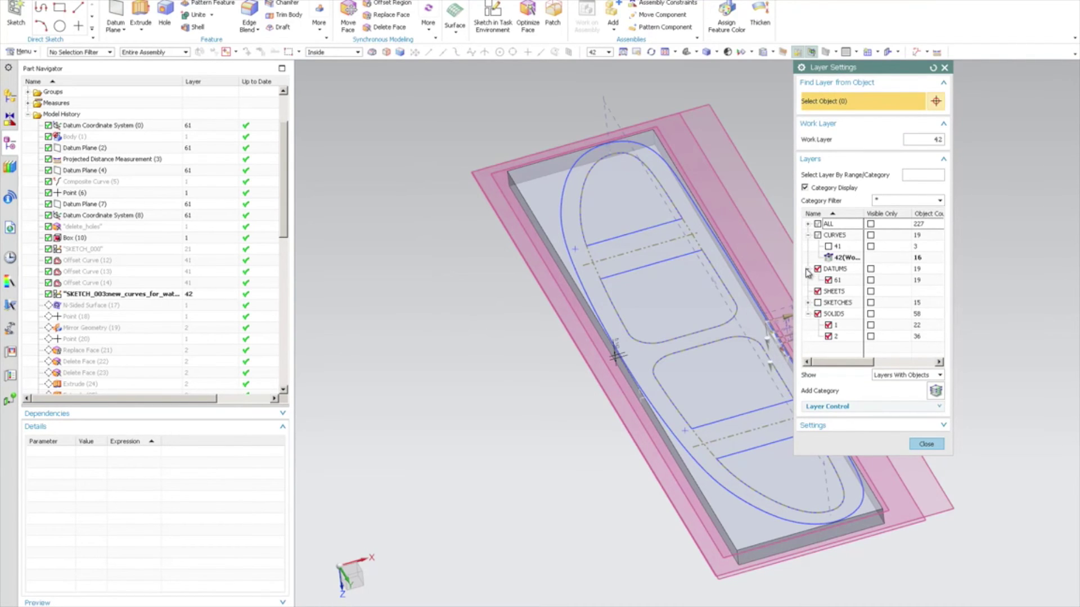
pyautogui.click(818, 225)
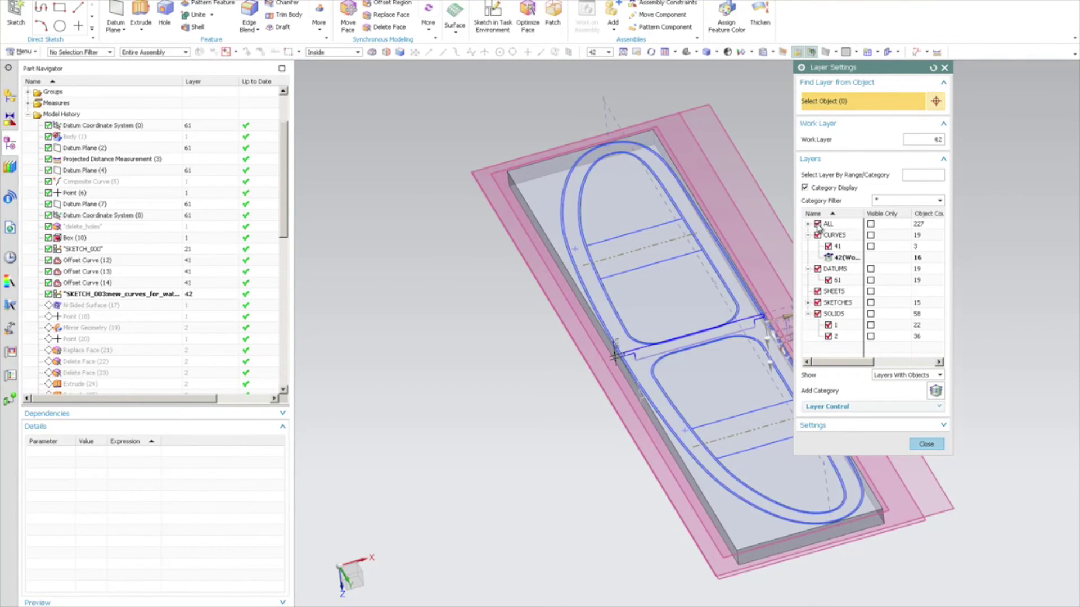
pyautogui.click(927, 443)
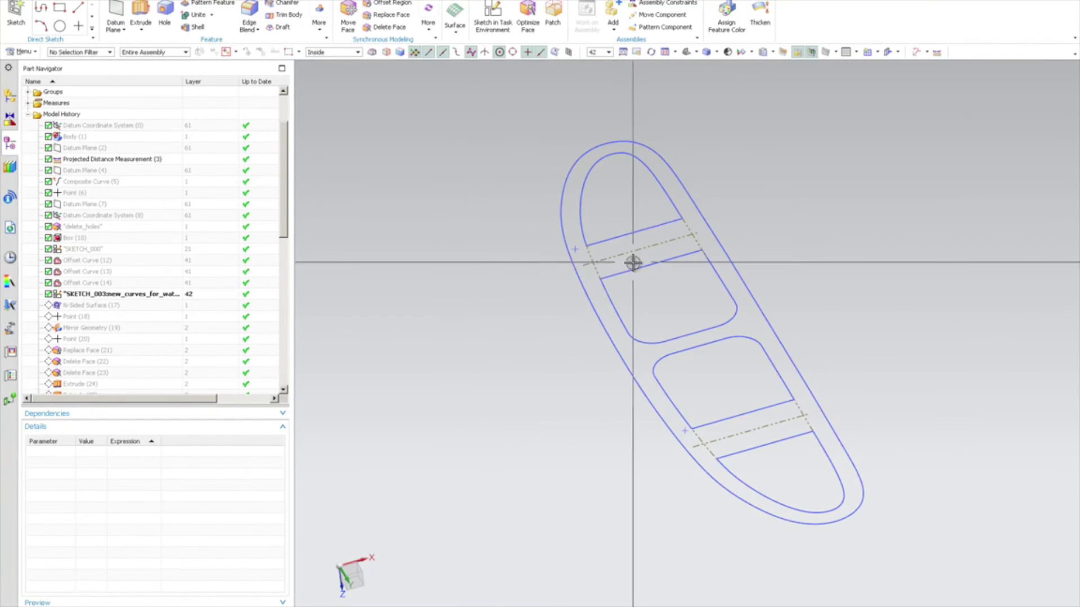
# - Reopen the renamed sketch for editing and hide the dash-dot reference line between the upper pair of crossbars
pyautogui.click(644, 248)
pyautogui.doubleClick(120, 294)
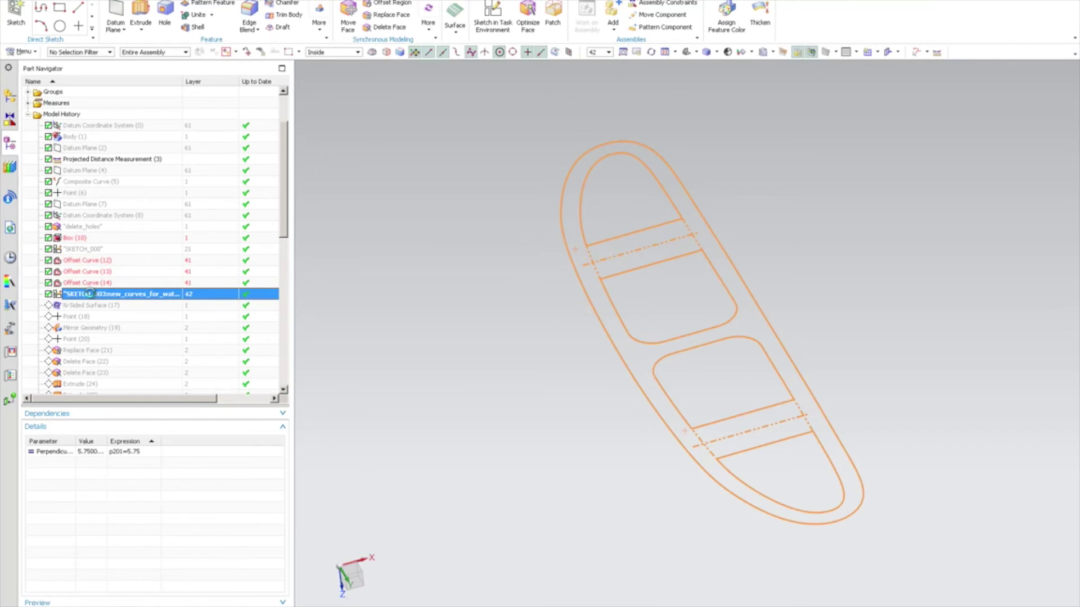
pyautogui.scroll(4, 701, 229)
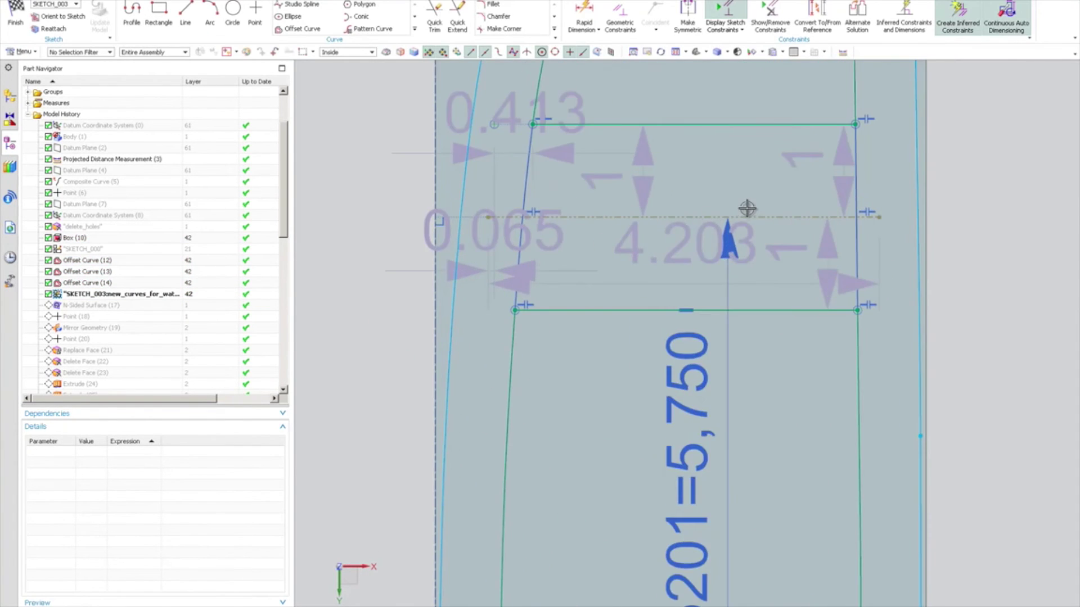
pyautogui.click(737, 218)
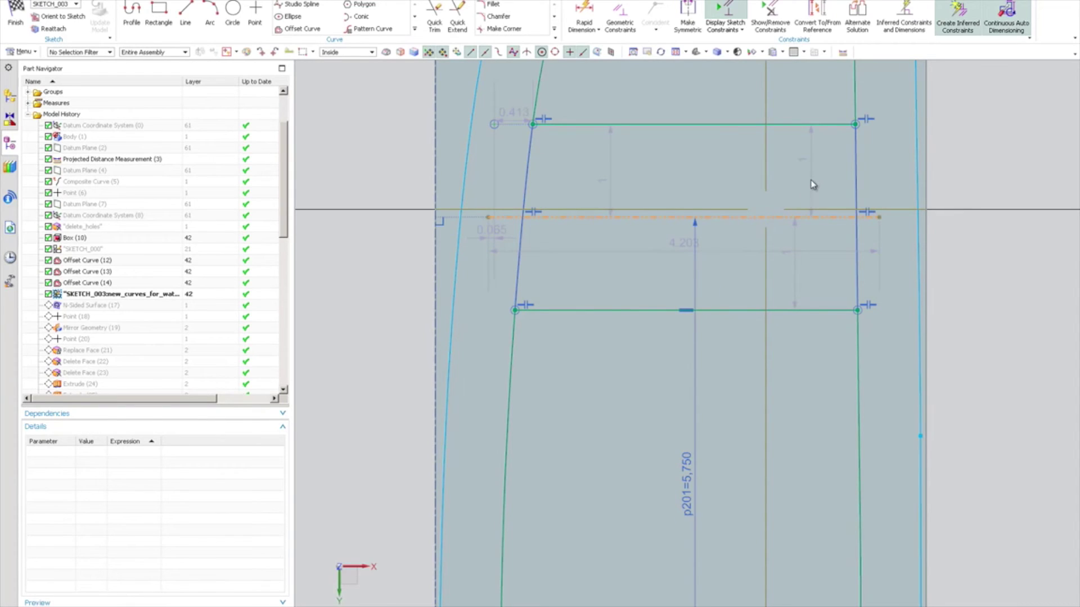
pyautogui.hotkey('ctrl', 'b')
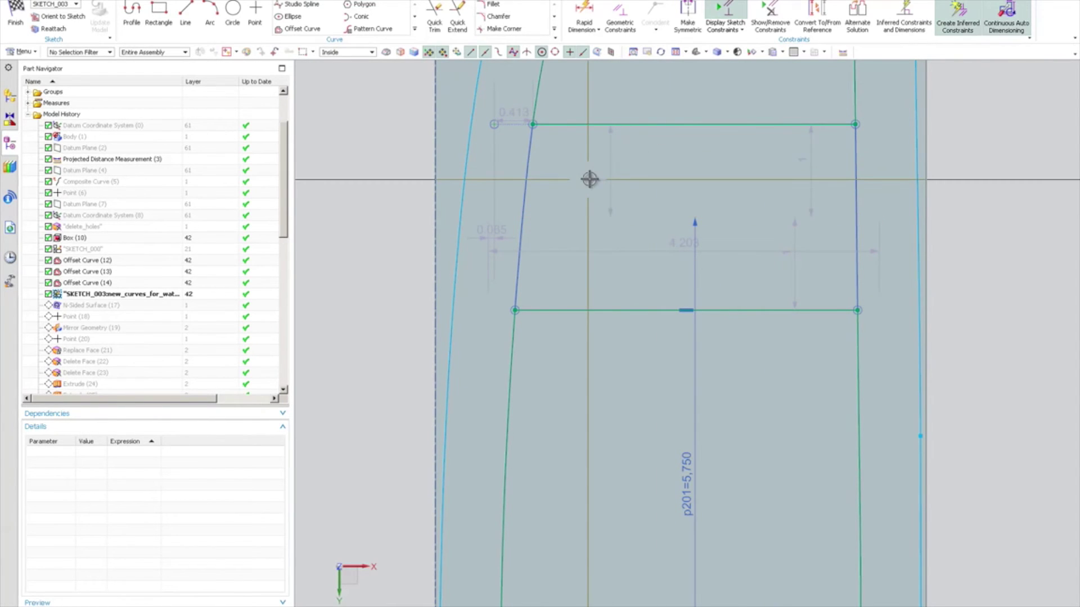
pyautogui.scroll(4, 590, 179)
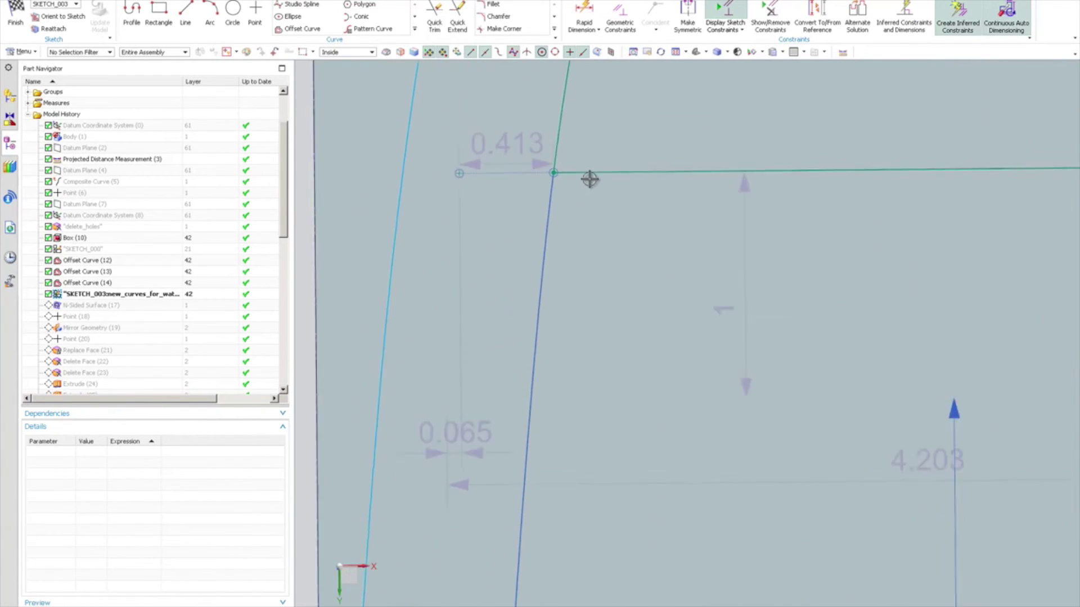
pyautogui.click(503, 174)
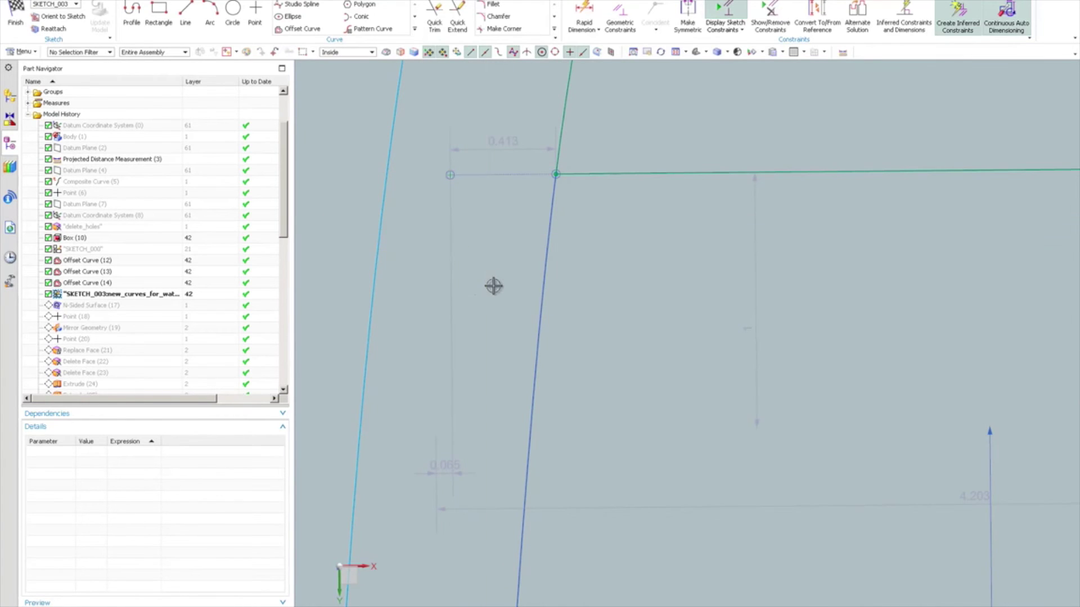
# - Hide the dash-dot reference line between the lower pair of crossbars
pyautogui.scroll(-6, 492, 287)
pyautogui.scroll(-2, 495, 287)
pyautogui.scroll(5, 573, 275)
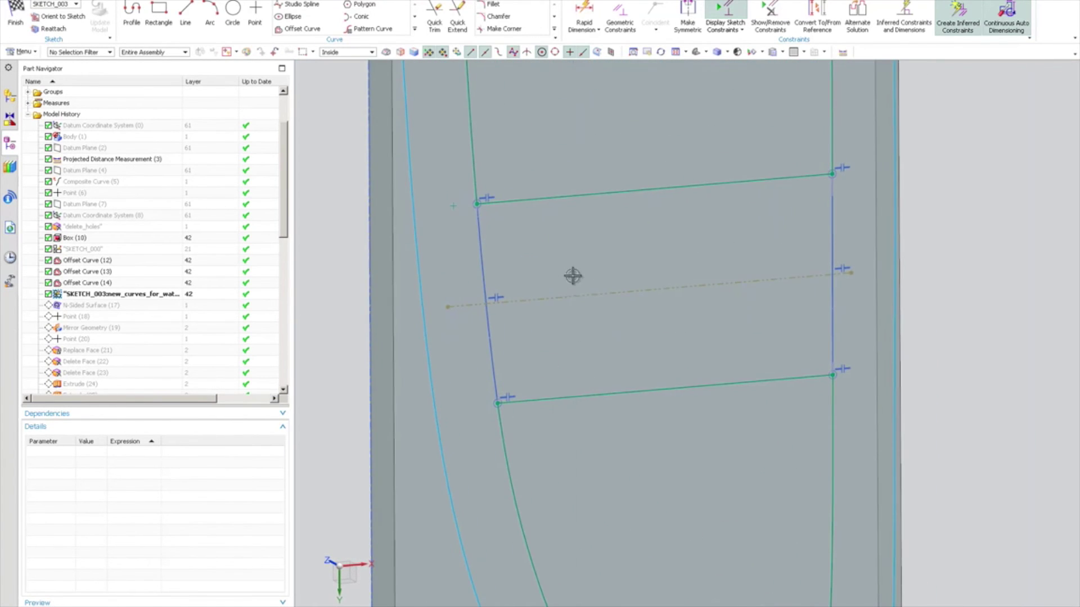
pyautogui.click(584, 294)
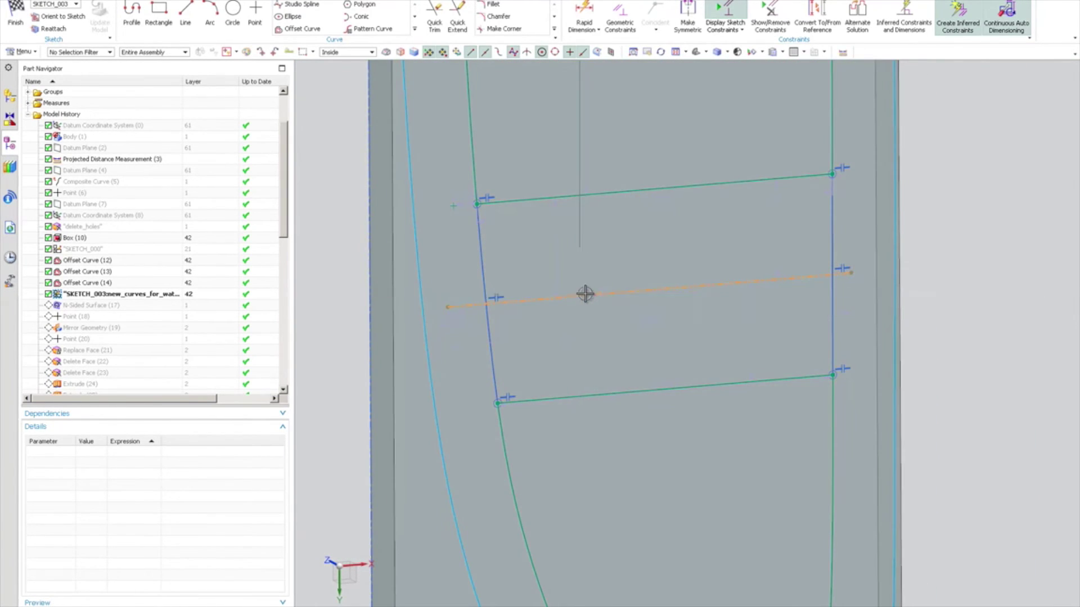
pyautogui.scroll(-3, 652, 261)
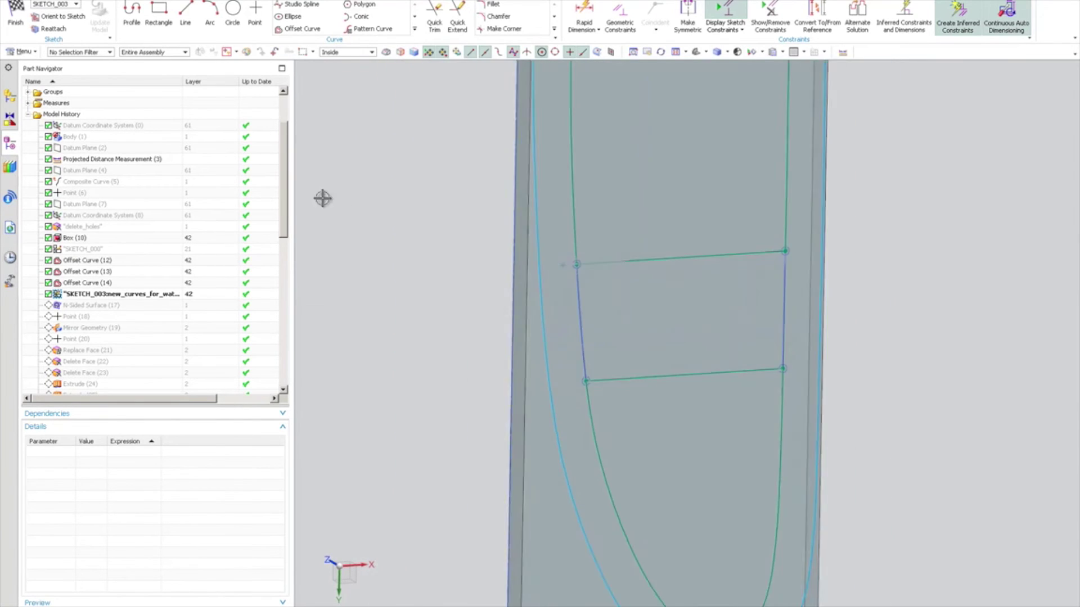
# - Finish editing the sketch and highlight it from the model history to check which curves belong to it
pyautogui.click(16, 12)
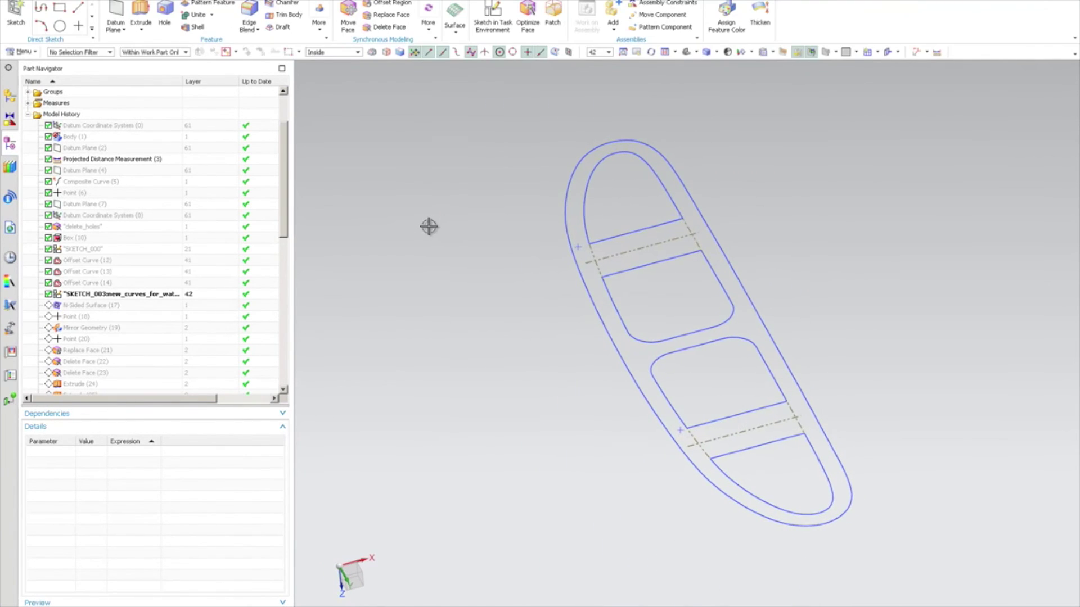
pyautogui.click(617, 251)
pyautogui.press('Escape')
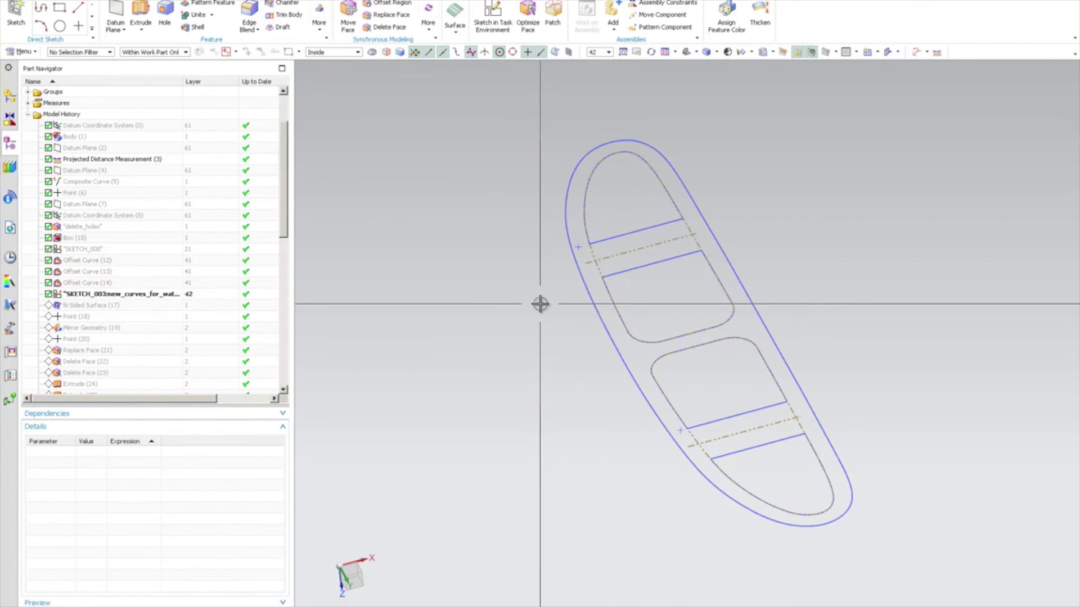
pyautogui.click(136, 296)
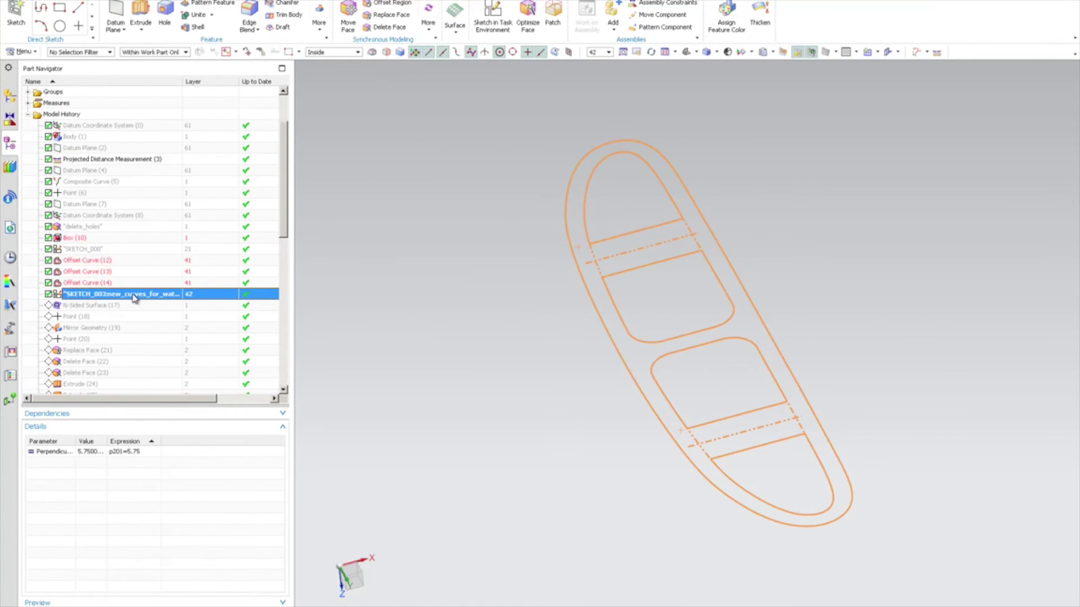
pyautogui.press('Escape')
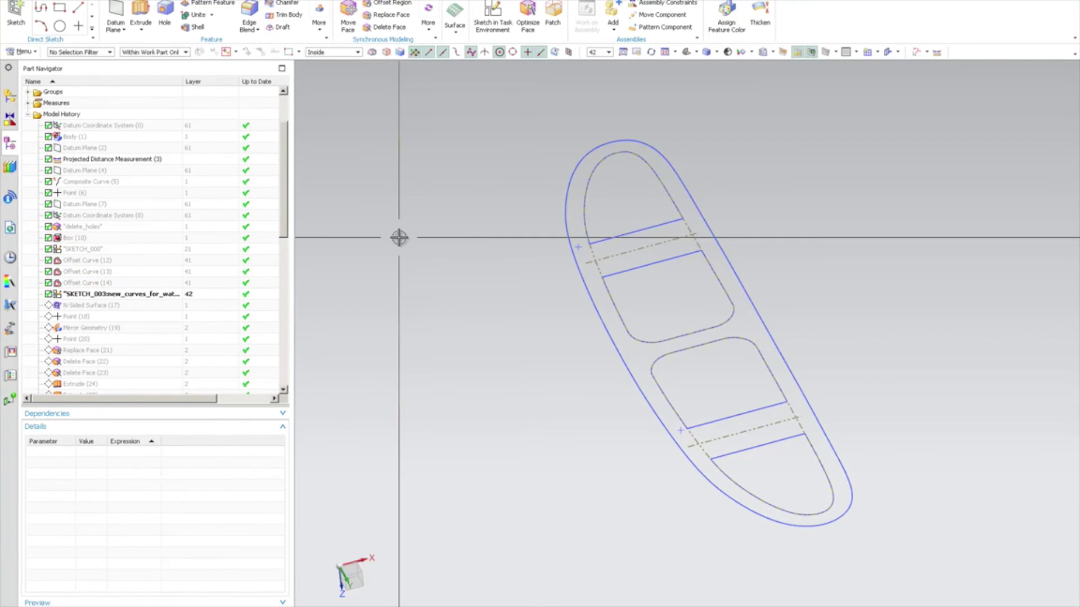
# - Orient the model to the top view and start an AutoCAD DXF/DWG export
pyautogui.hotkey('ctrl', 'alt', 't')
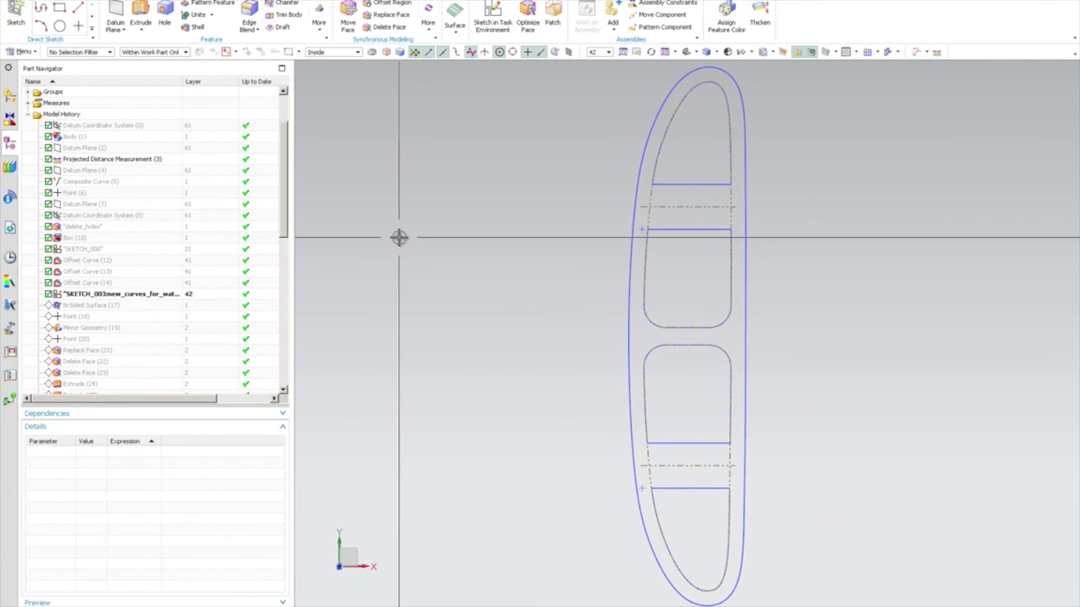
pyautogui.scroll(-1, 398, 237)
pyautogui.click(25, 3)
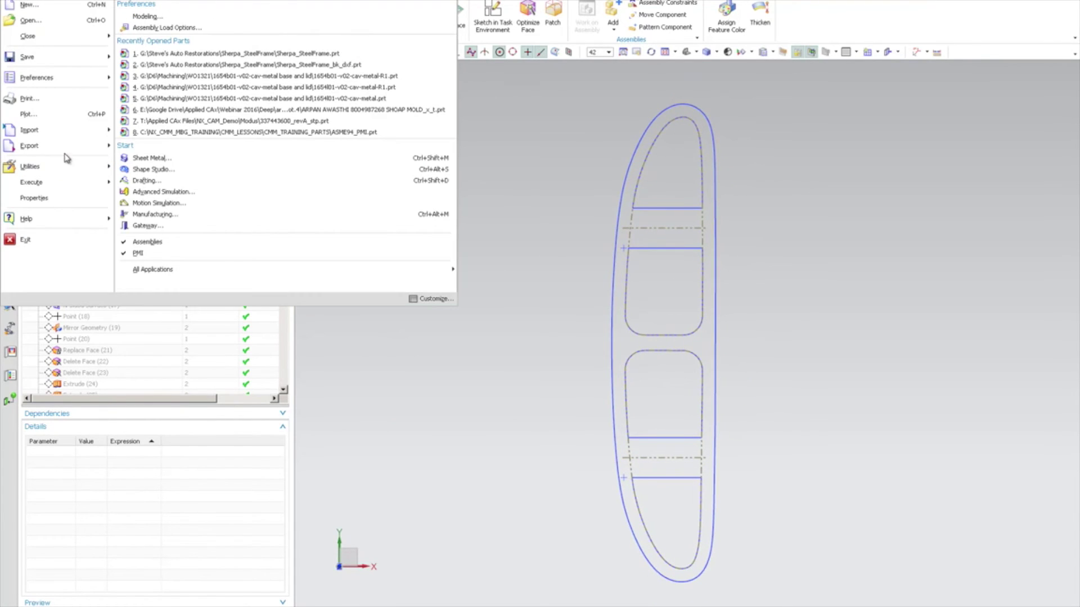
pyautogui.moveTo(71, 149)
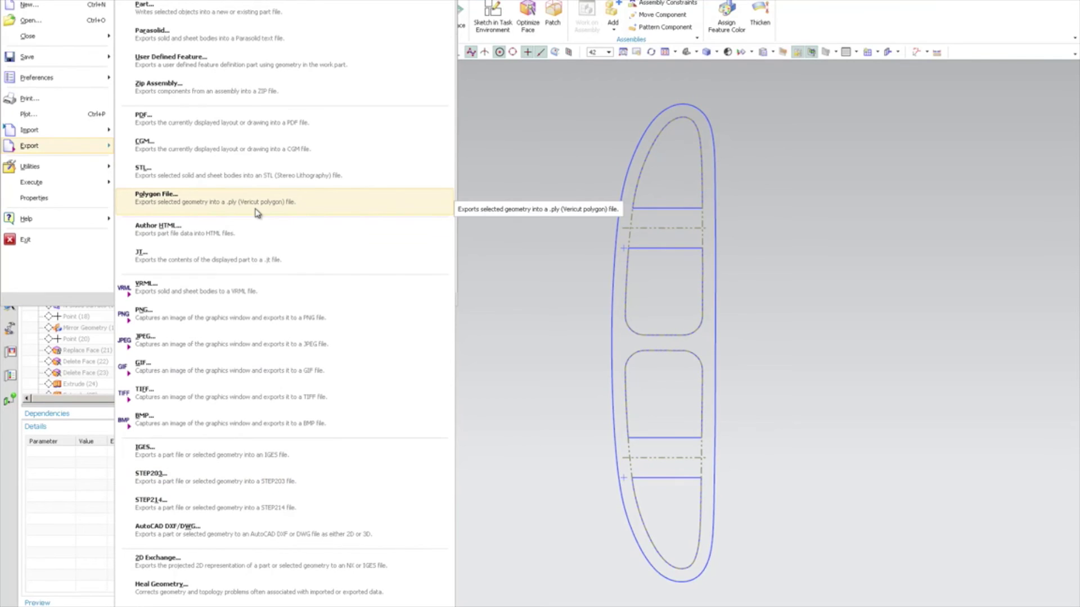
pyautogui.click(231, 530)
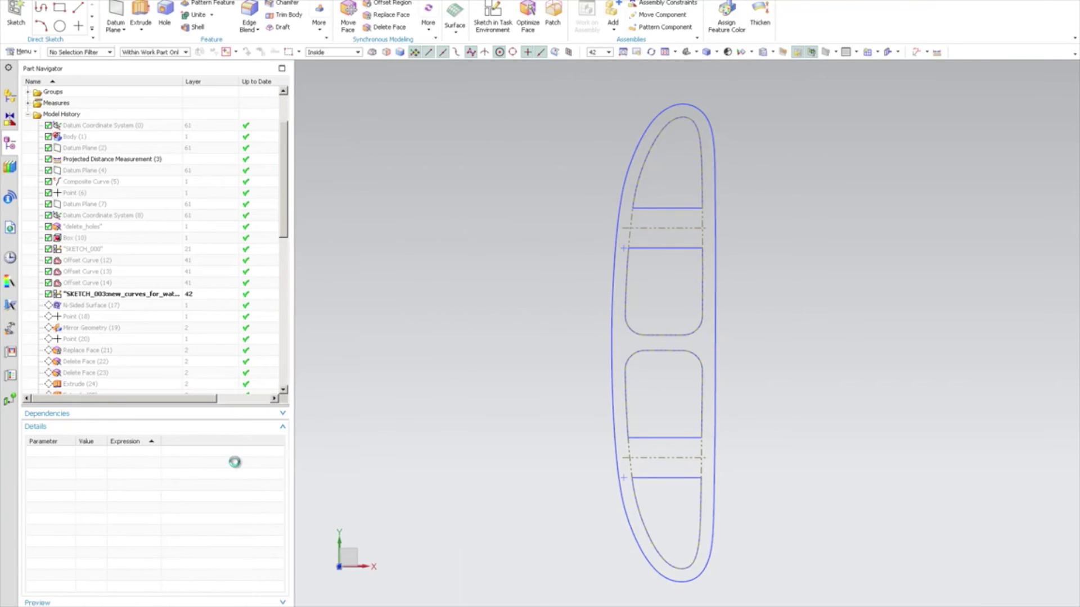
# - Name the output DXF file Sherpa_SteelFrame_R1.dxf in the Sherpa_SteelFrame folder
pyautogui.moveTo(852, 73); pyautogui.dragTo(316, 86)
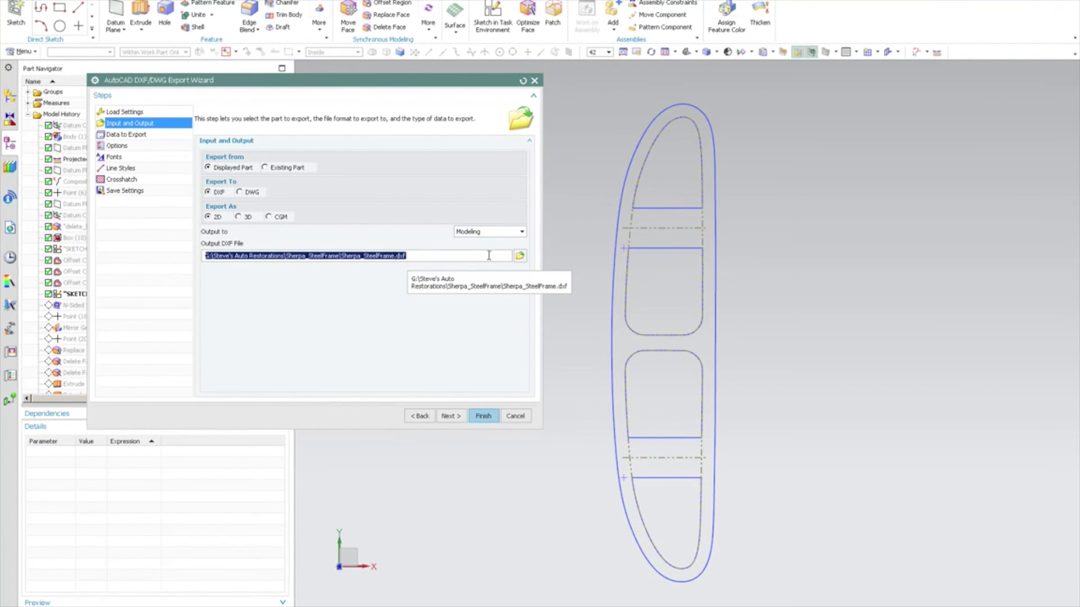
pyautogui.click(519, 256)
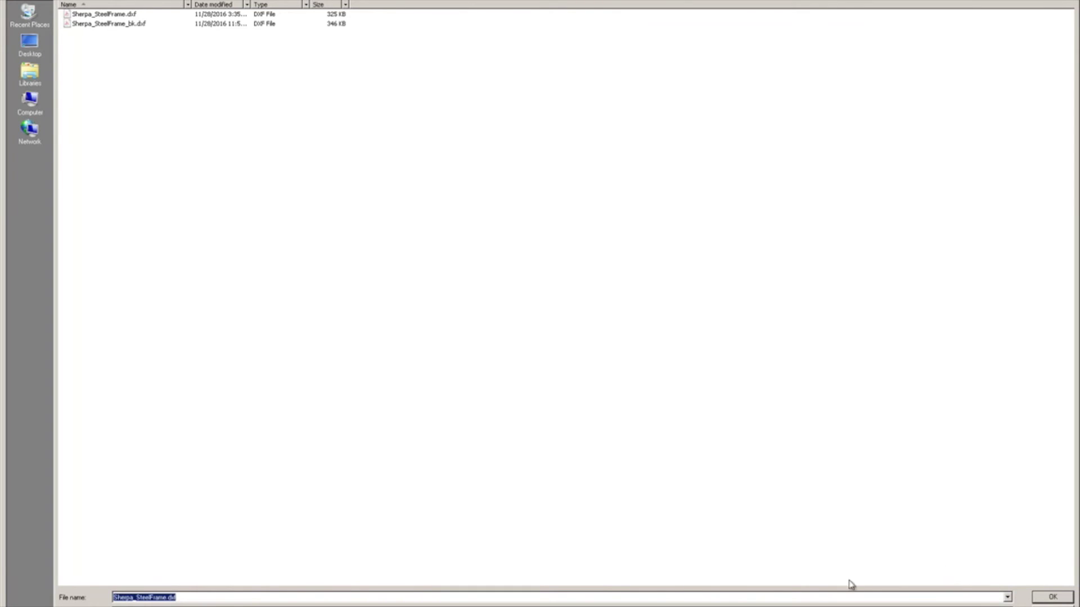
pyautogui.click(166, 599)
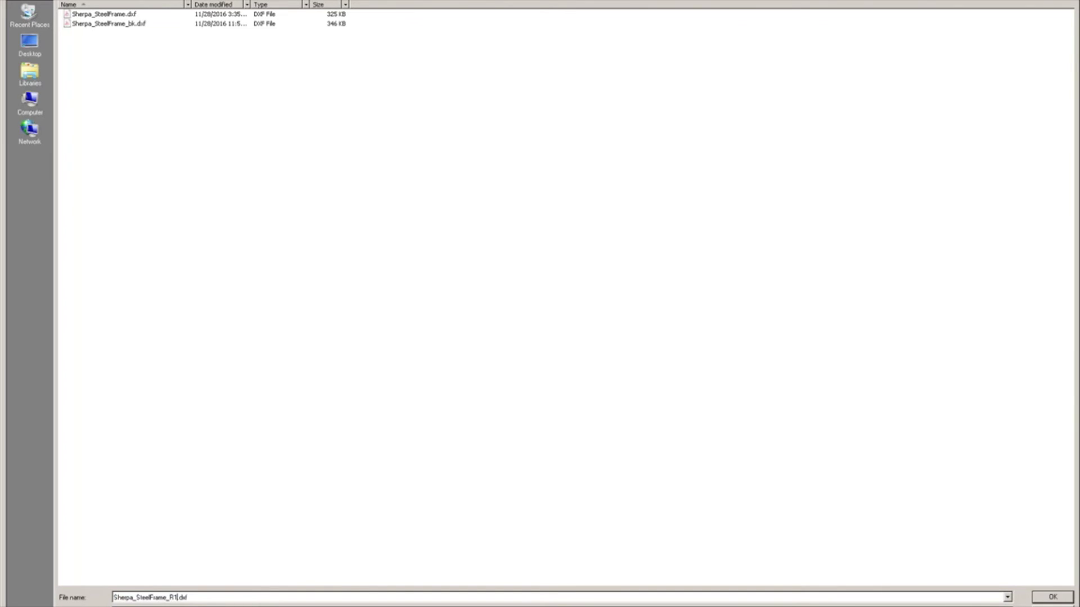
pyautogui.click(1052, 597)
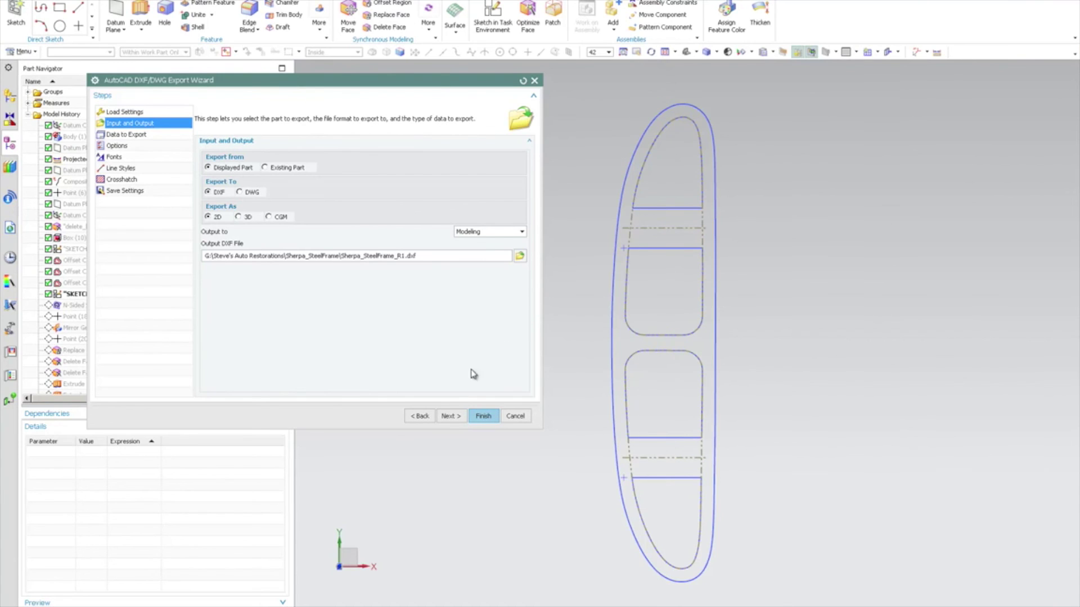
# - In the data to export, pick the outer outline and the curved edge of the uppermost pocket (Spline33) as selected objects
pyautogui.click(448, 417)
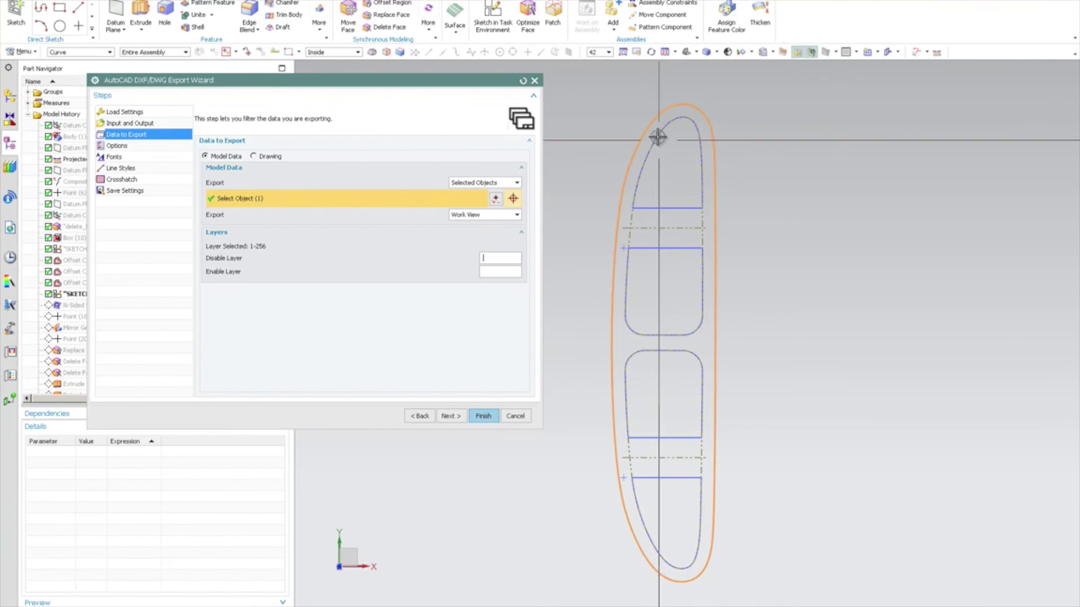
pyautogui.rightClick(656, 140)
pyautogui.click(685, 147)
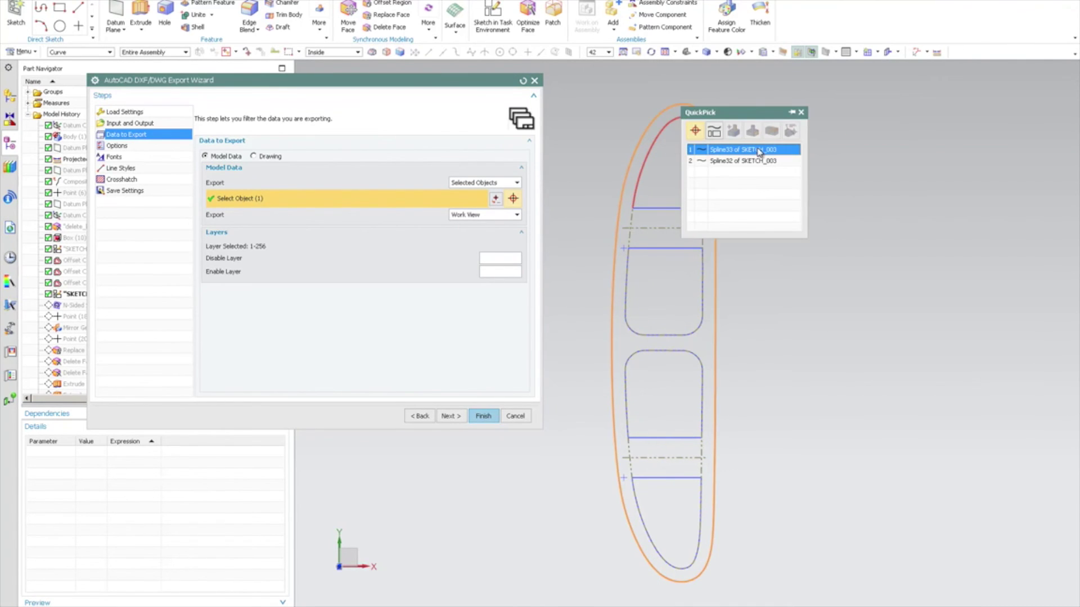
pyautogui.scroll(3, 757, 161)
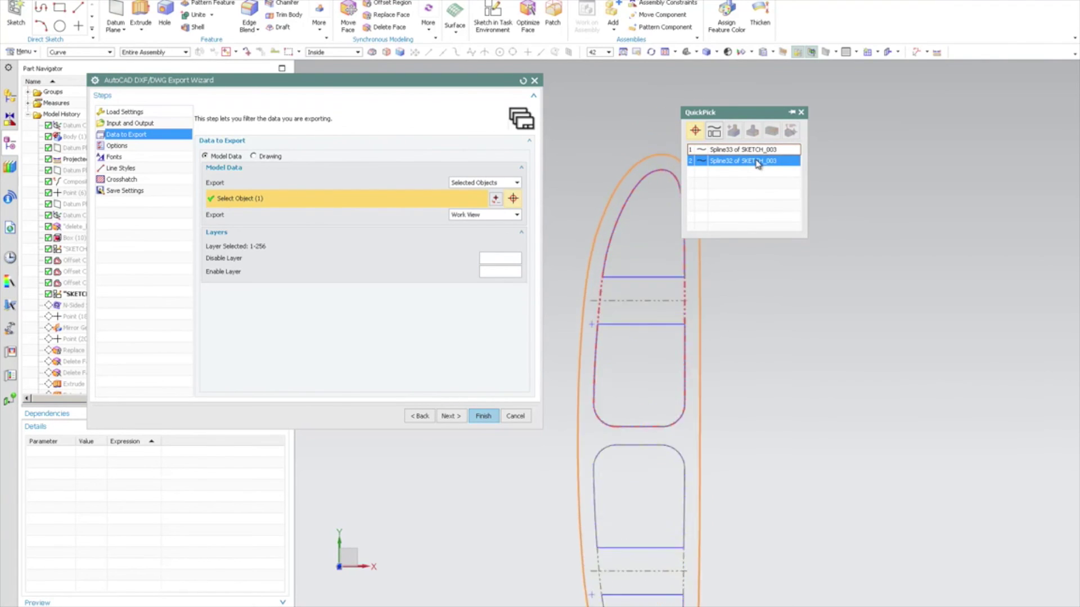
pyautogui.scroll(2, 755, 152)
pyautogui.click(755, 152)
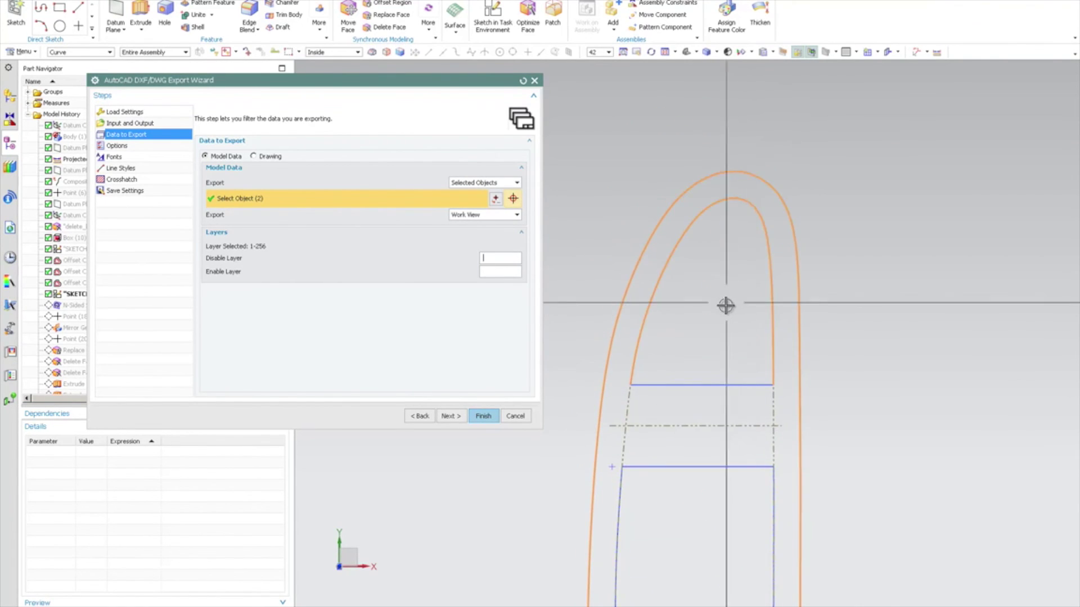
# - Add both solid horizontal lines of the upper crossbar, Line15 and Line17, to the export selection
pyautogui.scroll(2, 725, 307)
pyautogui.rightClick(711, 325)
pyautogui.click(731, 332)
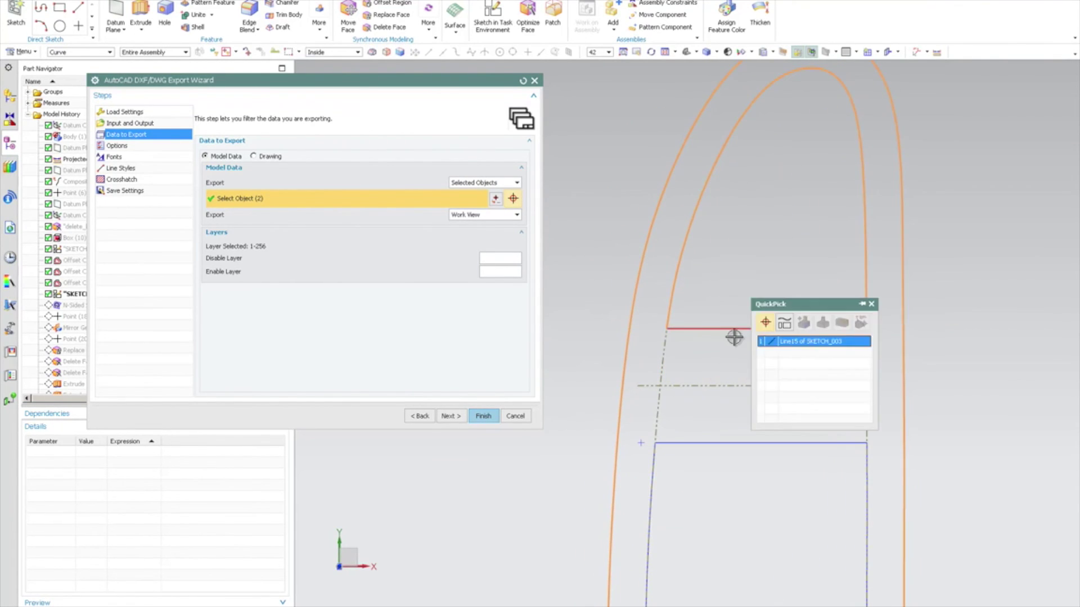
pyautogui.click(782, 343)
pyautogui.scroll(-3, 728, 405)
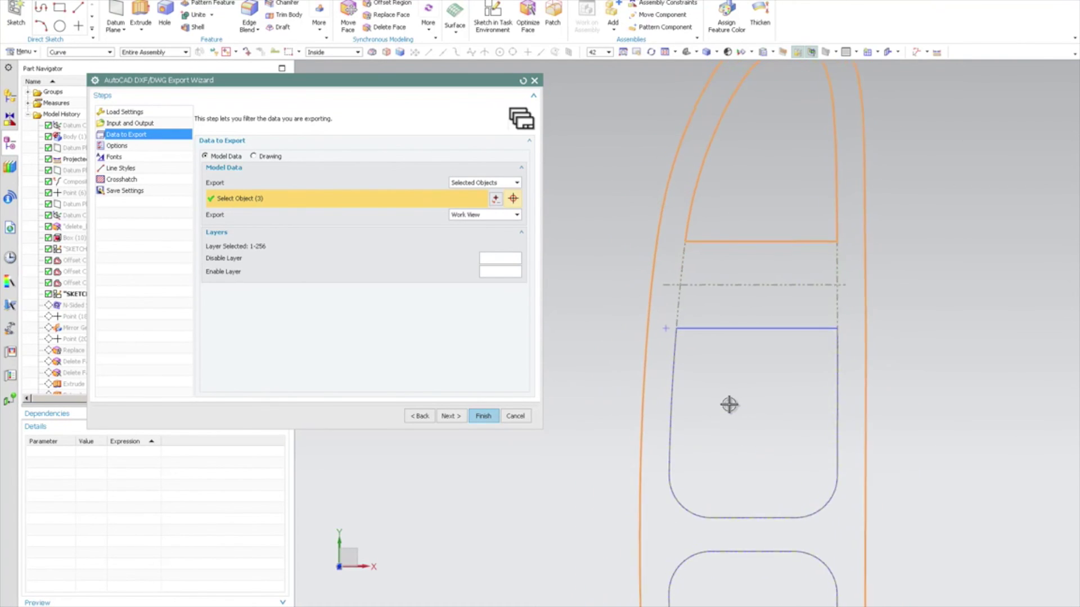
pyautogui.rightClick(712, 330)
pyautogui.click(737, 339)
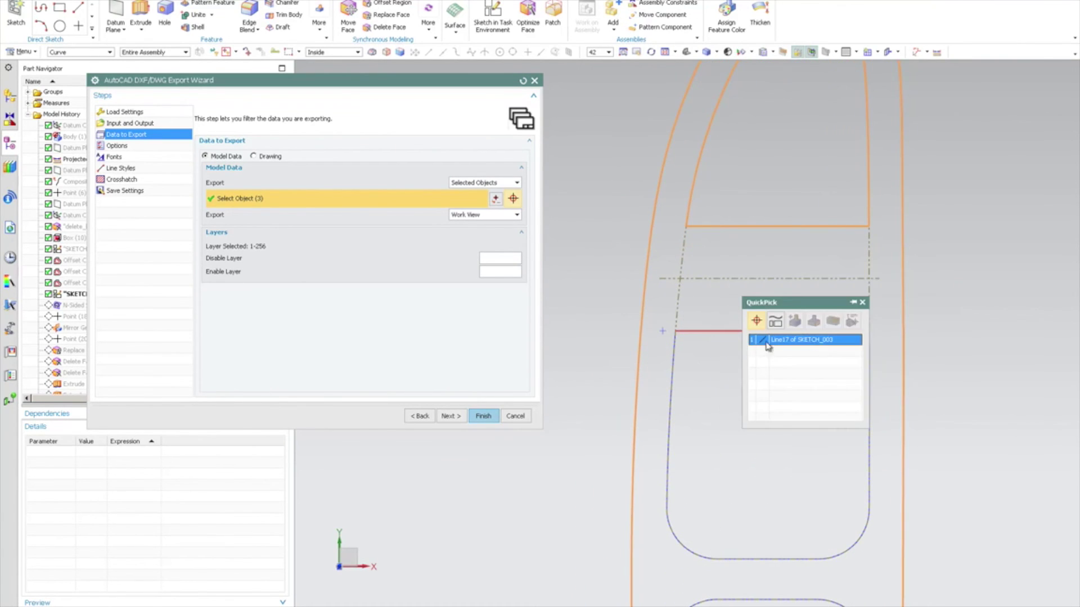
pyautogui.click(824, 341)
pyautogui.scroll(-2, 815, 339)
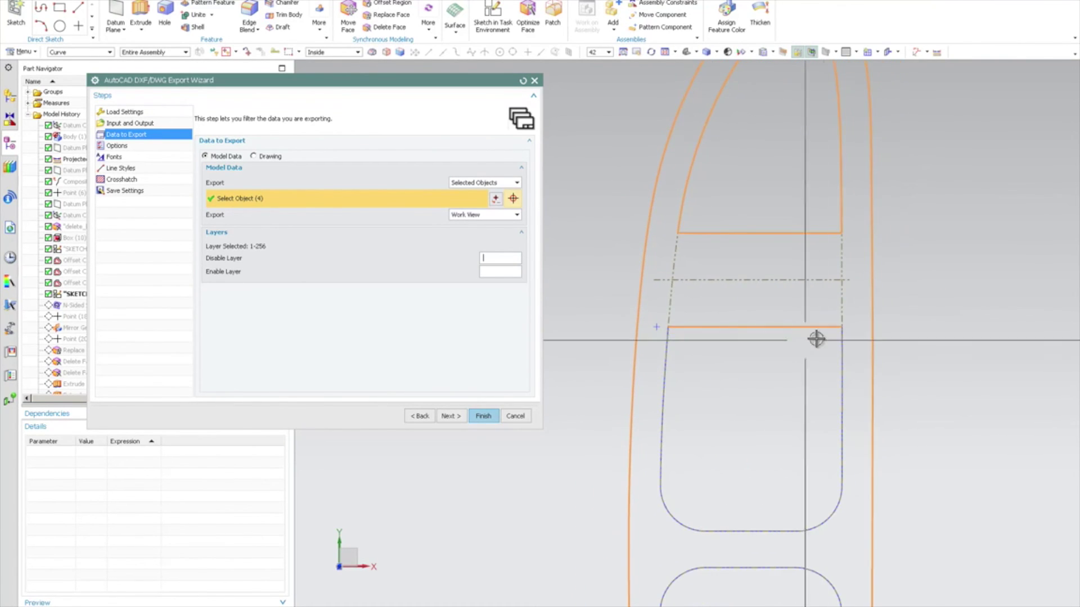
# - Add the rounded curves of the two middle pockets, Spline34 and Spline37, to the export selection
pyautogui.rightClick(663, 391)
pyautogui.click(686, 400)
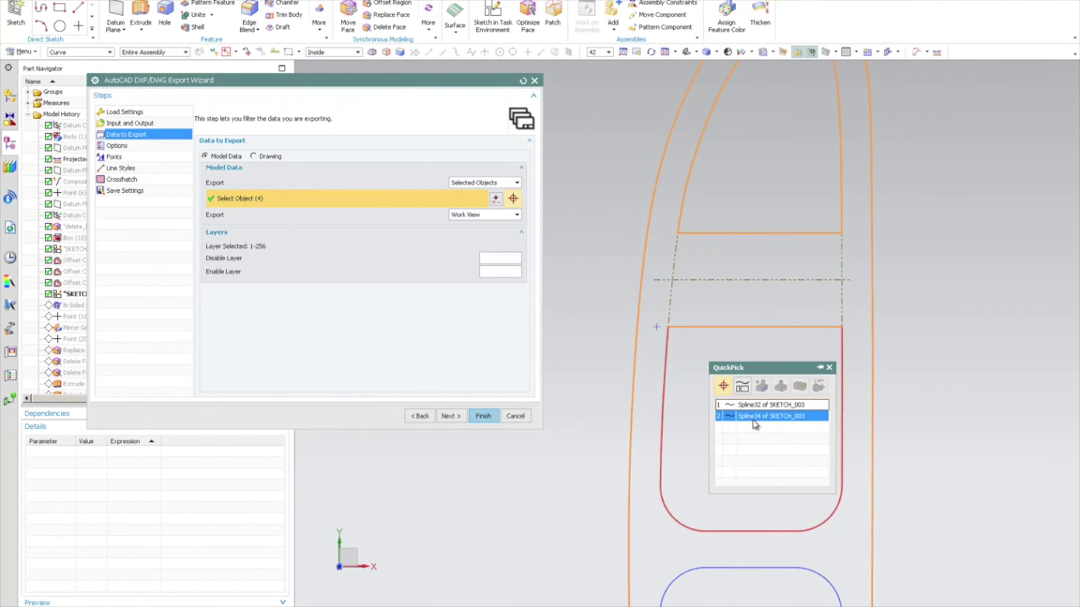
pyautogui.click(754, 417)
pyautogui.scroll(-2, 751, 394)
pyautogui.scroll(4, 752, 390)
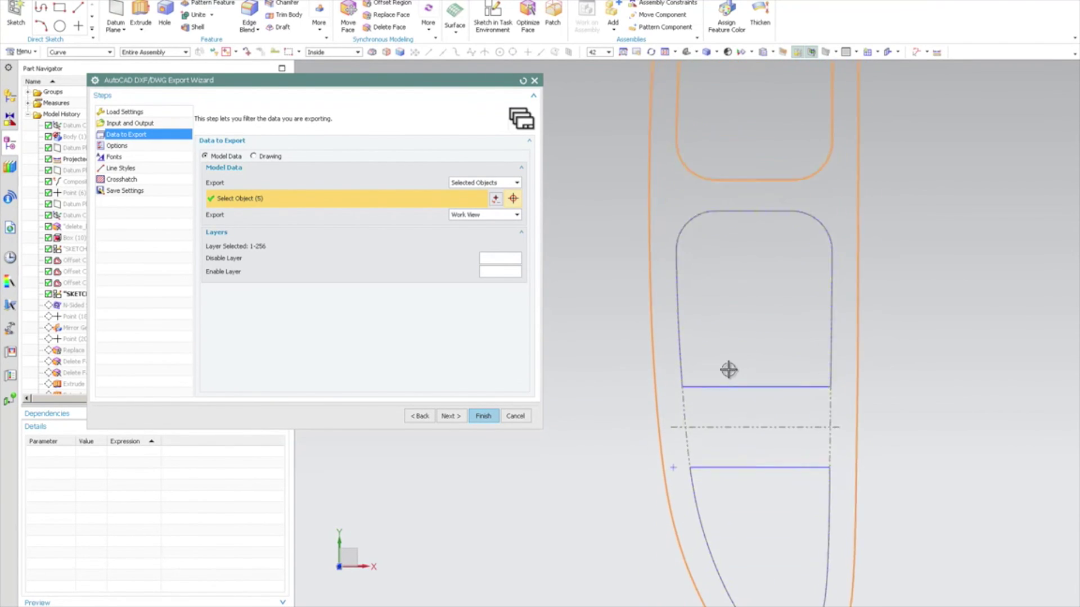
pyautogui.rightClick(686, 208)
pyautogui.click(731, 215)
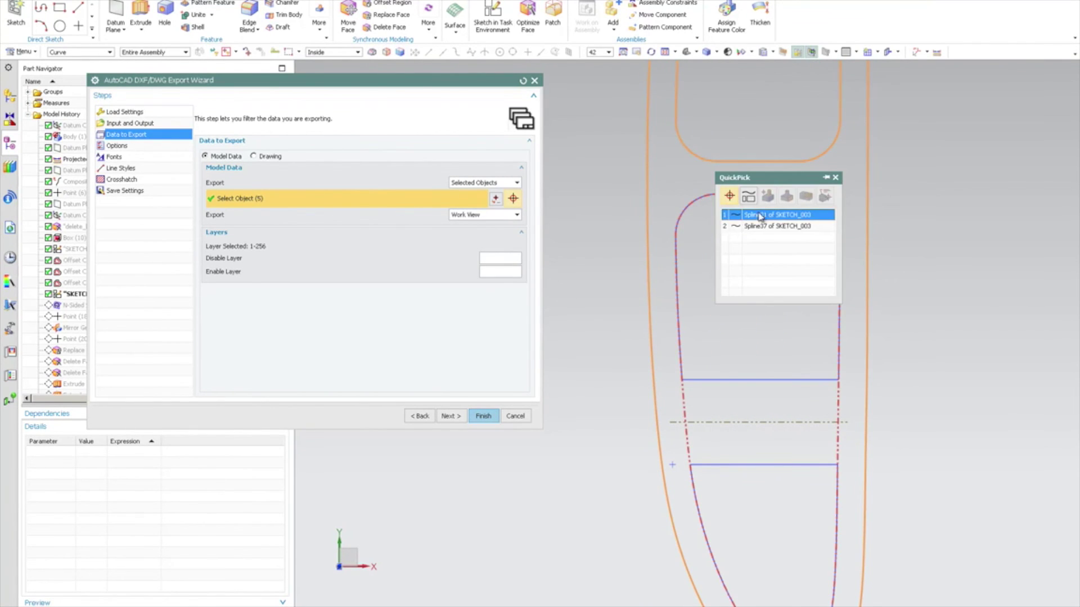
pyautogui.click(760, 227)
# - Add both solid horizontal lines of the lower crossbar and the curved edge of the lowest pocket to the export selection
pyautogui.rightClick(752, 380)
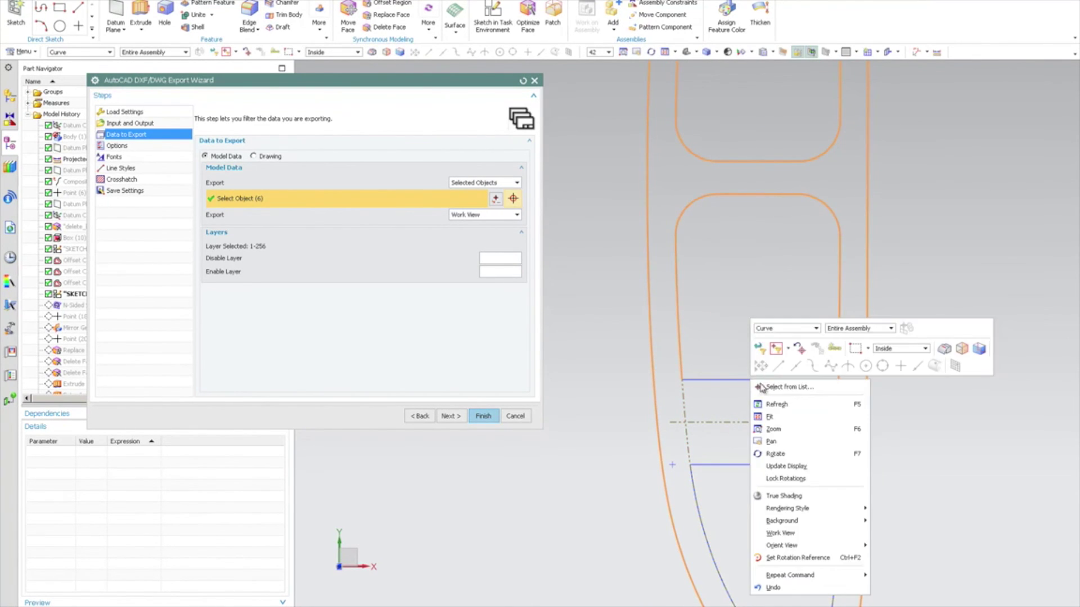
pyautogui.click(761, 388)
pyautogui.click(831, 392)
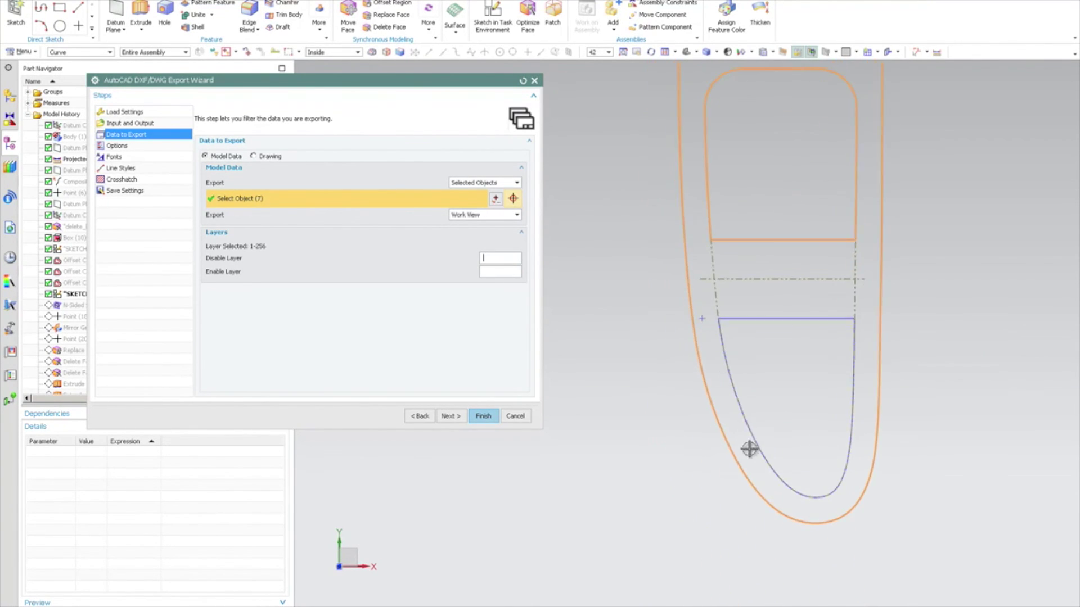
pyautogui.rightClick(728, 369)
pyautogui.click(751, 380)
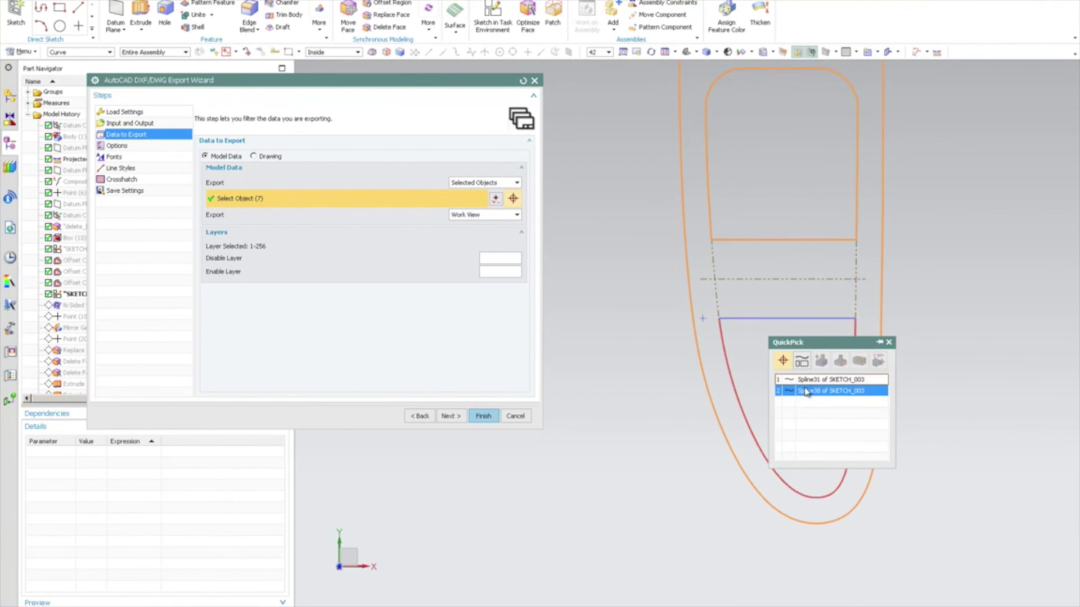
pyautogui.click(831, 390)
pyautogui.click(775, 318)
pyautogui.scroll(-5, 689, 282)
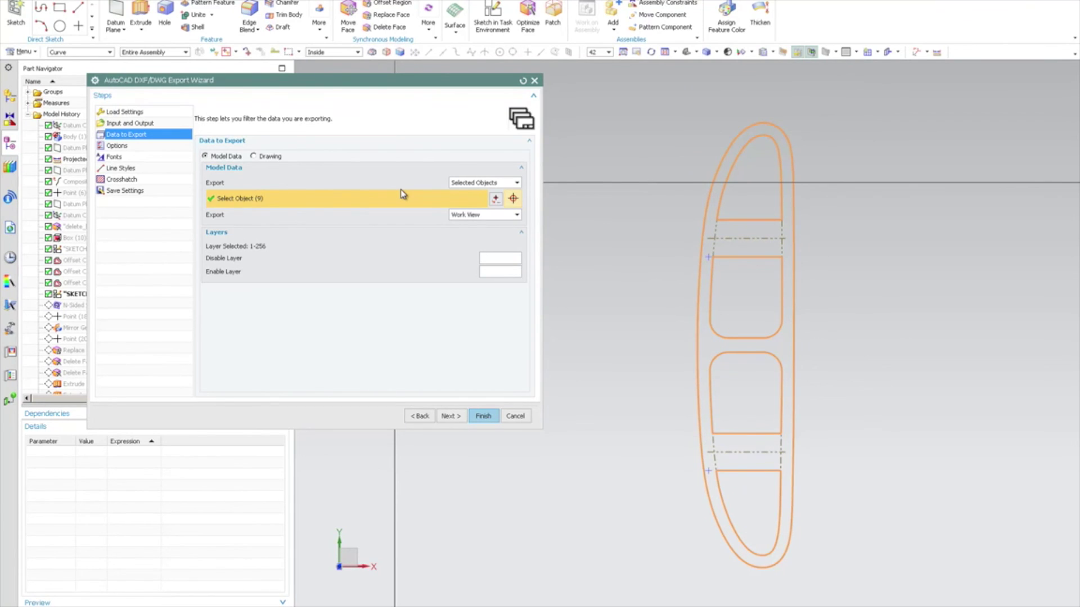
# - Set the exported view to a selected view and choose Top
pyautogui.click(467, 216)
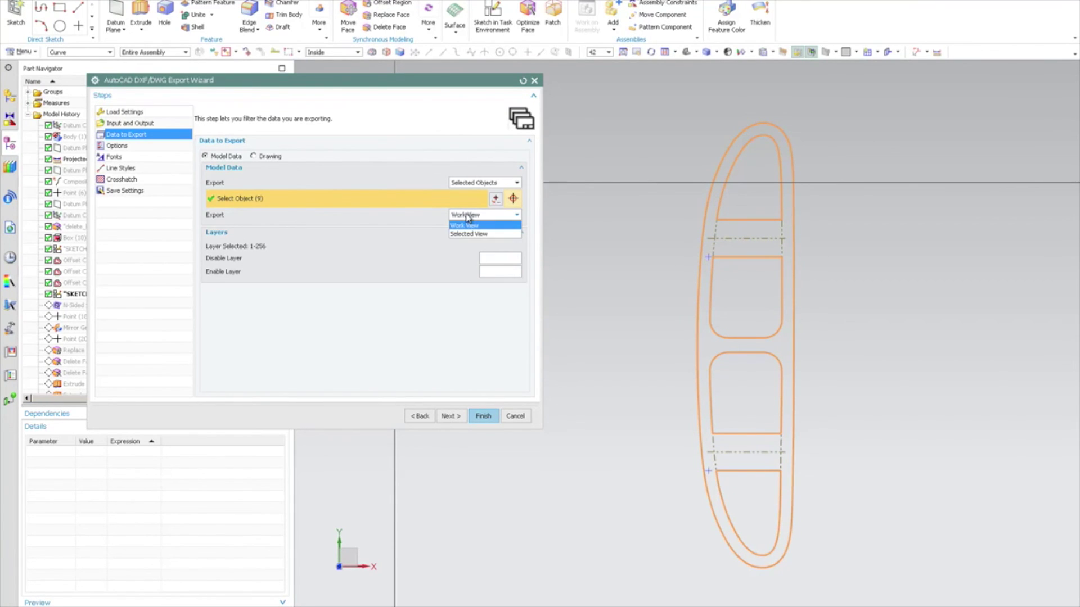
pyautogui.click(469, 234)
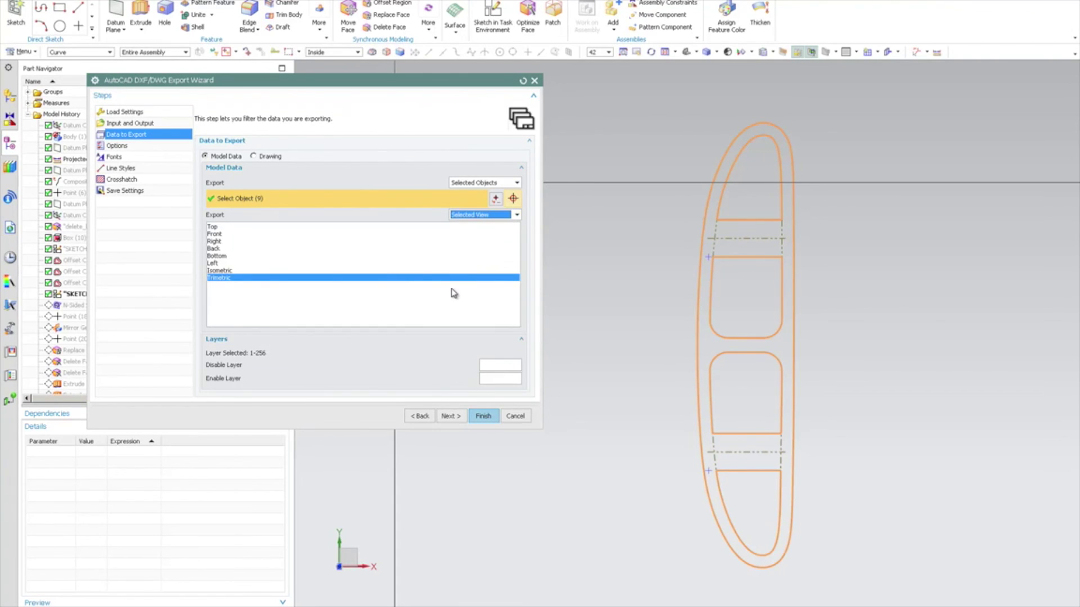
pyautogui.click(225, 227)
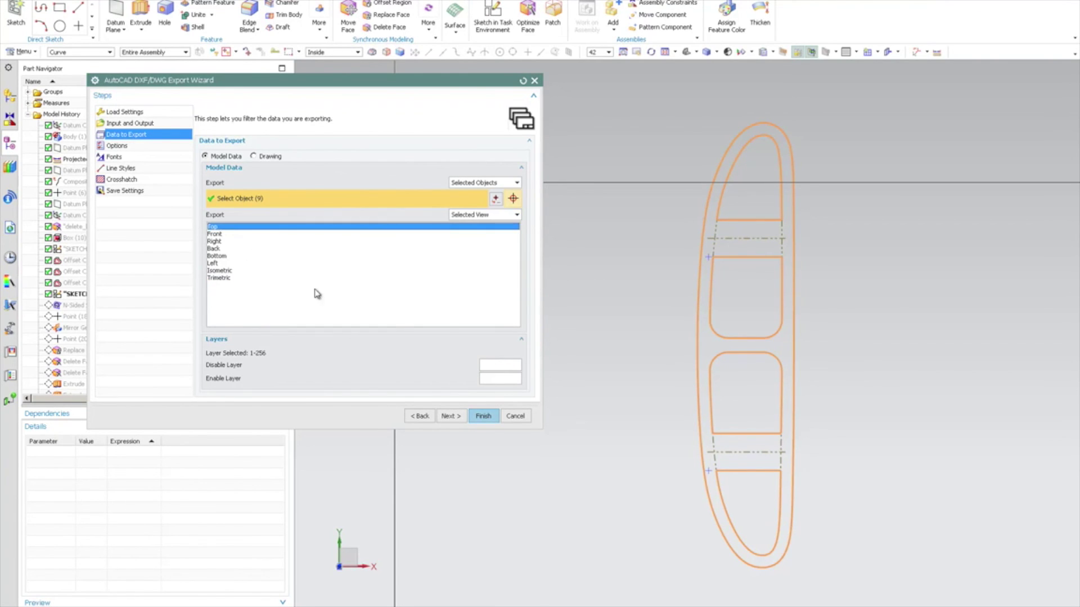
# - Keep DXF/DWG revision 2004 with splines exported as Spline, and run the export without saving the modified part
pyautogui.click(449, 417)
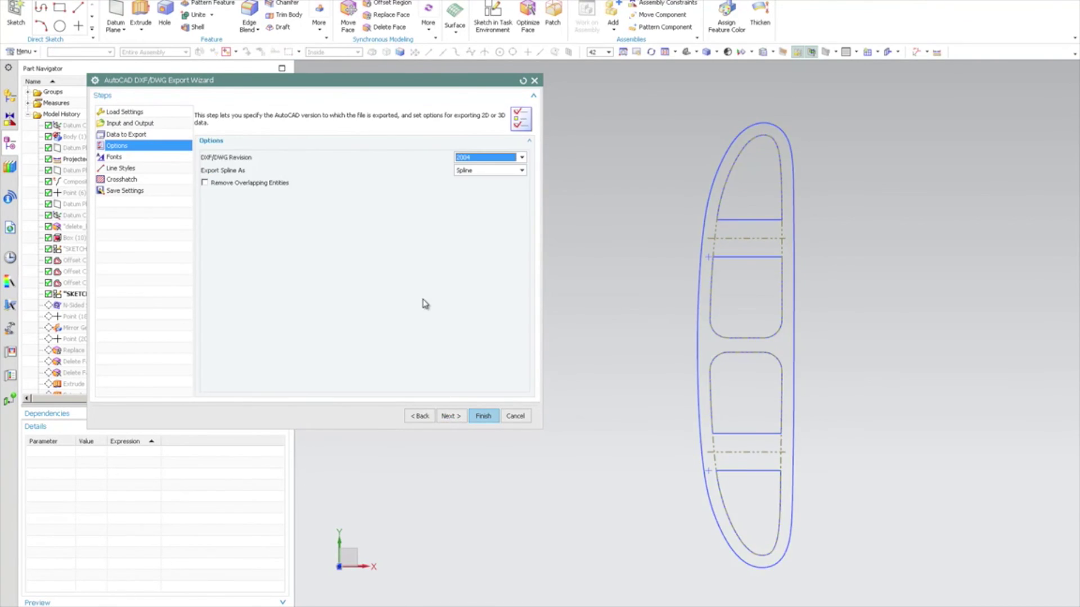
pyautogui.click(481, 416)
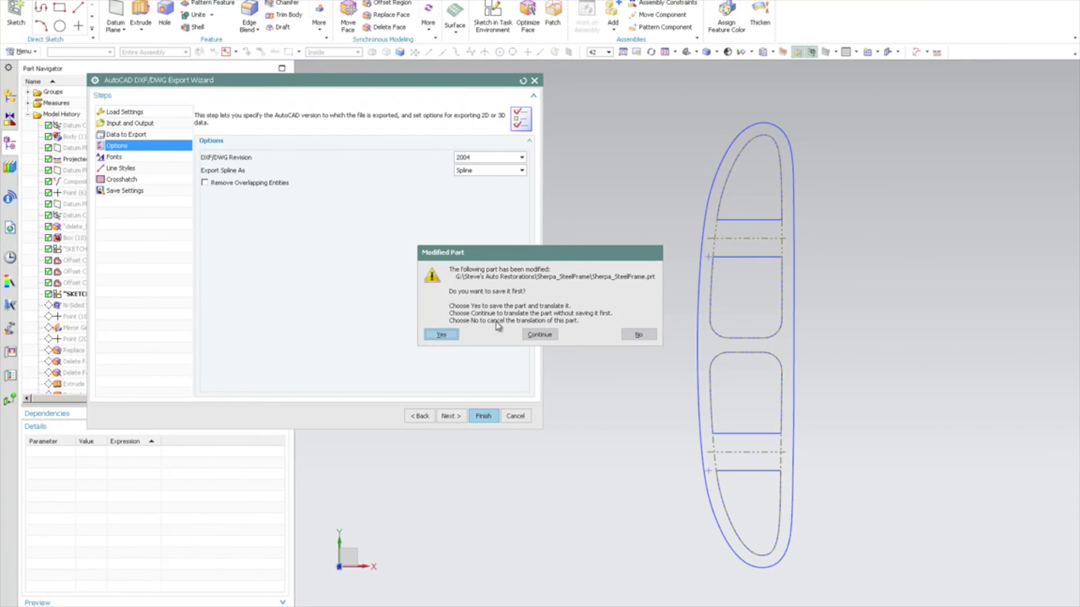
pyautogui.click(540, 334)
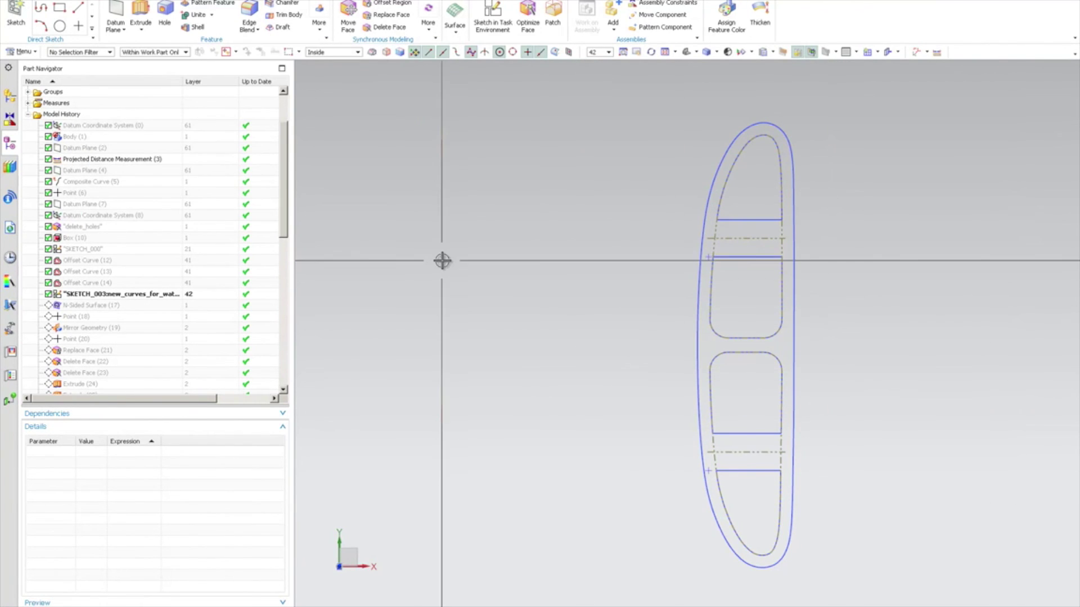
# - Set up a new AutoCAD DXF/DWG export of the displayed part as 2D DWG, adding an _R revision suffix to the output file name
pyautogui.click(17, 2)
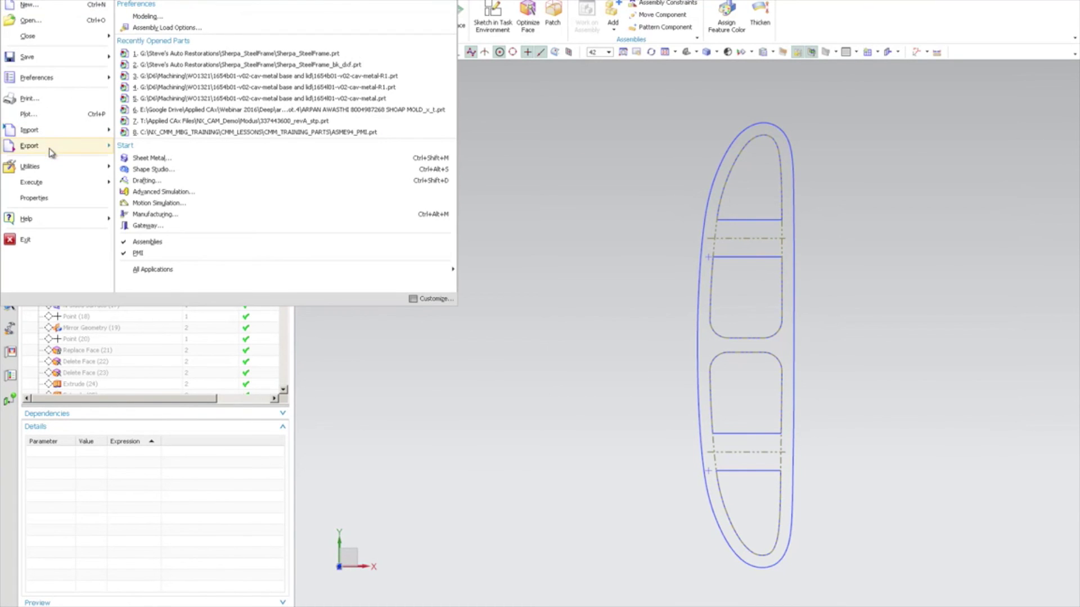
pyautogui.moveTo(61, 150)
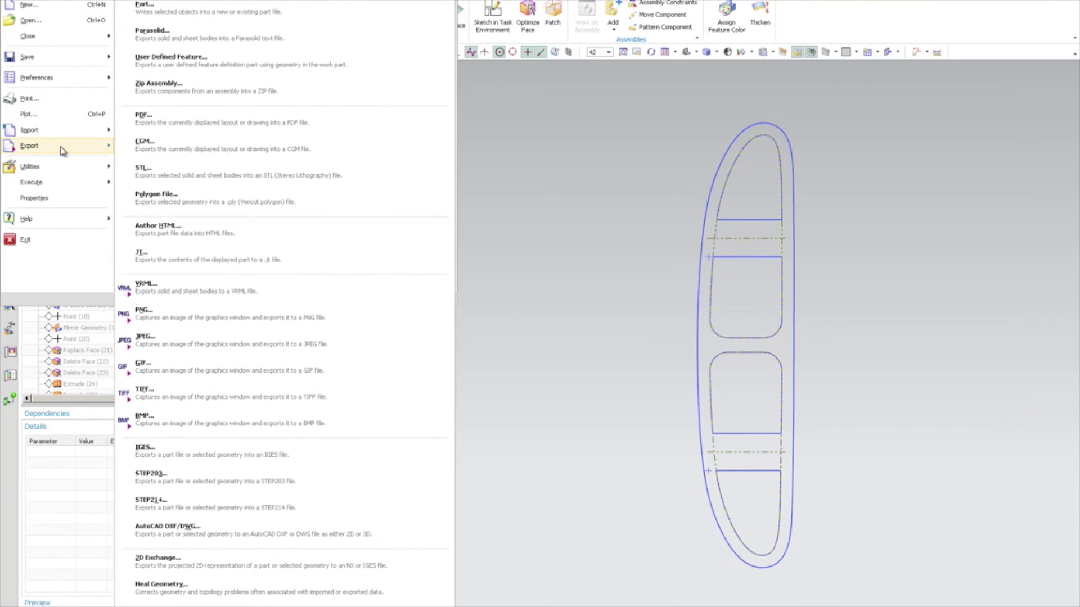
pyautogui.click(197, 512)
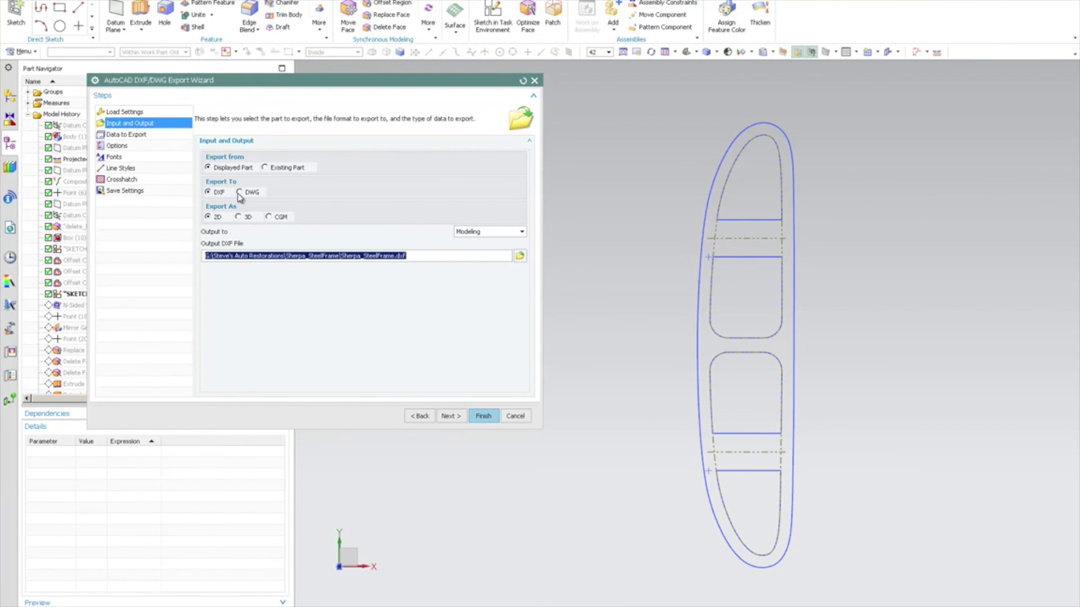
pyautogui.click(240, 192)
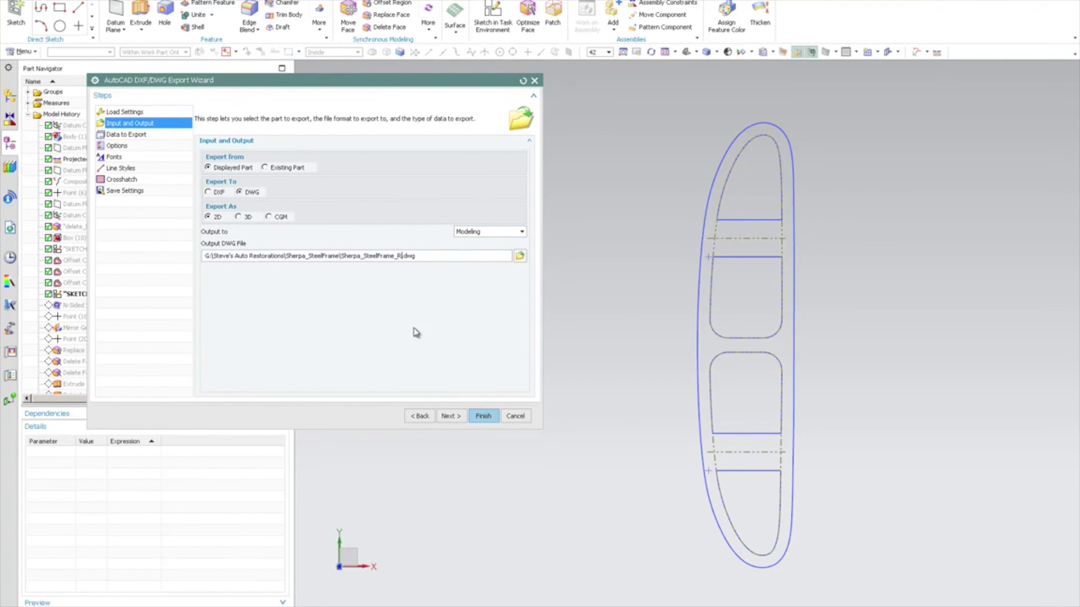
pyautogui.click(449, 416)
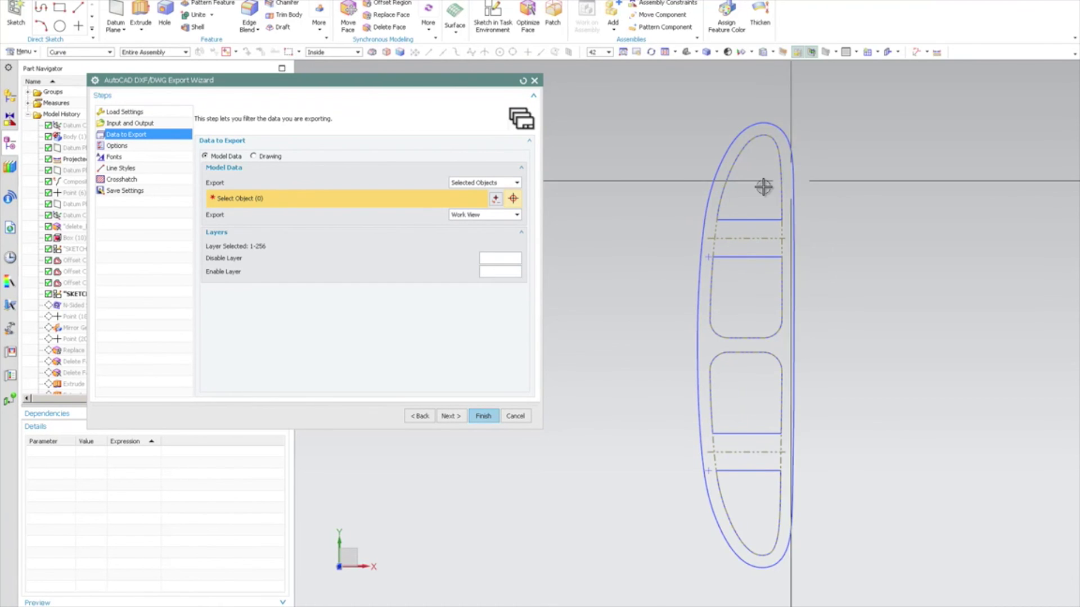
# - Add the curved edge of the topmost pocket and the frame's outer contour to the export selection
pyautogui.scroll(2, 785, 183)
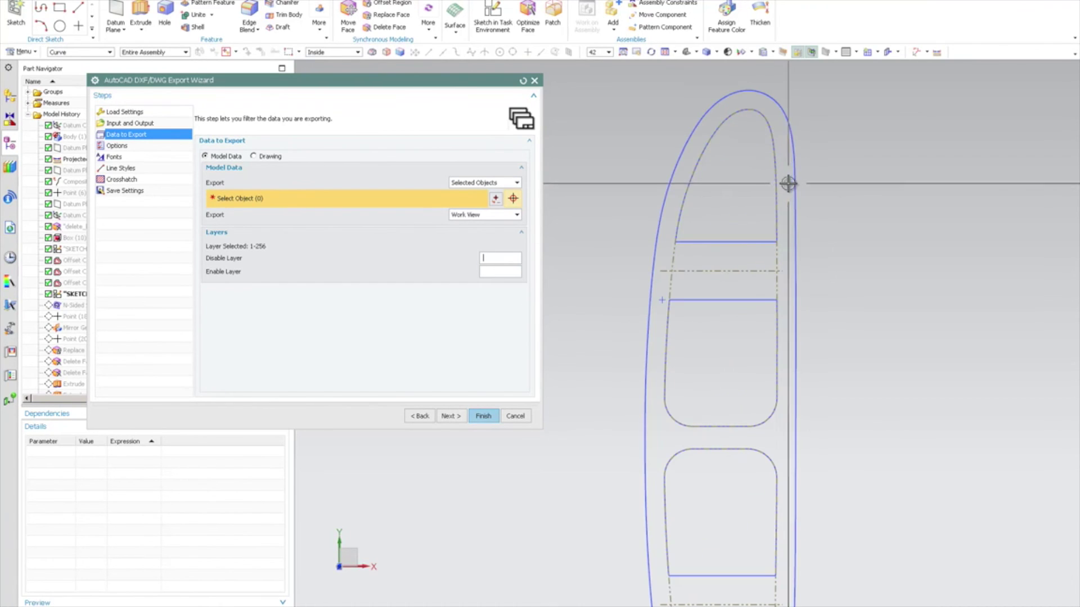
pyautogui.rightClick(707, 144)
pyautogui.click(710, 146)
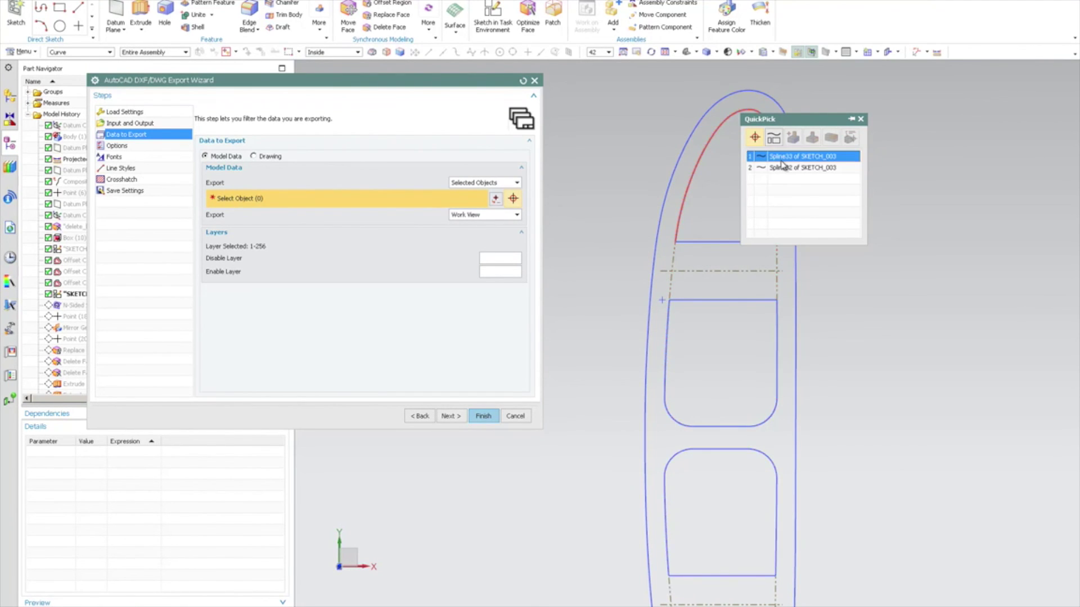
pyautogui.click(778, 168)
pyautogui.click(699, 121)
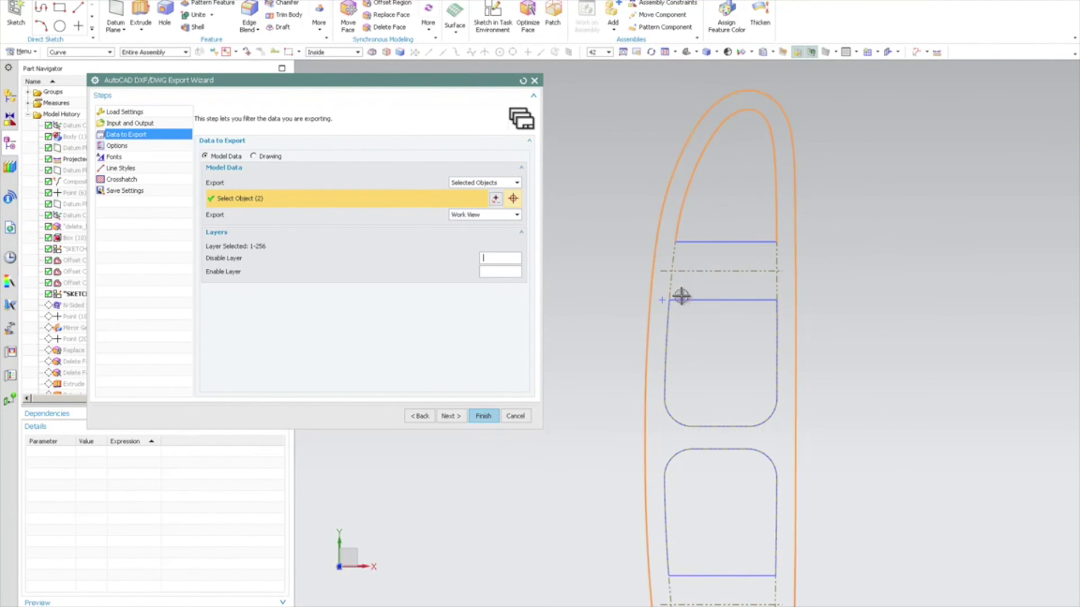
# - Add both solid horizontal lines of the upper crossbar and the rounded curves of the two middle pockets to the export selection
pyautogui.click(718, 243)
pyautogui.click(718, 300)
pyautogui.rightClick(665, 349)
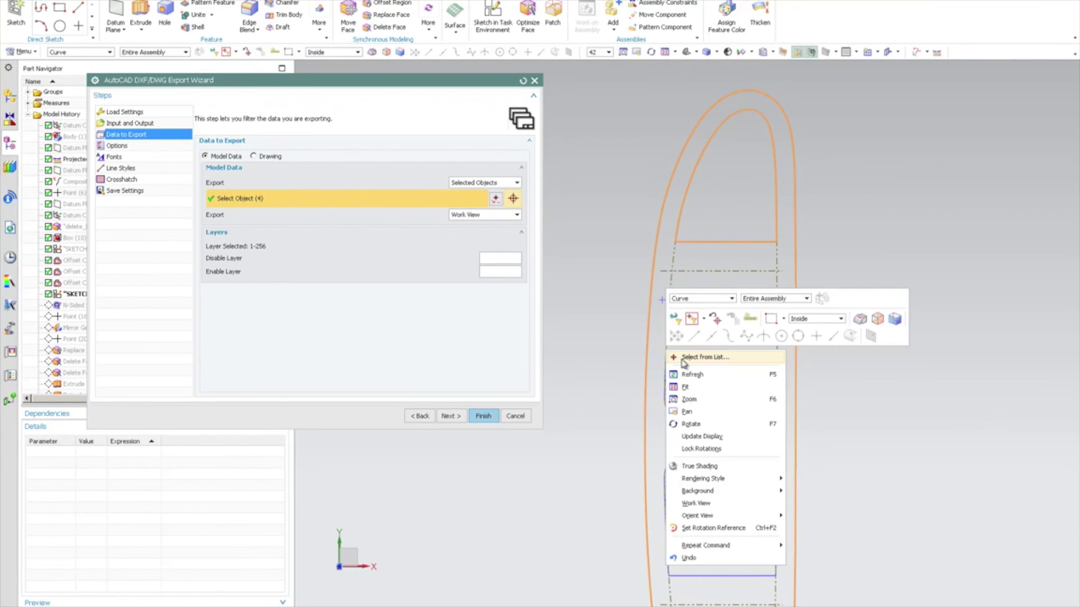
pyautogui.click(684, 356)
pyautogui.click(765, 370)
pyautogui.rightClick(678, 449)
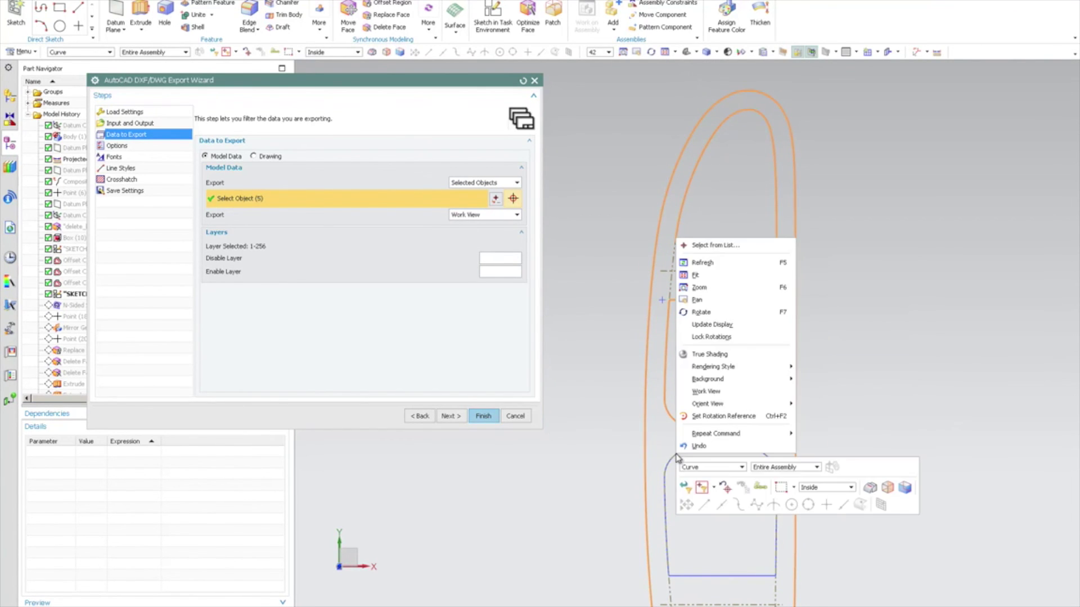
pyautogui.click(751, 240)
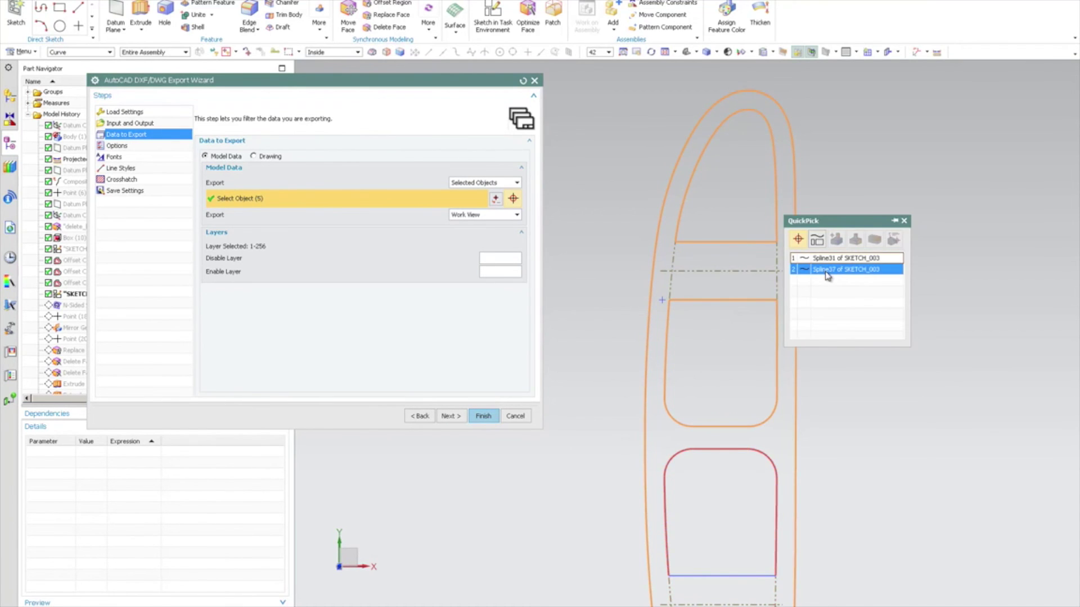
pyautogui.click(826, 271)
# - Add both solid horizontal lines of the lower crossbar and the lowest pocket's curved edge, Spline38, to the export selection
pyautogui.keyDown('shift'); pyautogui.moveTo(742, 397); pyautogui.dragTo(757, 280, button='middle'); pyautogui.keyUp('shift')
pyautogui.scroll(-1, 757, 281)
pyautogui.click(733, 423)
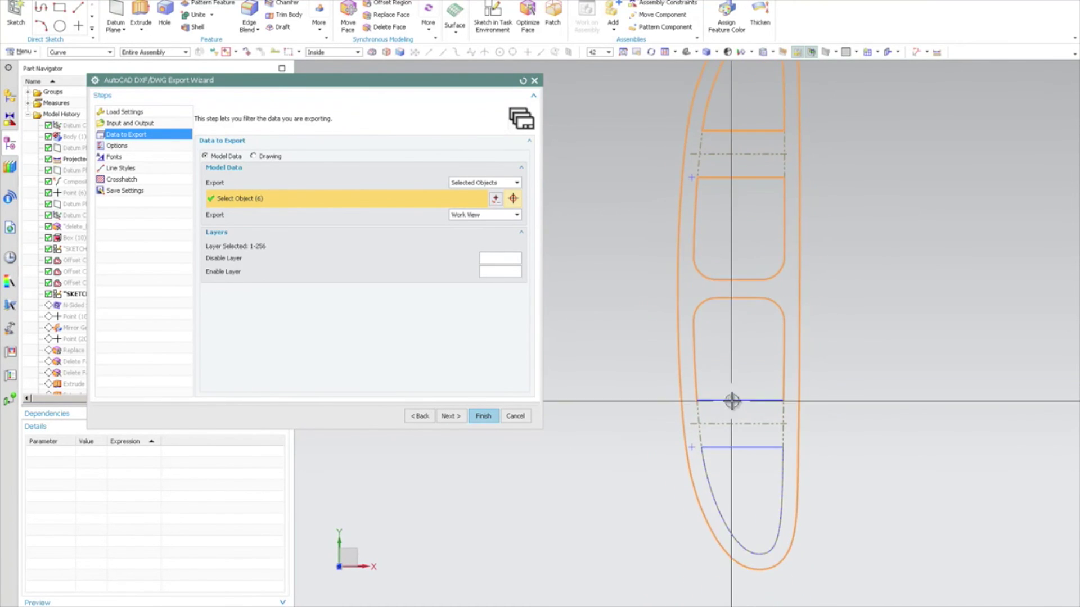
pyautogui.scroll(3, 733, 403)
pyautogui.click(741, 372)
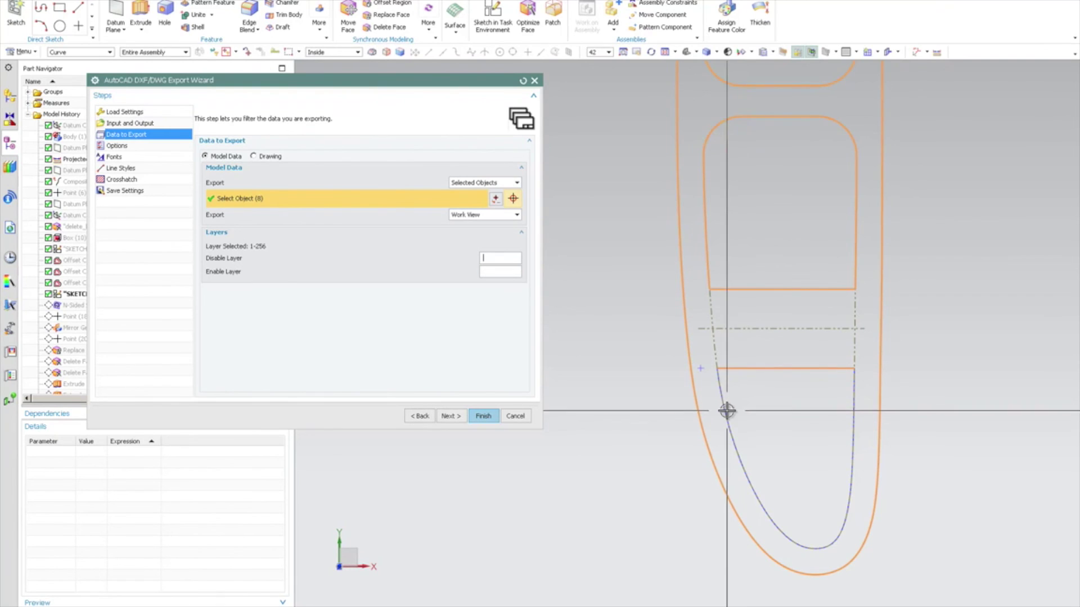
pyautogui.rightClick(725, 409)
pyautogui.click(807, 208)
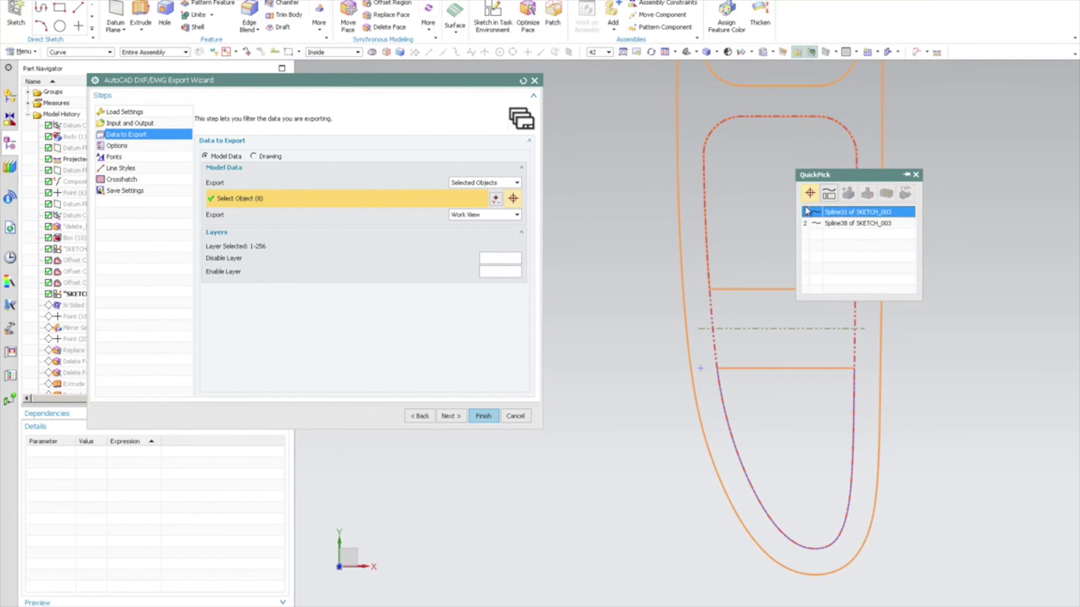
pyautogui.click(839, 224)
pyautogui.scroll(-3, 639, 323)
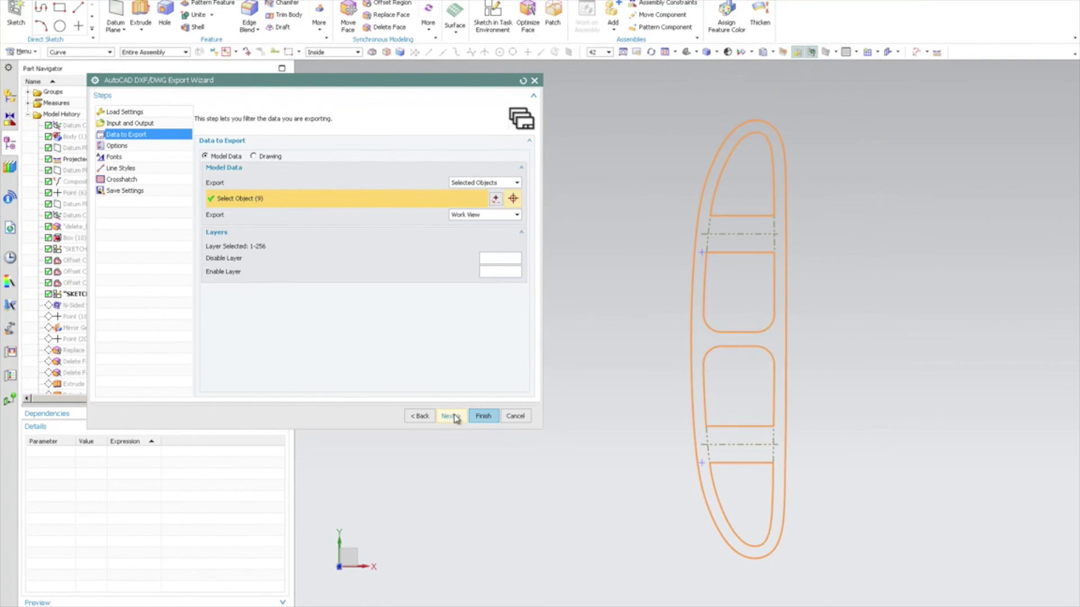
# - Set the exported view to the selected view Top and run the DWG export without saving the modified part
pyautogui.click(478, 216)
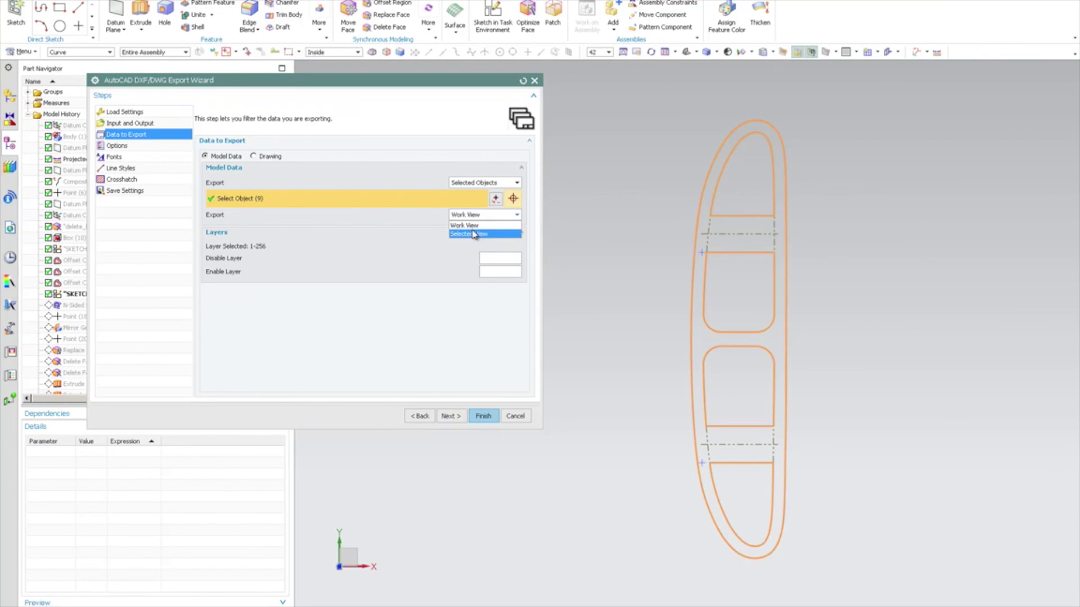
pyautogui.click(478, 229)
pyautogui.click(217, 226)
pyautogui.click(479, 420)
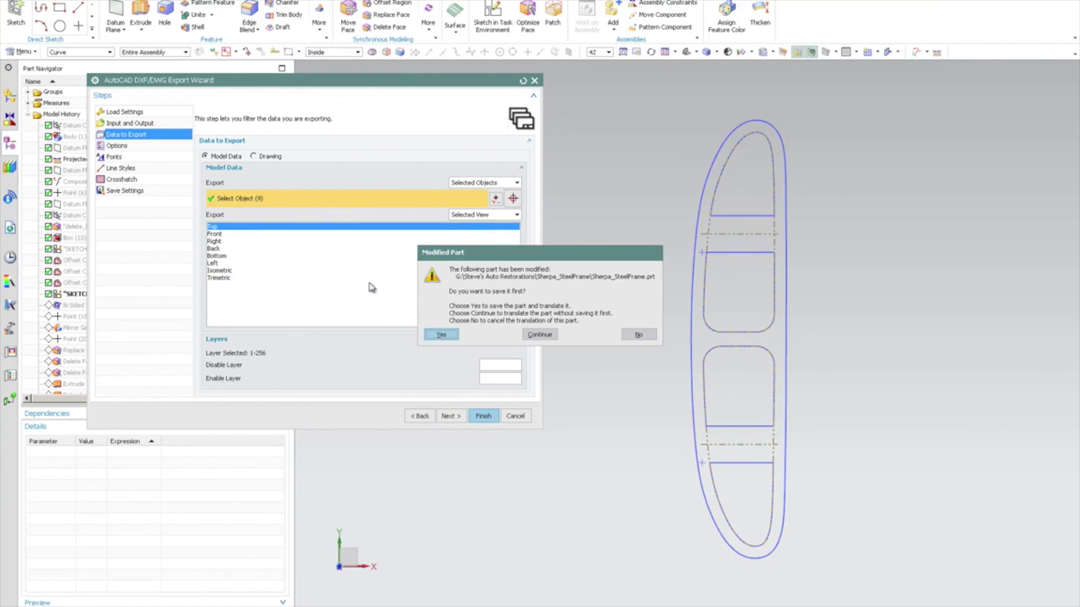
pyautogui.click(539, 334)
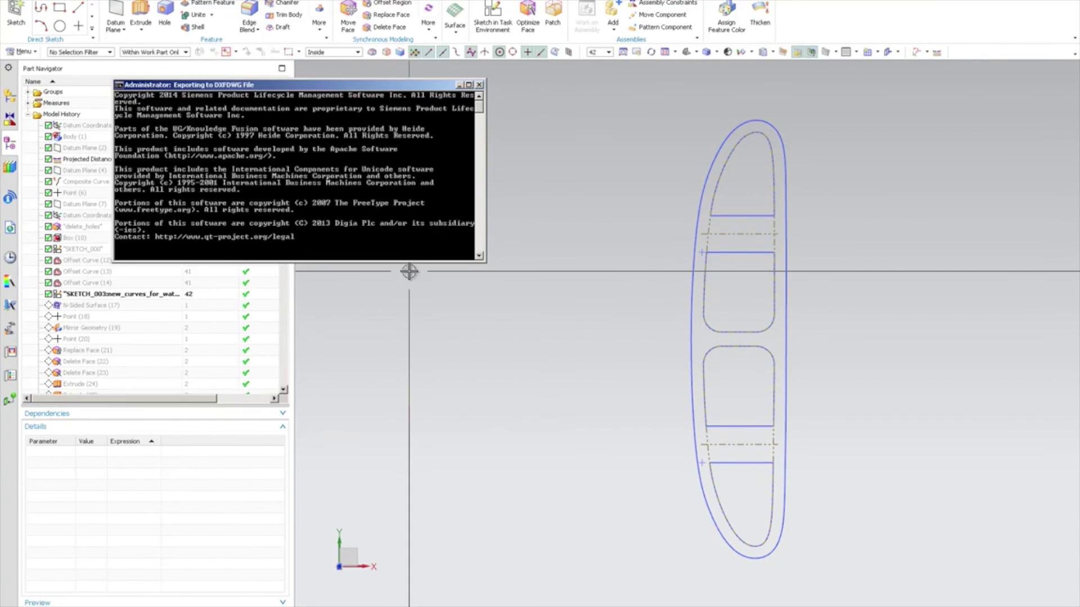